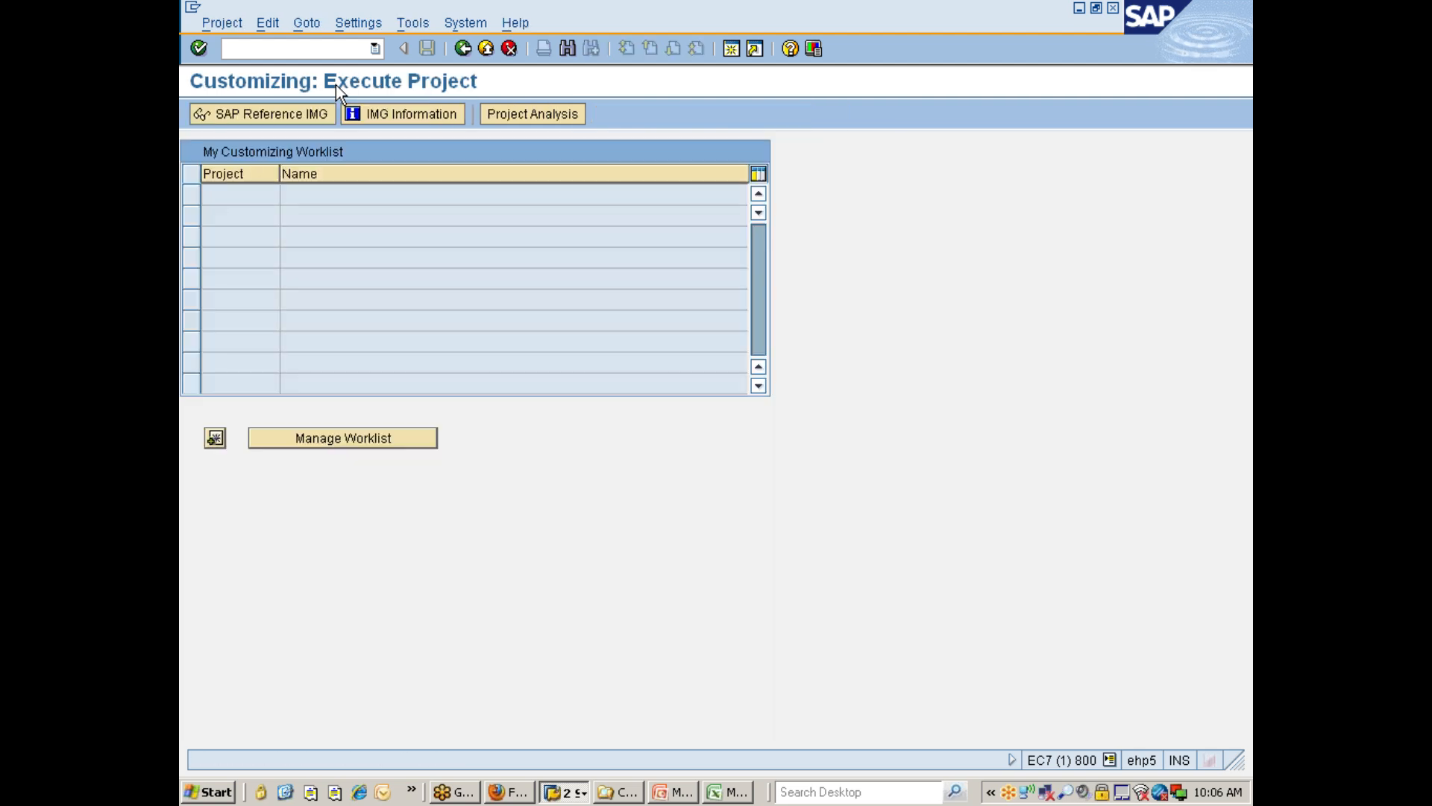
Open the SAP Reference IMG and expand the Enterprise Structure node.
{"action": "left_click", "coordinate": [299, 114]}
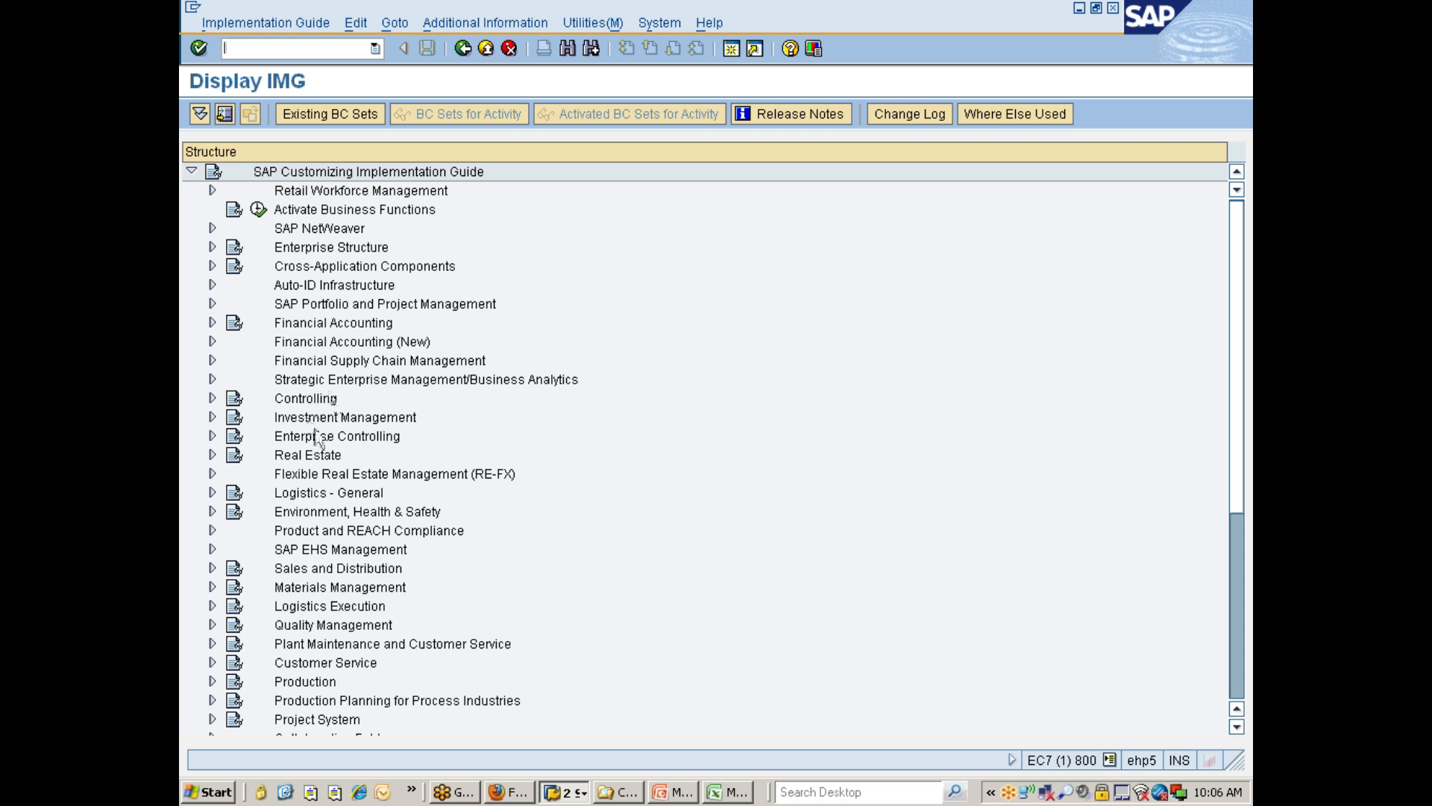
{"action": "left_click", "coordinate": [328, 252]}
{"action": "double_click", "coordinate": [327, 252]}
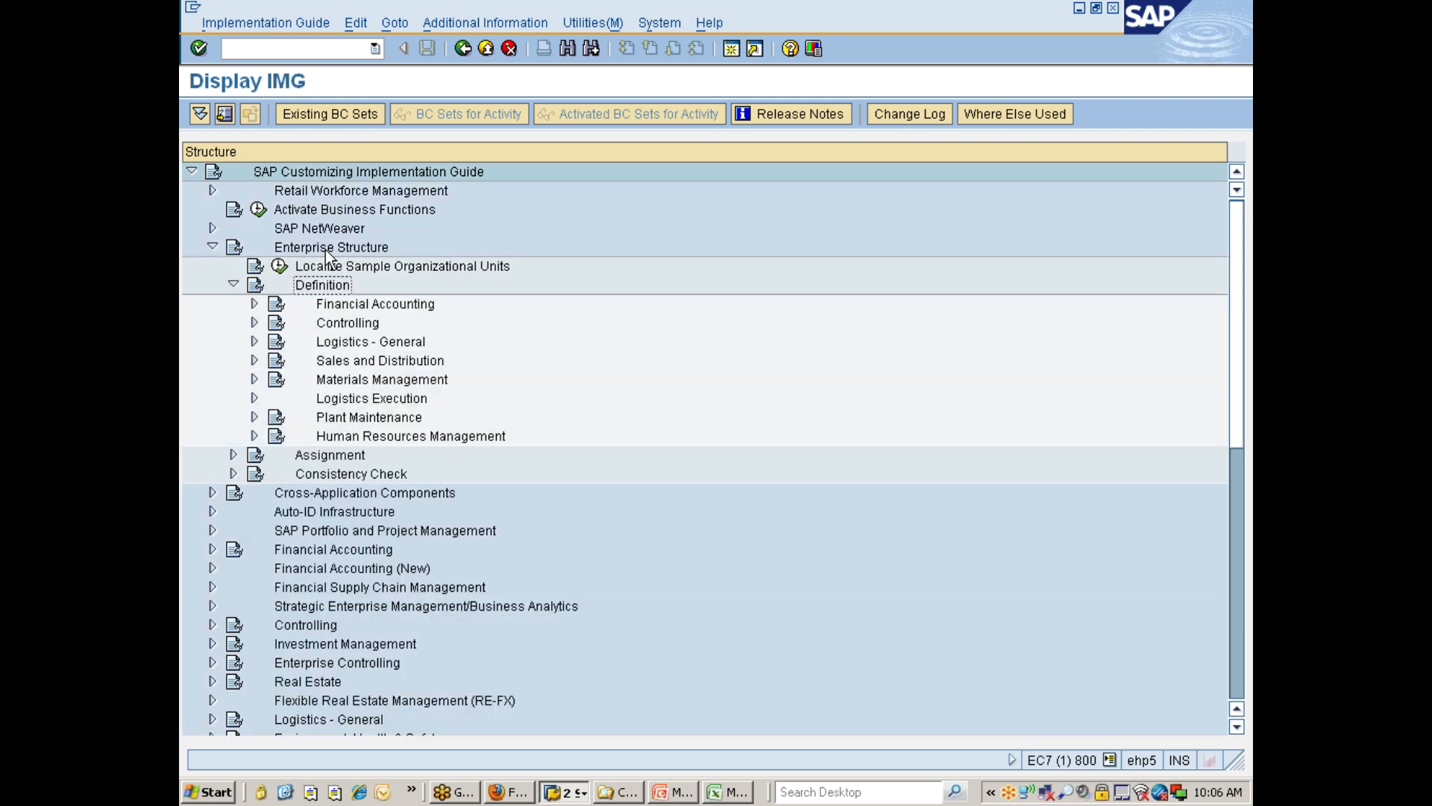
Expand Definition > Financial Accounting and step through its activities from Define company to Define Profit Center.
{"action": "key", "text": "Down"}
{"action": "key", "text": "Right"}
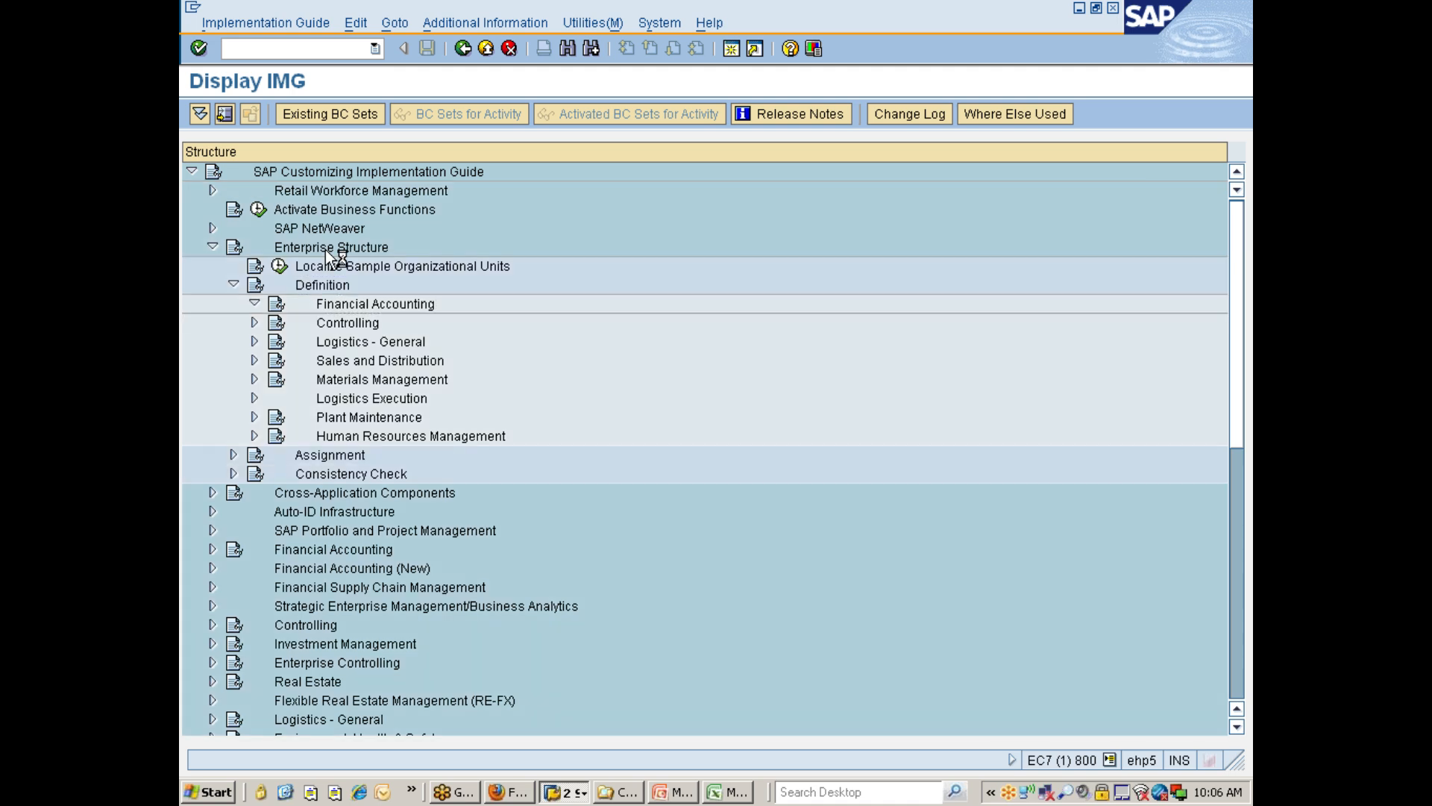
{"action": "key", "text": "Down"}
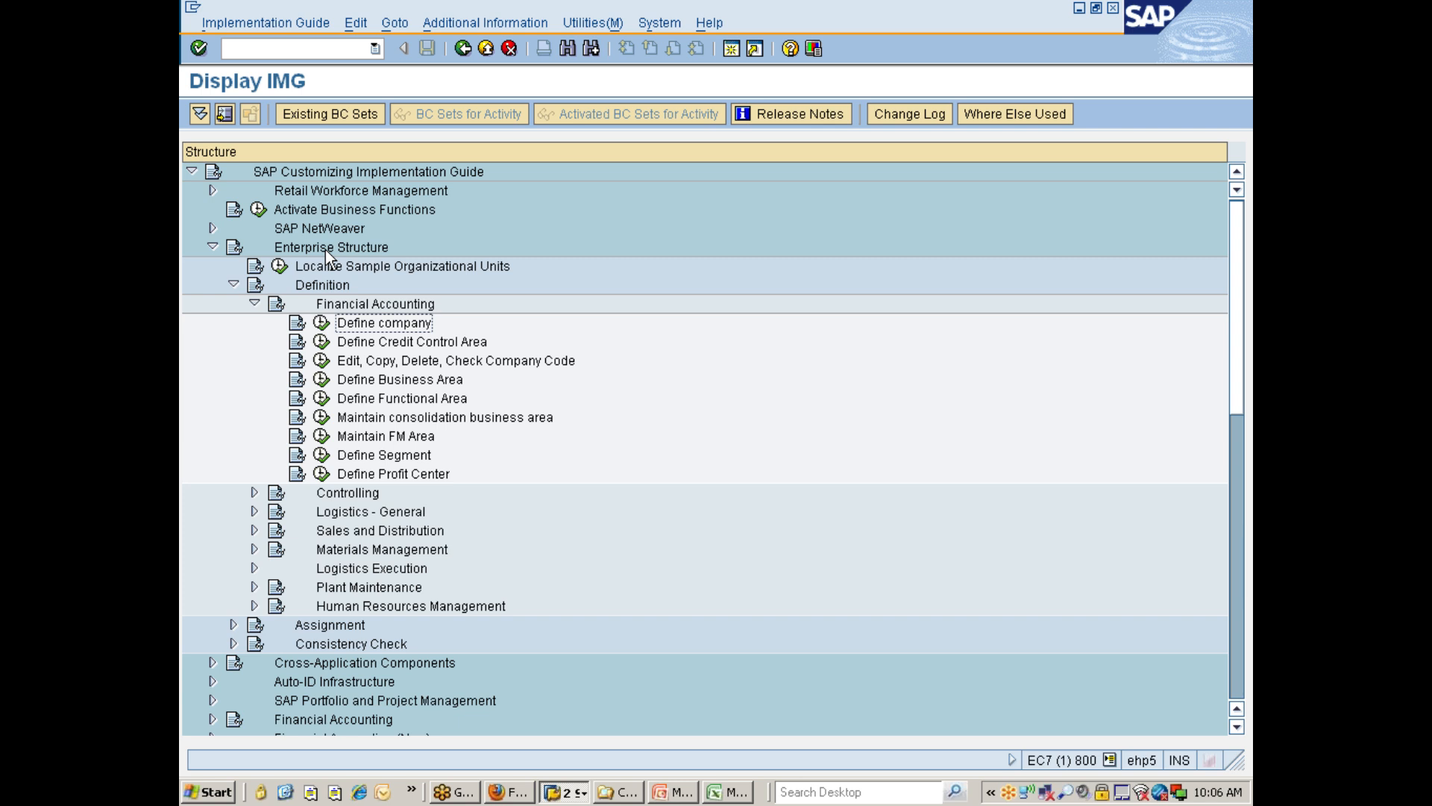
{"action": "key", "text": "Down"}
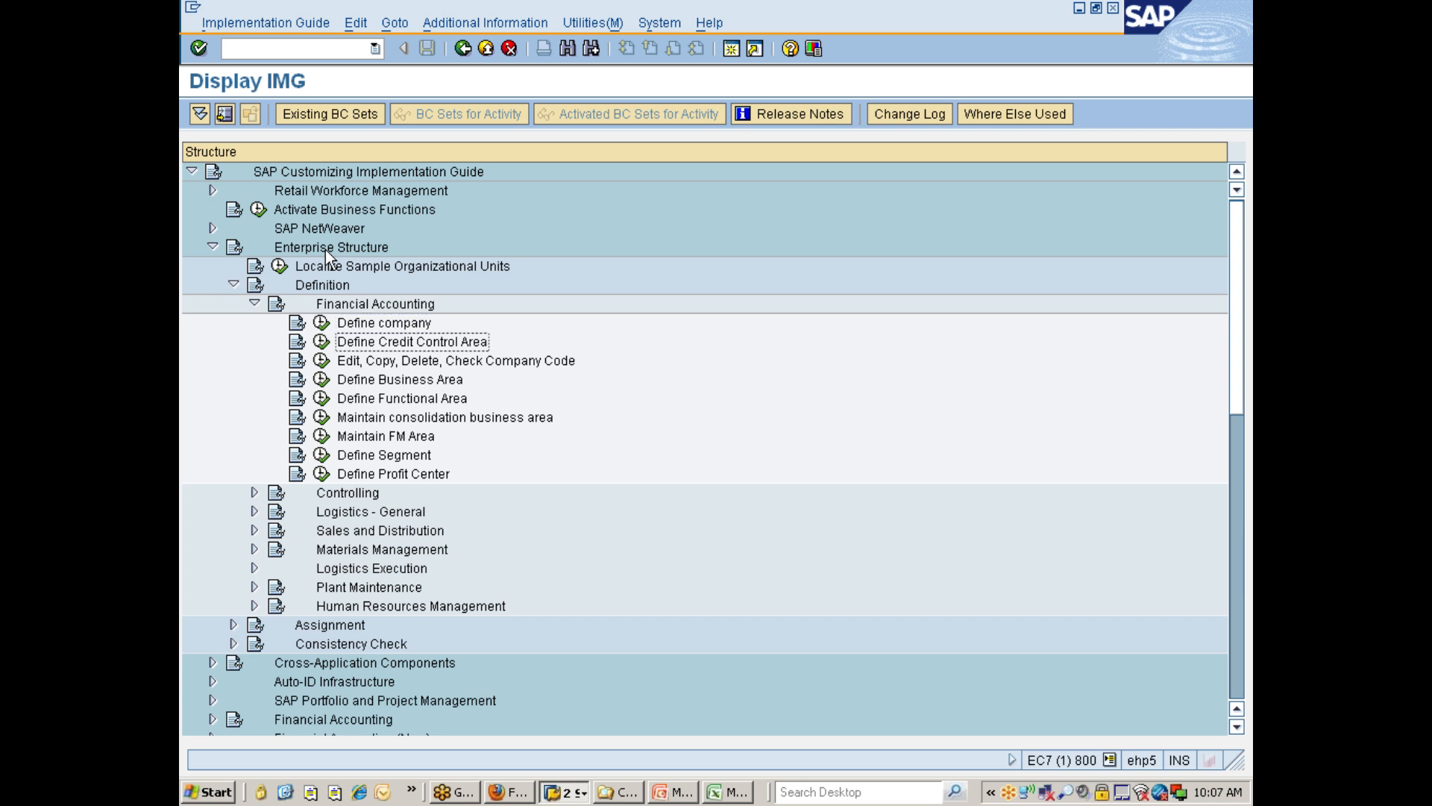
{"action": "key", "text": "Down"}
{"action": "key", "text": "Down"}
{"action": "key", "text": "Down"}
{"action": "key", "text": "Down"}
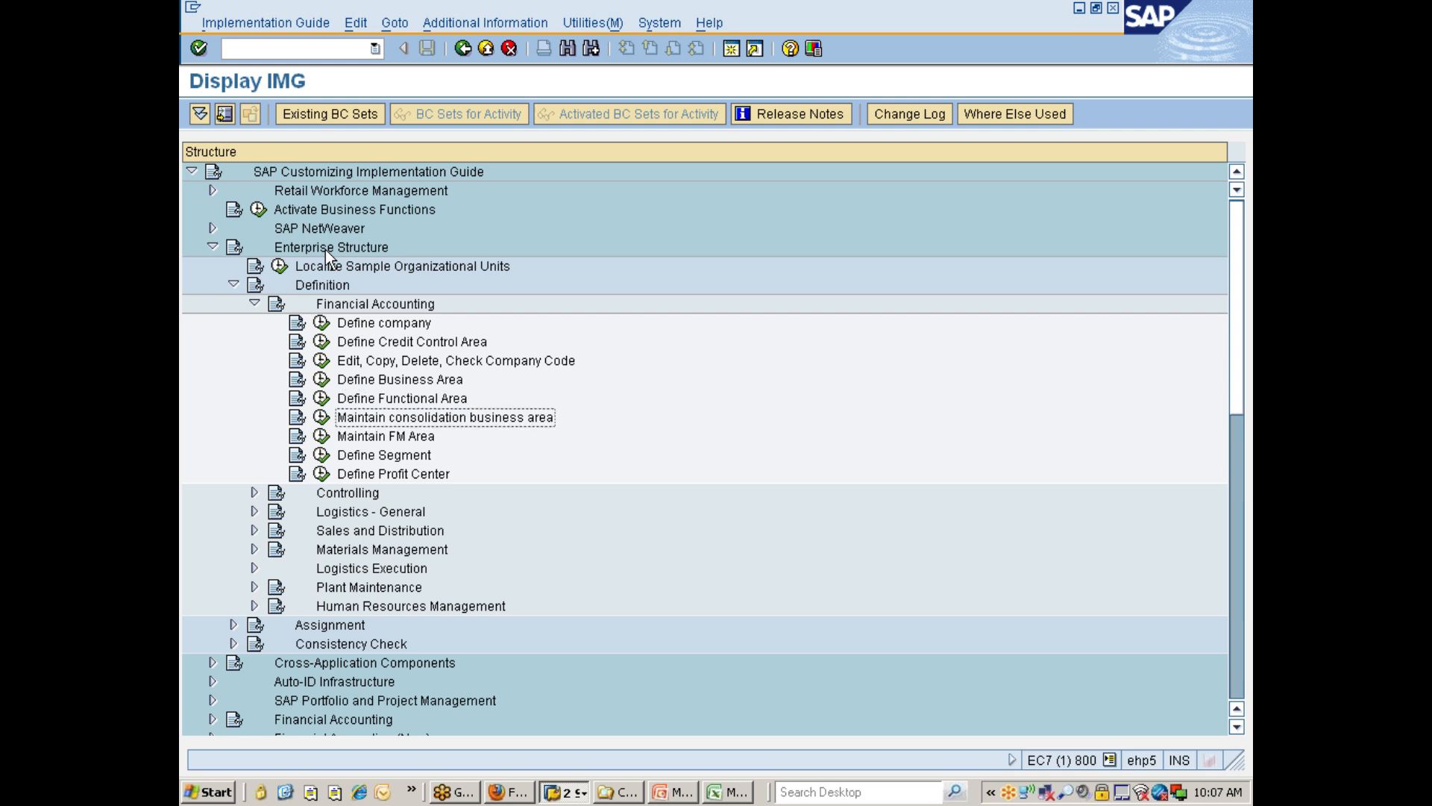
{"action": "key", "text": "Down"}
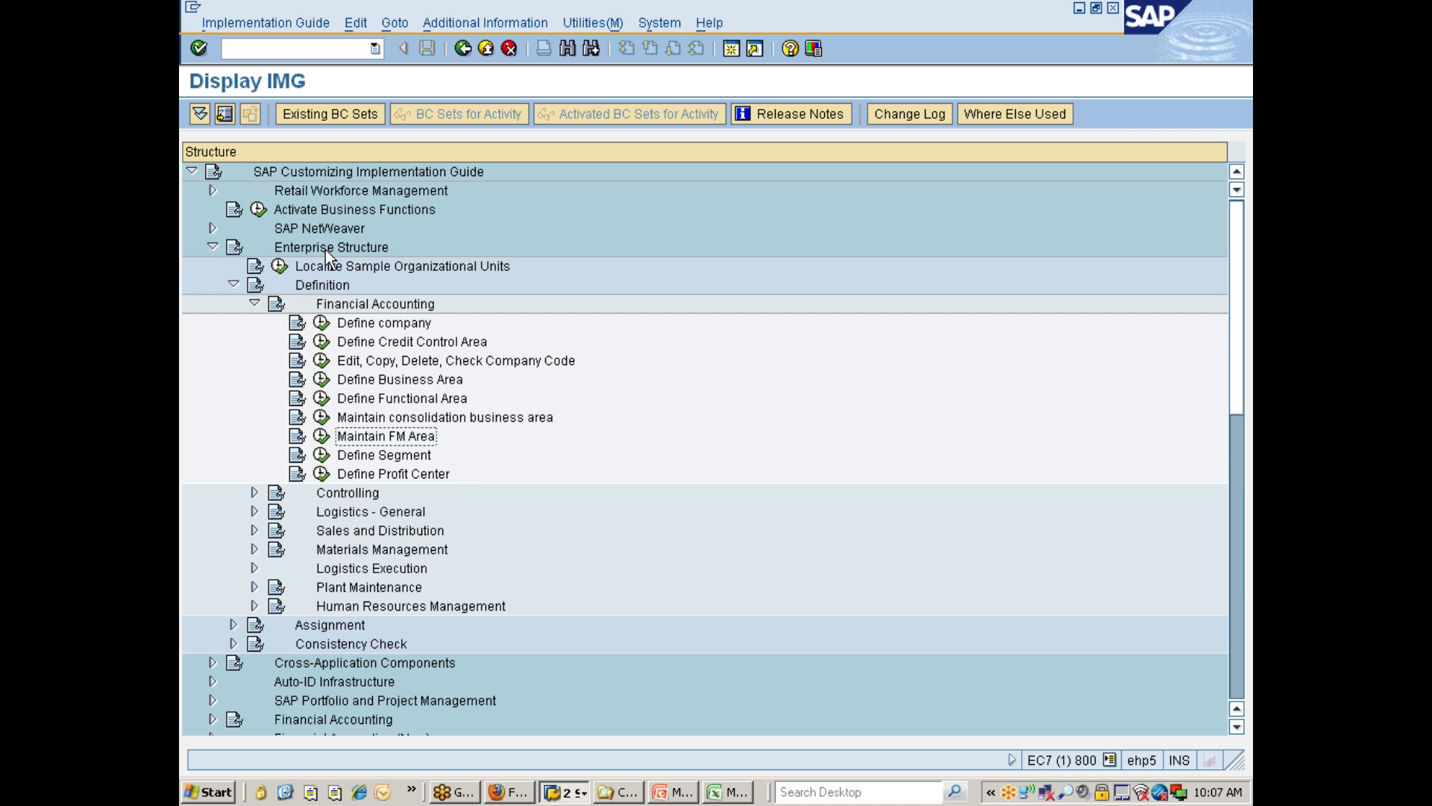
{"action": "key", "text": "Down"}
{"action": "key", "text": "Down"}
{"action": "key", "text": "Down"}
Expand Definition > Controlling and step through its controlling area, cost center and operating concern activities.
{"action": "key", "text": "Right"}
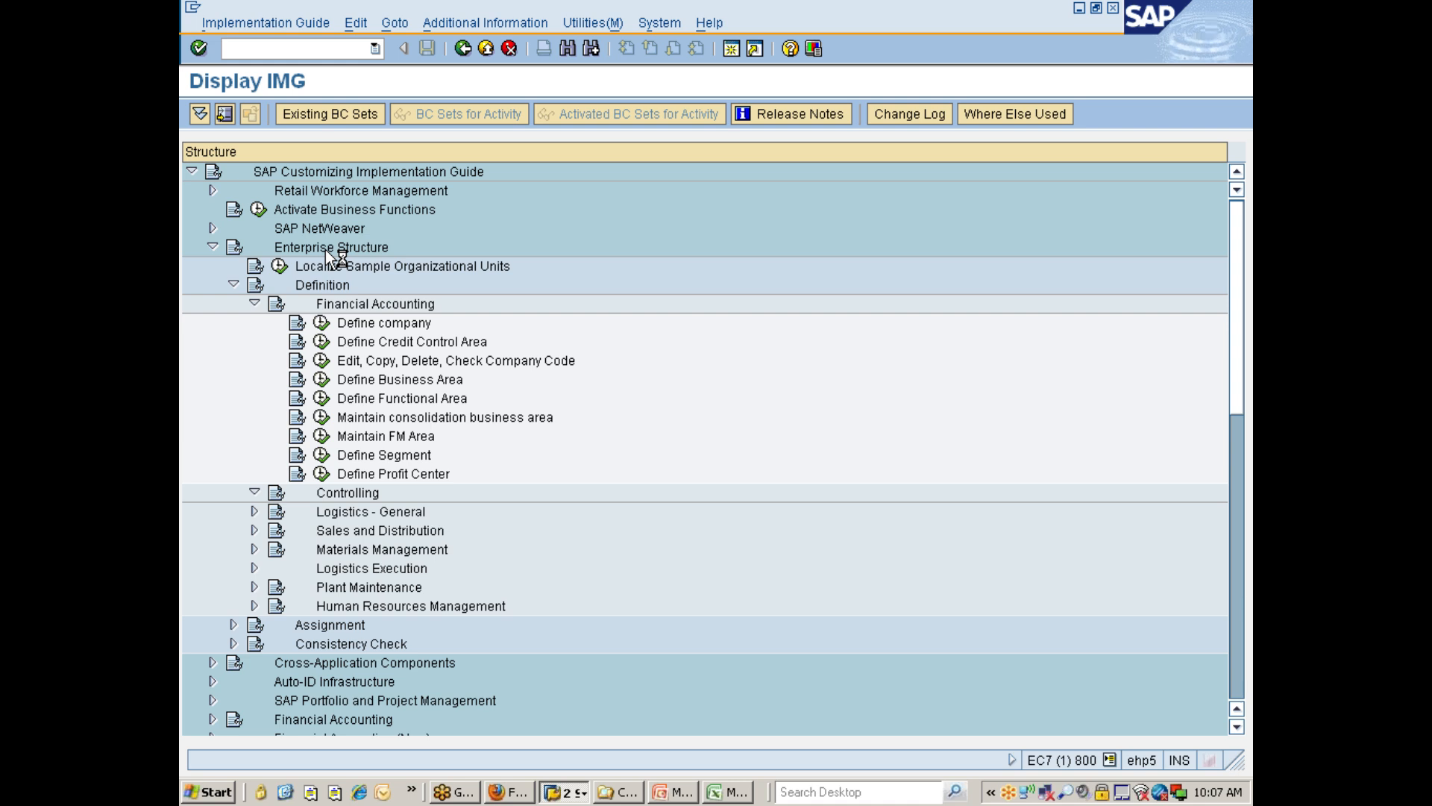
{"action": "key", "text": "Down"}
{"action": "key", "text": "Down"}
{"action": "key", "text": "Up"}
{"action": "key", "text": "Down"}
{"action": "key", "text": "Down"}
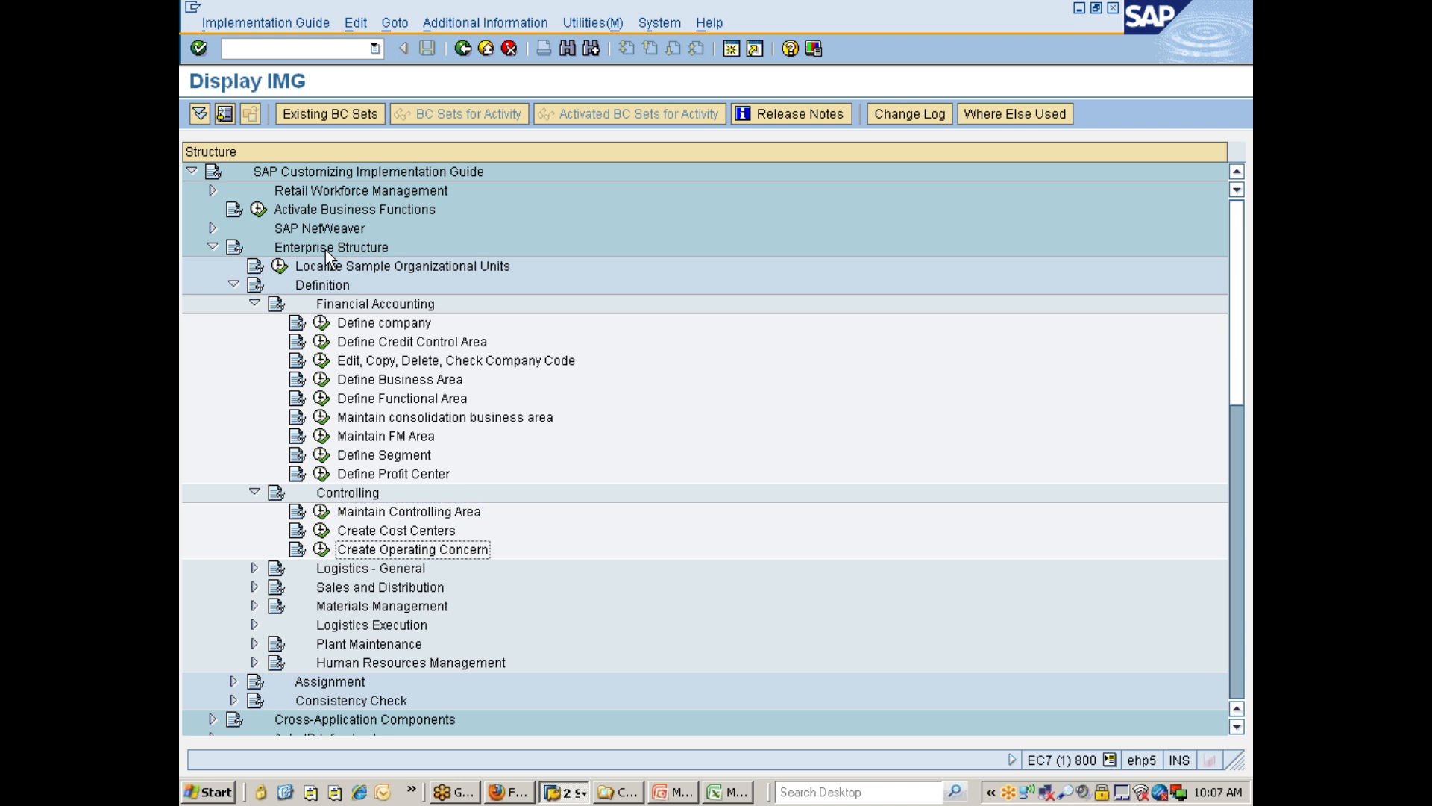
{"action": "key", "text": "Up"}
{"action": "key", "text": "Up"}
{"action": "key", "text": "Up"}
{"action": "key", "text": "Down"}
{"action": "key", "text": "Down"}
{"action": "key", "text": "Down"}
{"action": "key", "text": "Down"}
{"action": "key", "text": "Down"}
{"action": "key", "text": "Down"}
{"action": "key", "text": "Down"}
{"action": "key", "text": "Down"}
Expand the Assignment node and its Financial Accounting subnode.
{"action": "key", "text": "Down"}
{"action": "key", "text": "Down"}
{"action": "key", "text": "Right"}
{"action": "key", "text": "Down"}
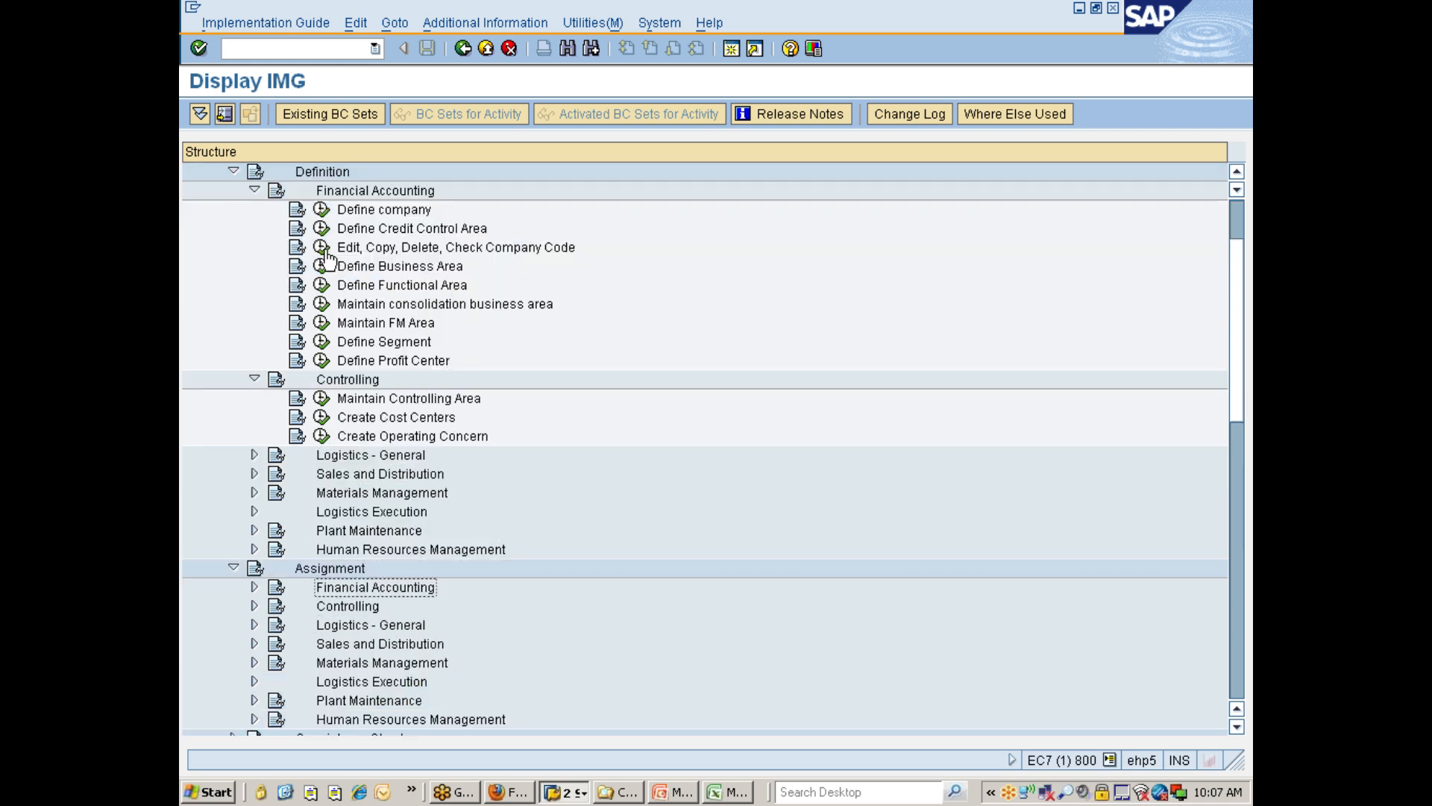
{"action": "key", "text": "Right"}
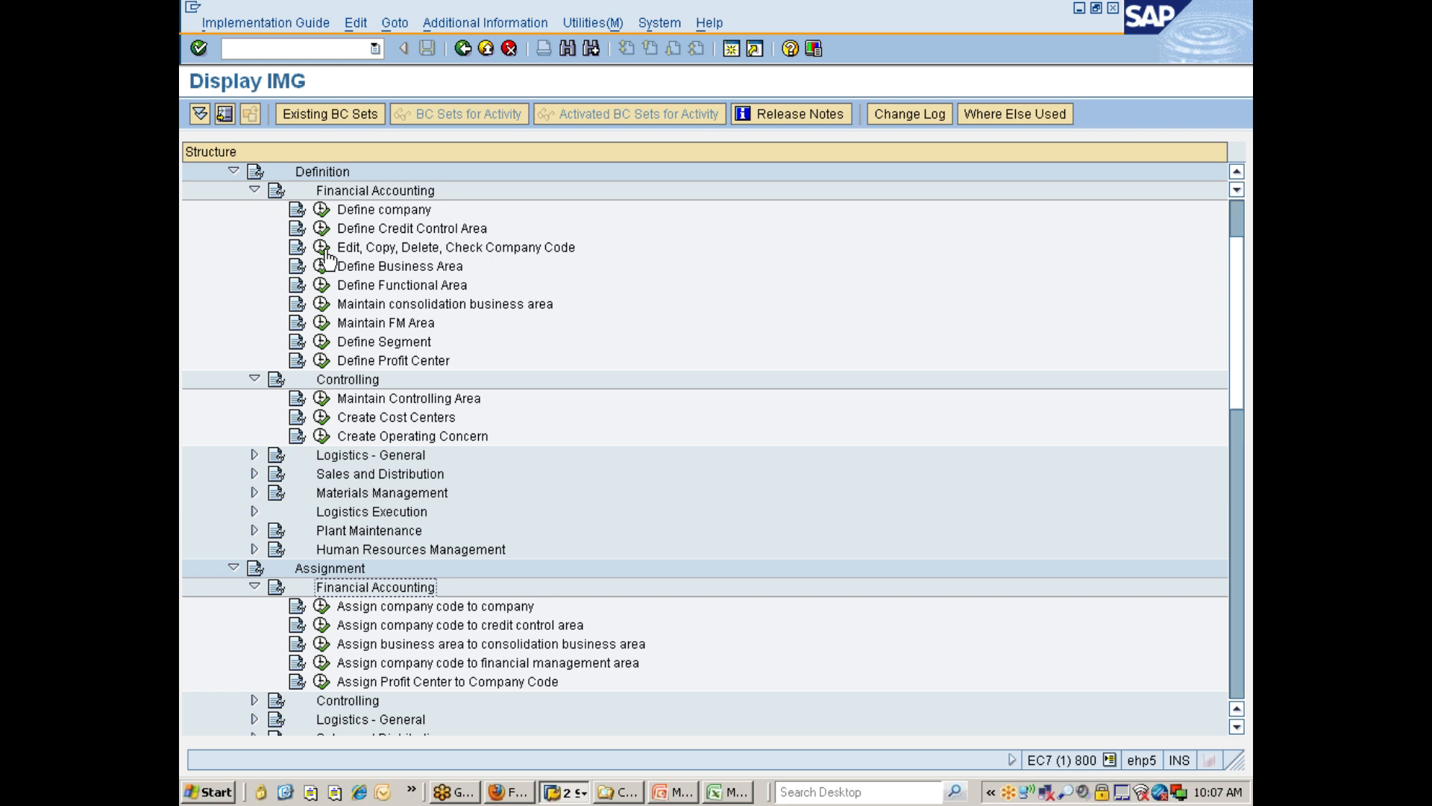
Switch to the Mm300_03 presentation in PowerPoint and page through the organizational structure slides as a slide show.
{"action": "left_click", "coordinate": [665, 791]}
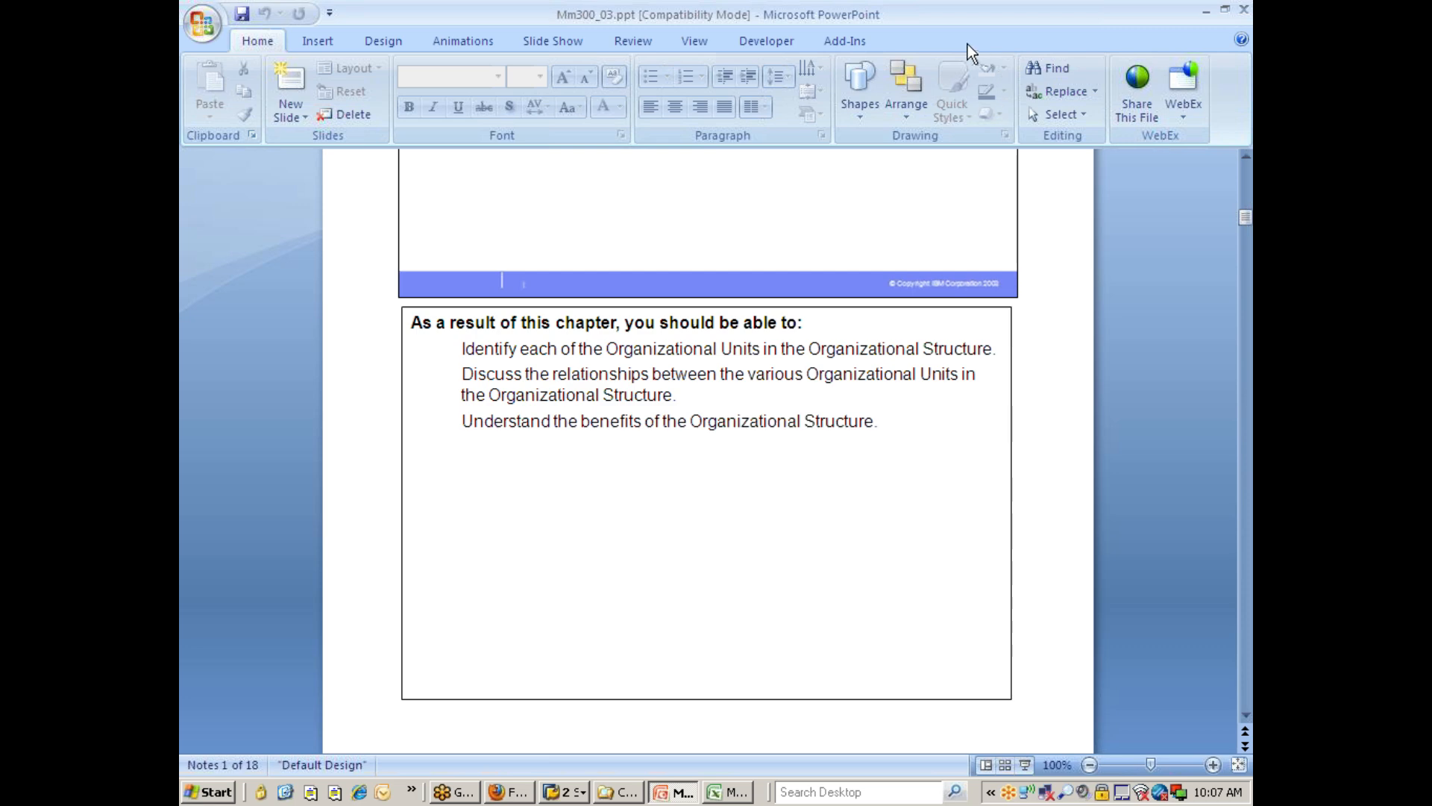
{"action": "left_click", "coordinate": [1025, 764]}
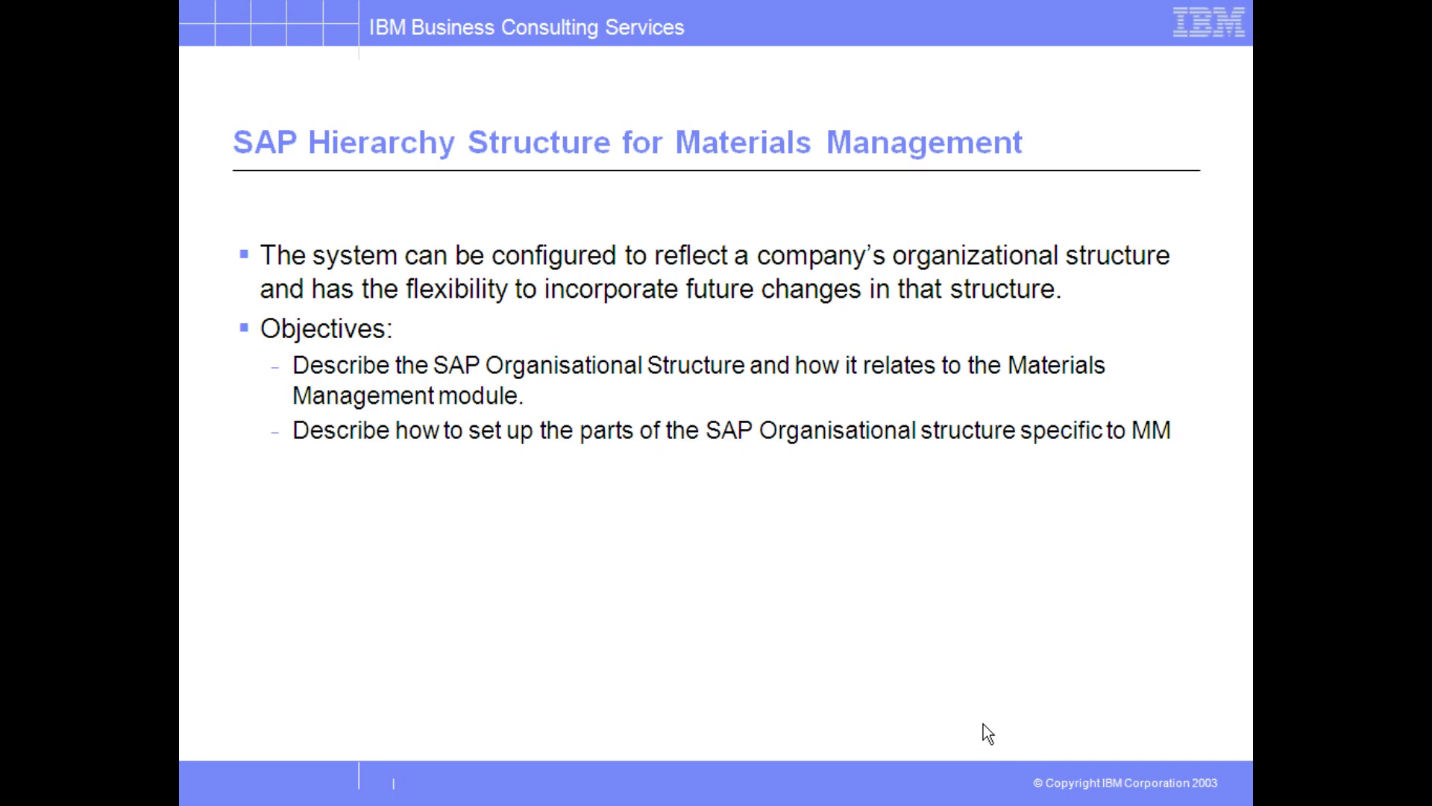
{"action": "left_click", "coordinate": [982, 723]}
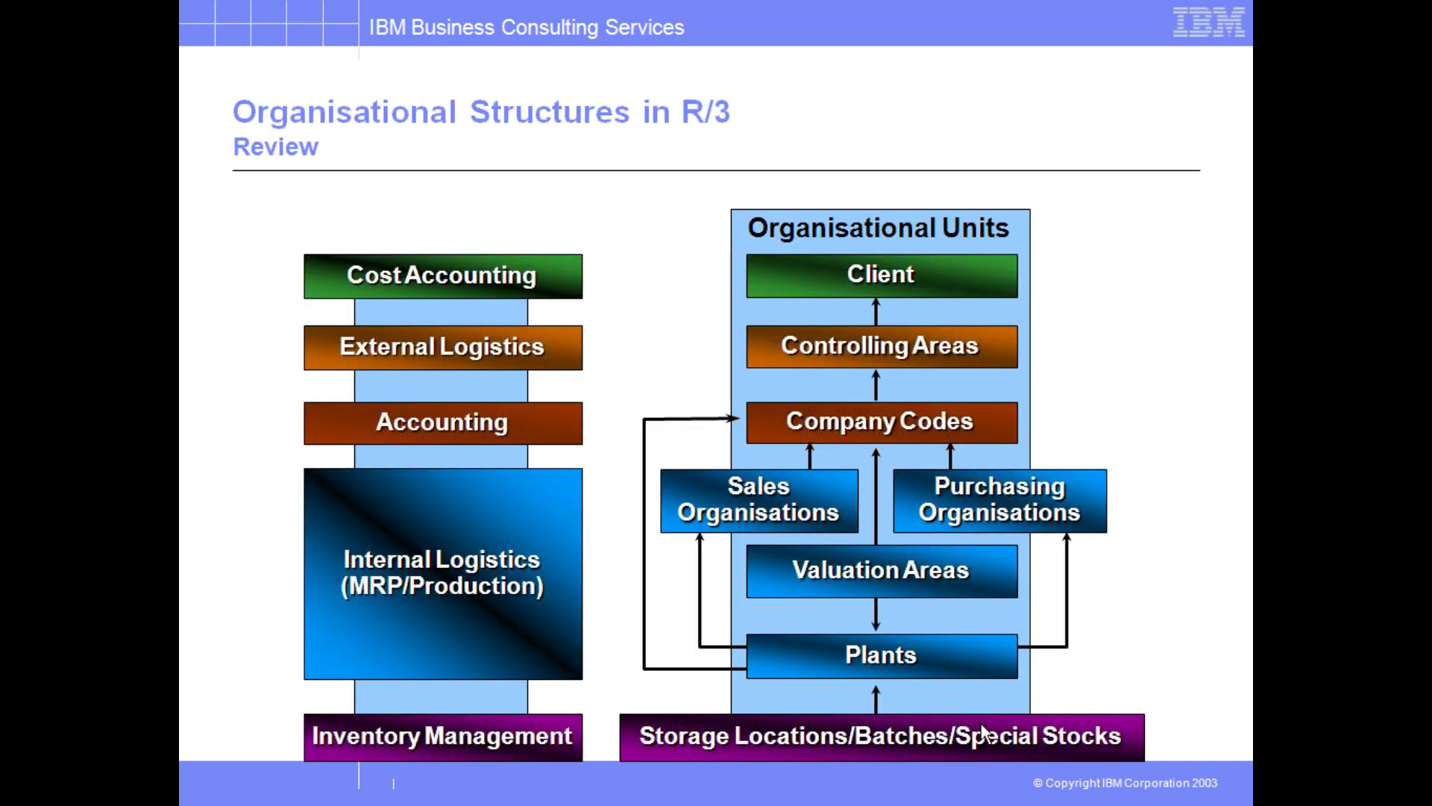
{"action": "left_click", "coordinate": [982, 724]}
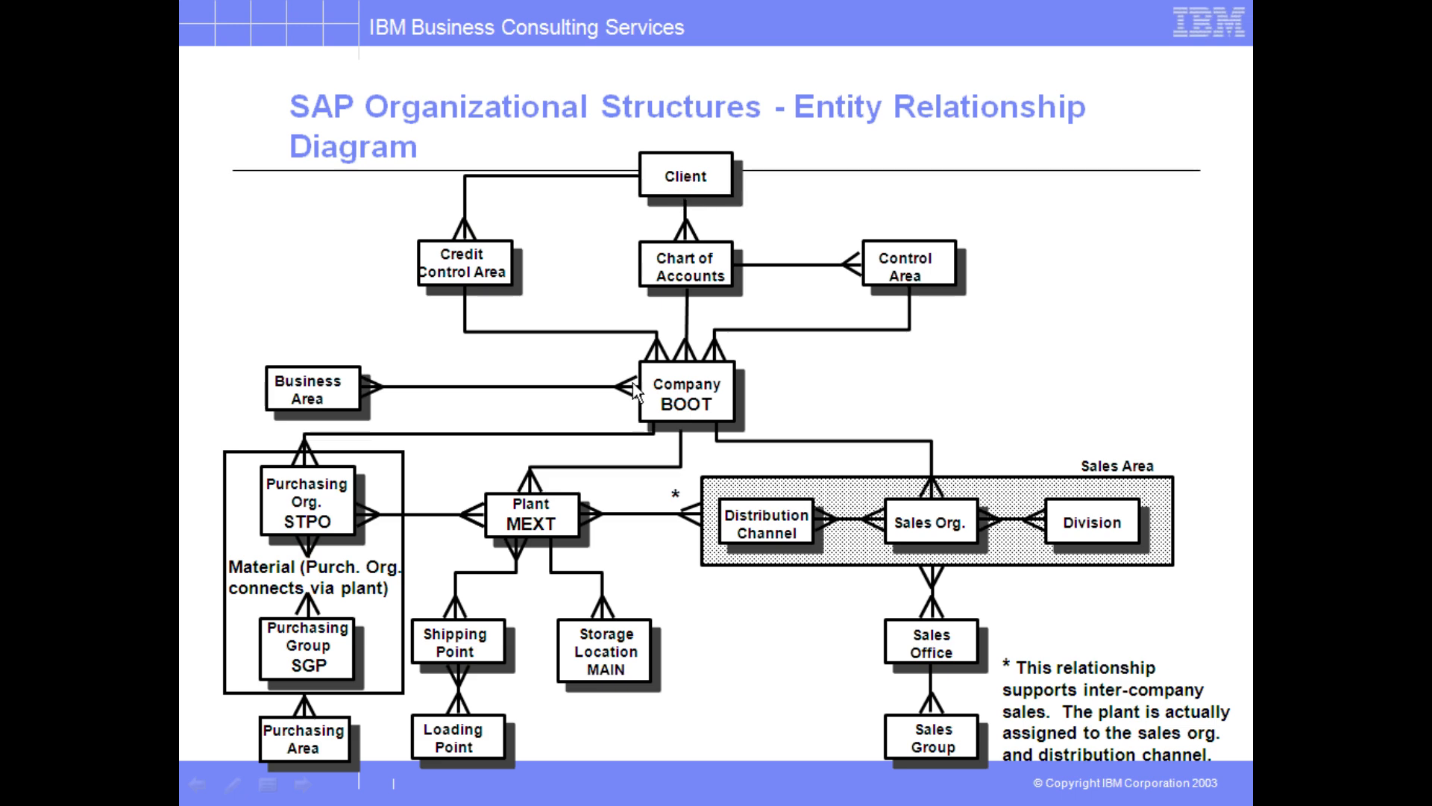
{"action": "key", "text": "Escape"}
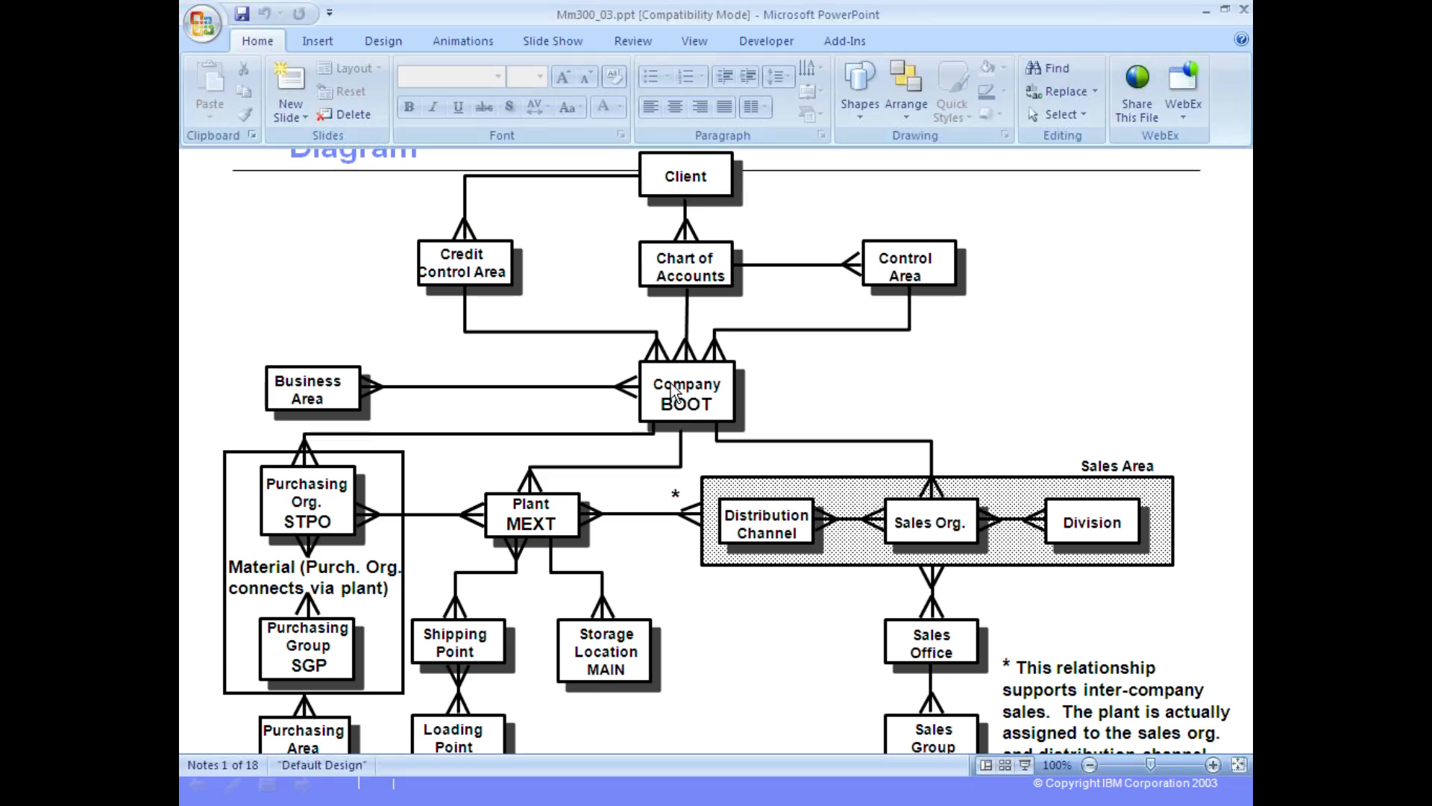
Show the entity relationship diagram slide full screen, then switch back to the IMG.
{"action": "key", "text": "alt+Tab"}
{"action": "left_click", "coordinate": [395, 628]}
{"action": "key", "text": "alt+Tab"}
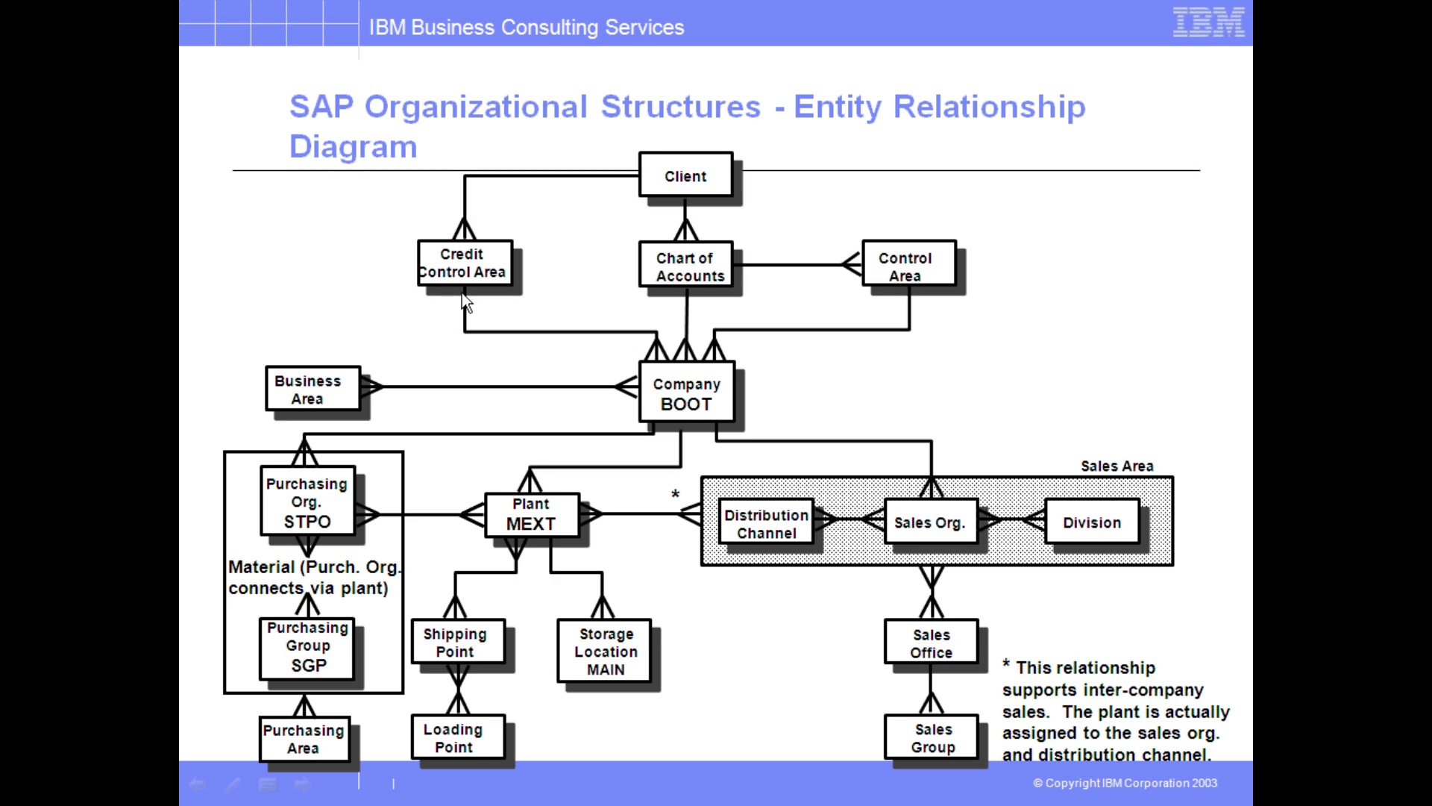
{"action": "key", "text": "alt+Tab"}
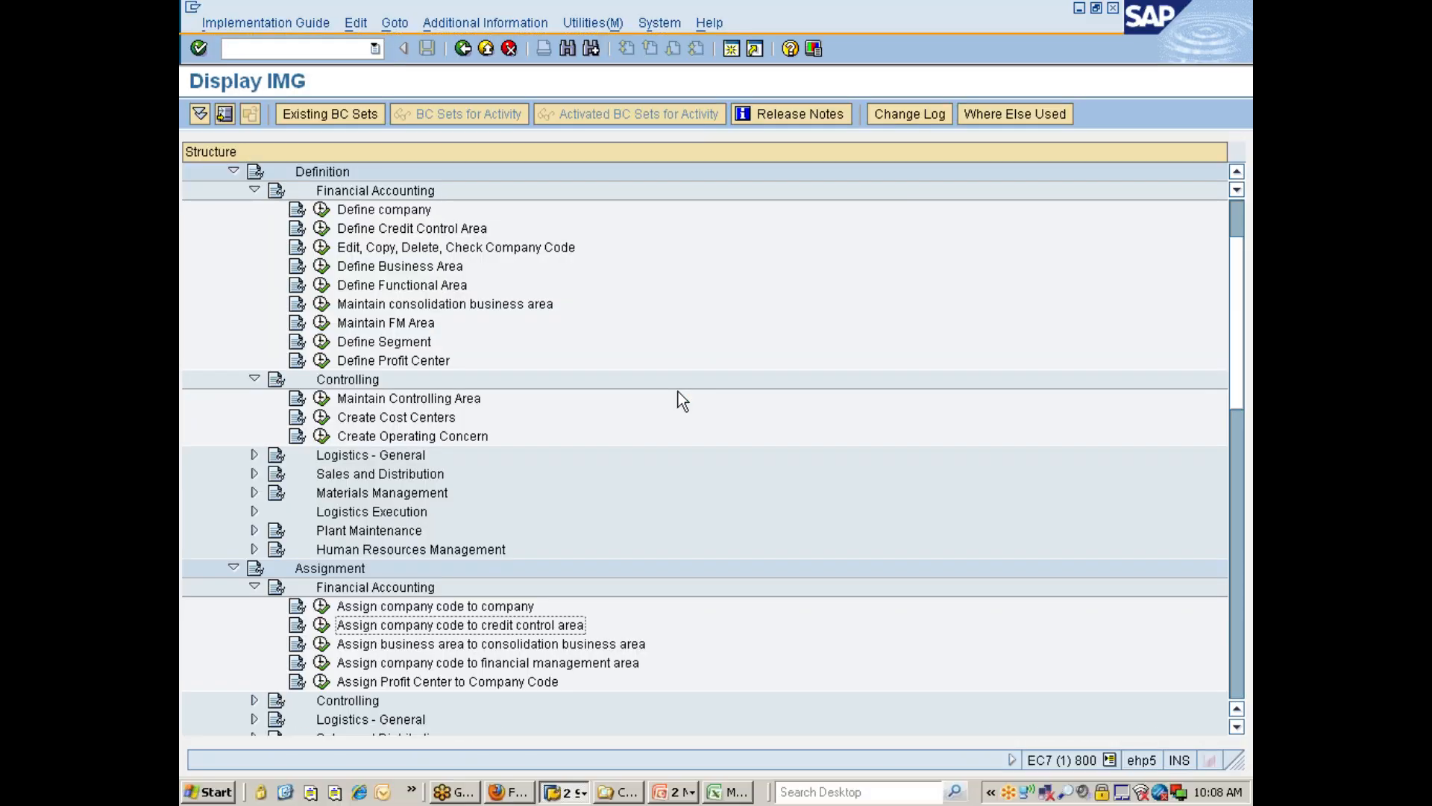
Step through the Assignment > Financial Accounting activities, expand Assignment > Controlling, and compare with the entity relationship diagram.
{"action": "key", "text": "Down"}
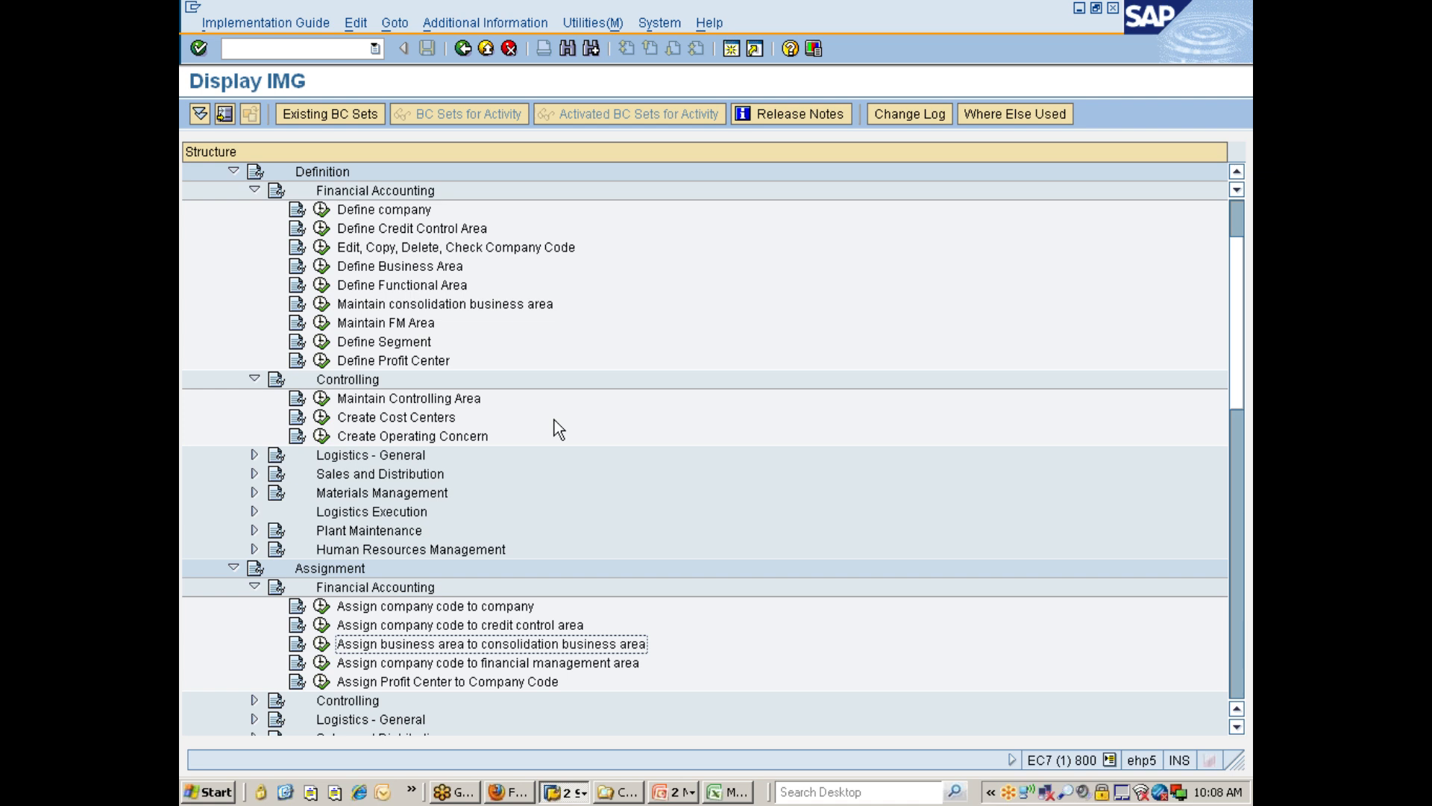
{"action": "key", "text": "Down"}
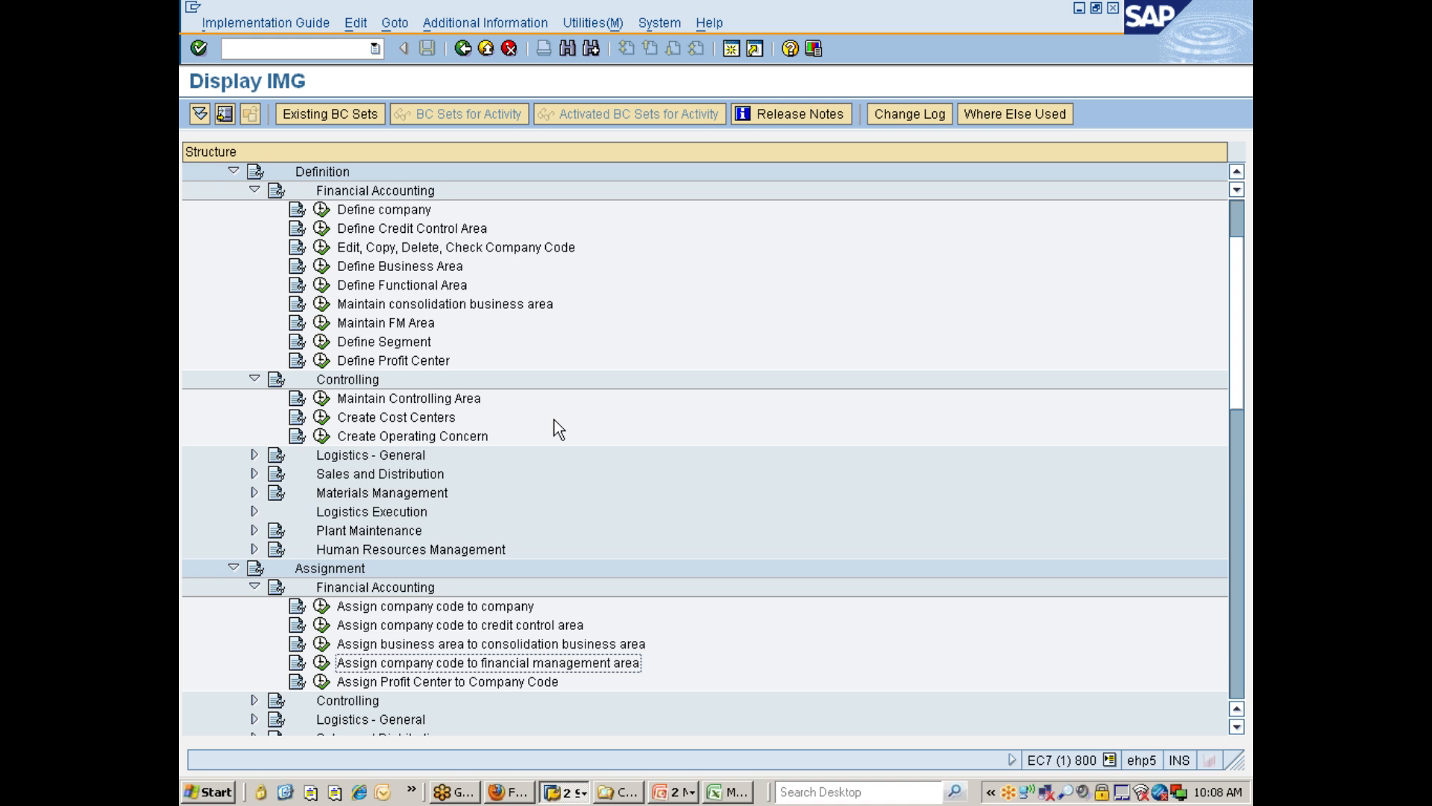
{"action": "key", "text": "Down"}
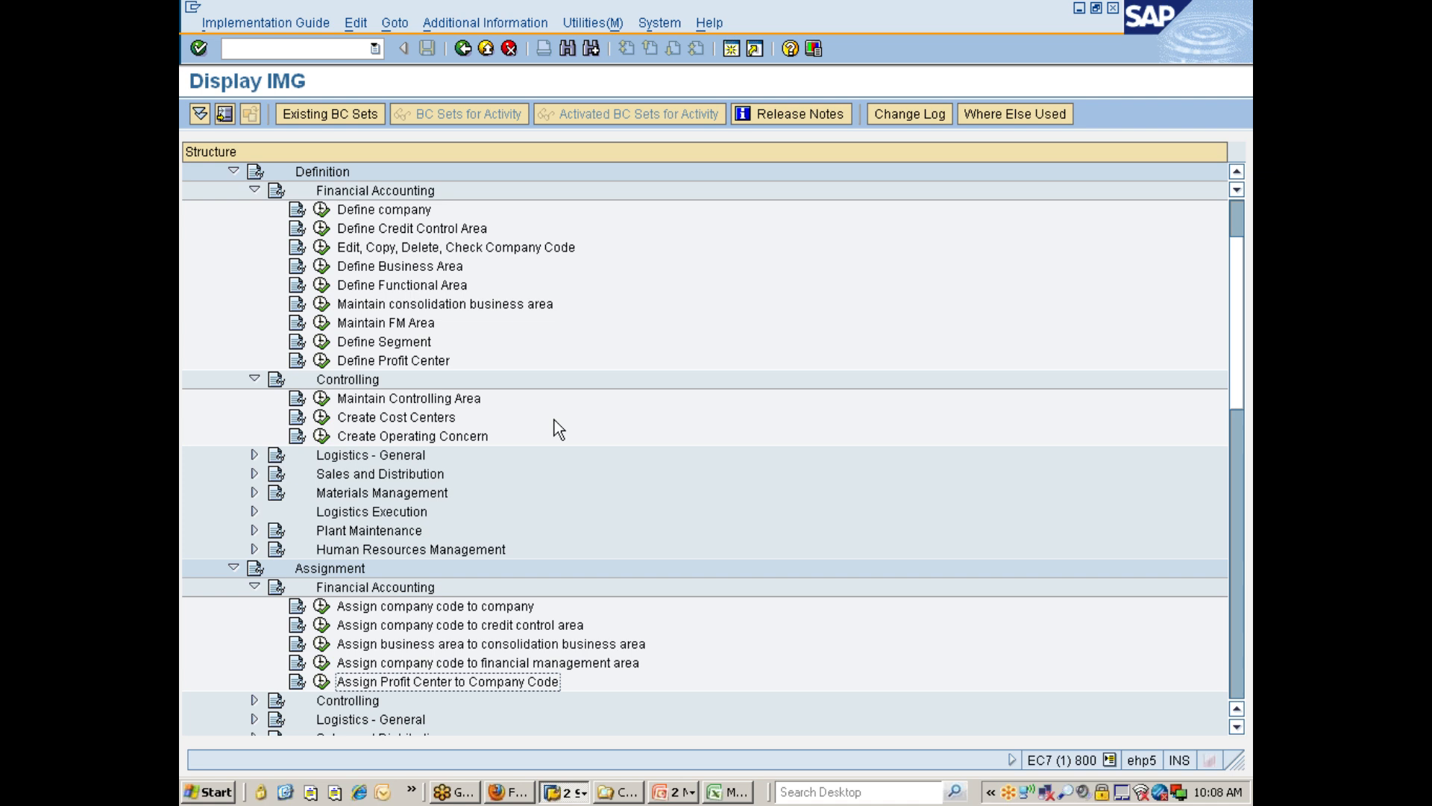
{"action": "key", "text": "Down"}
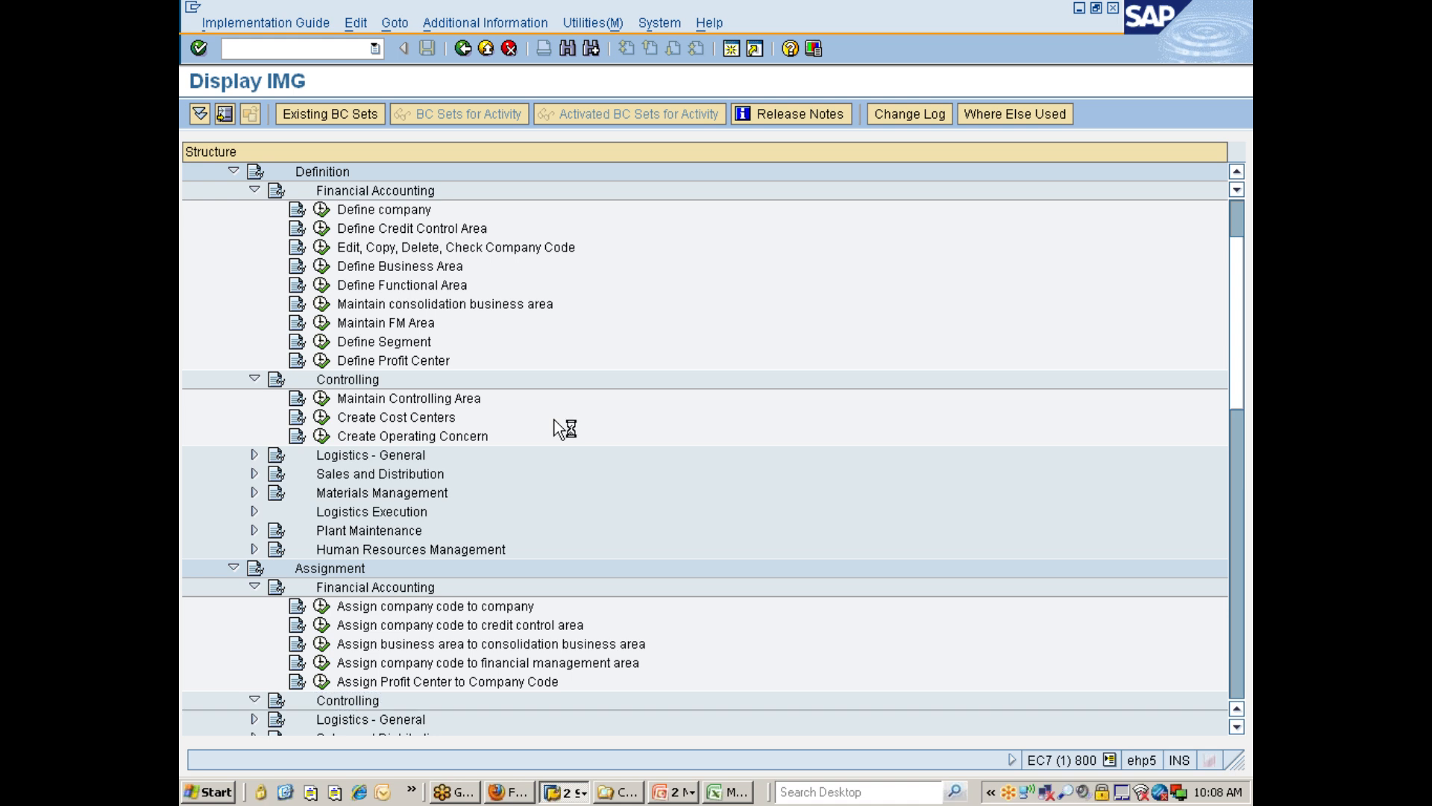
{"action": "key", "text": "Right"}
{"action": "key", "text": "Down"}
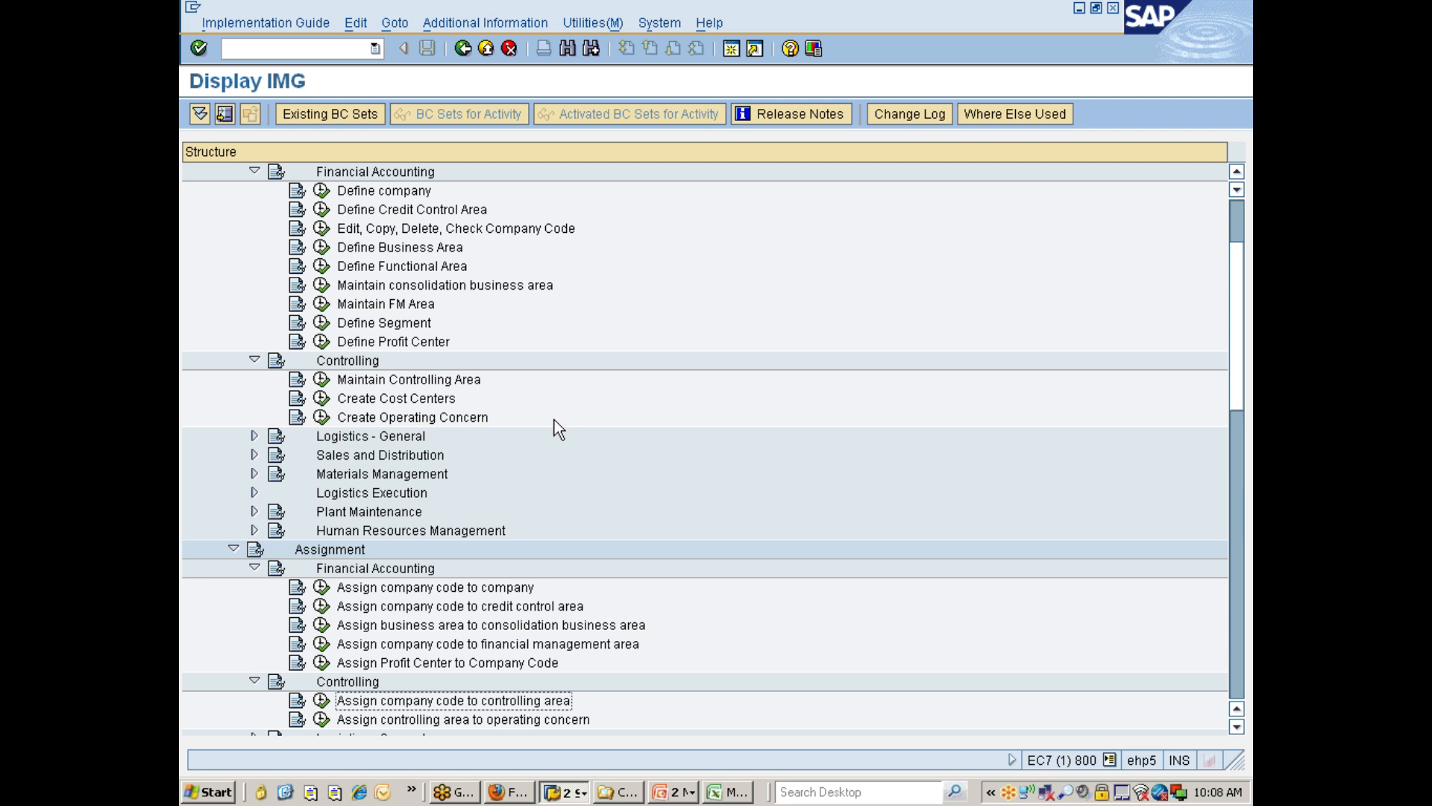
{"action": "key", "text": "Down"}
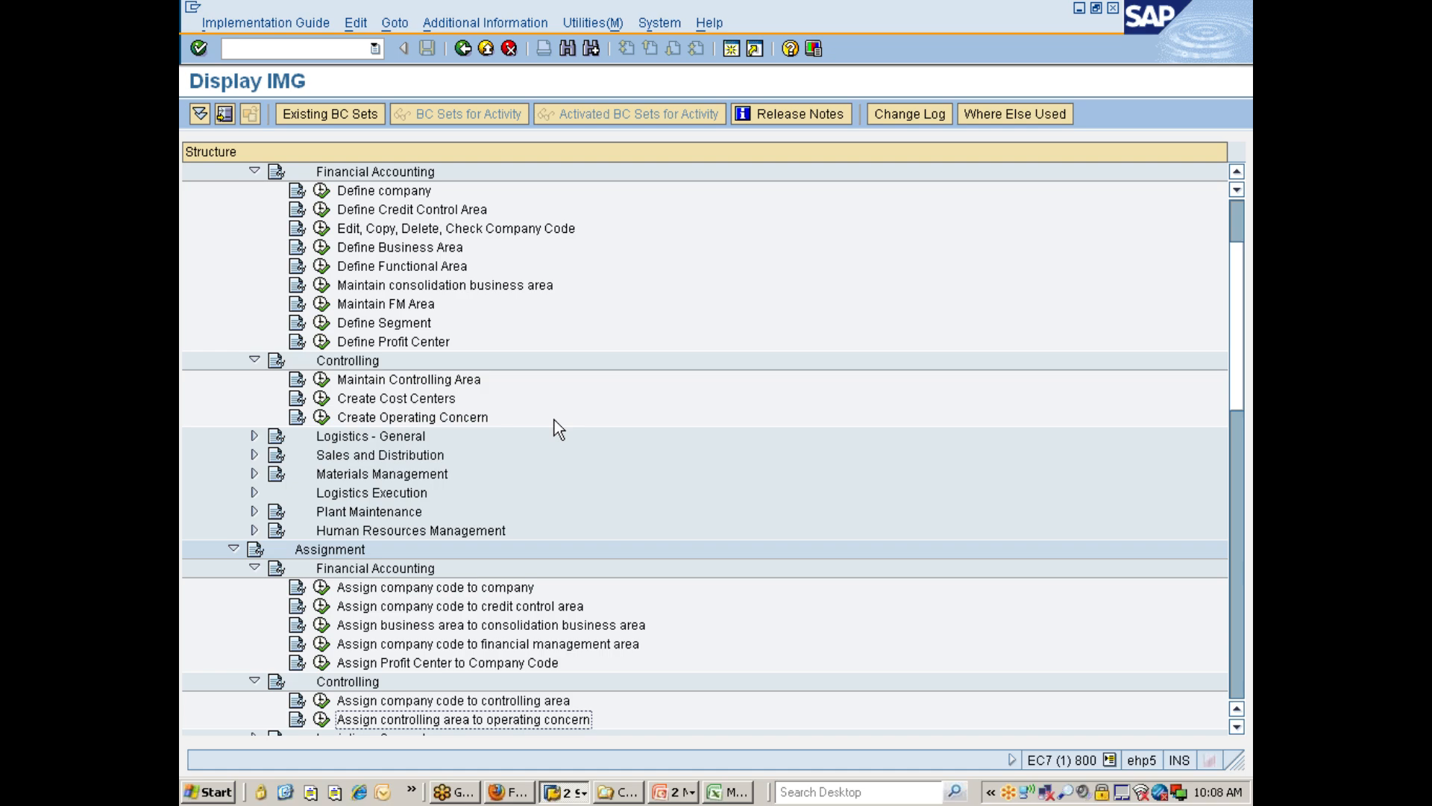
{"action": "key", "text": "alt+Tab"}
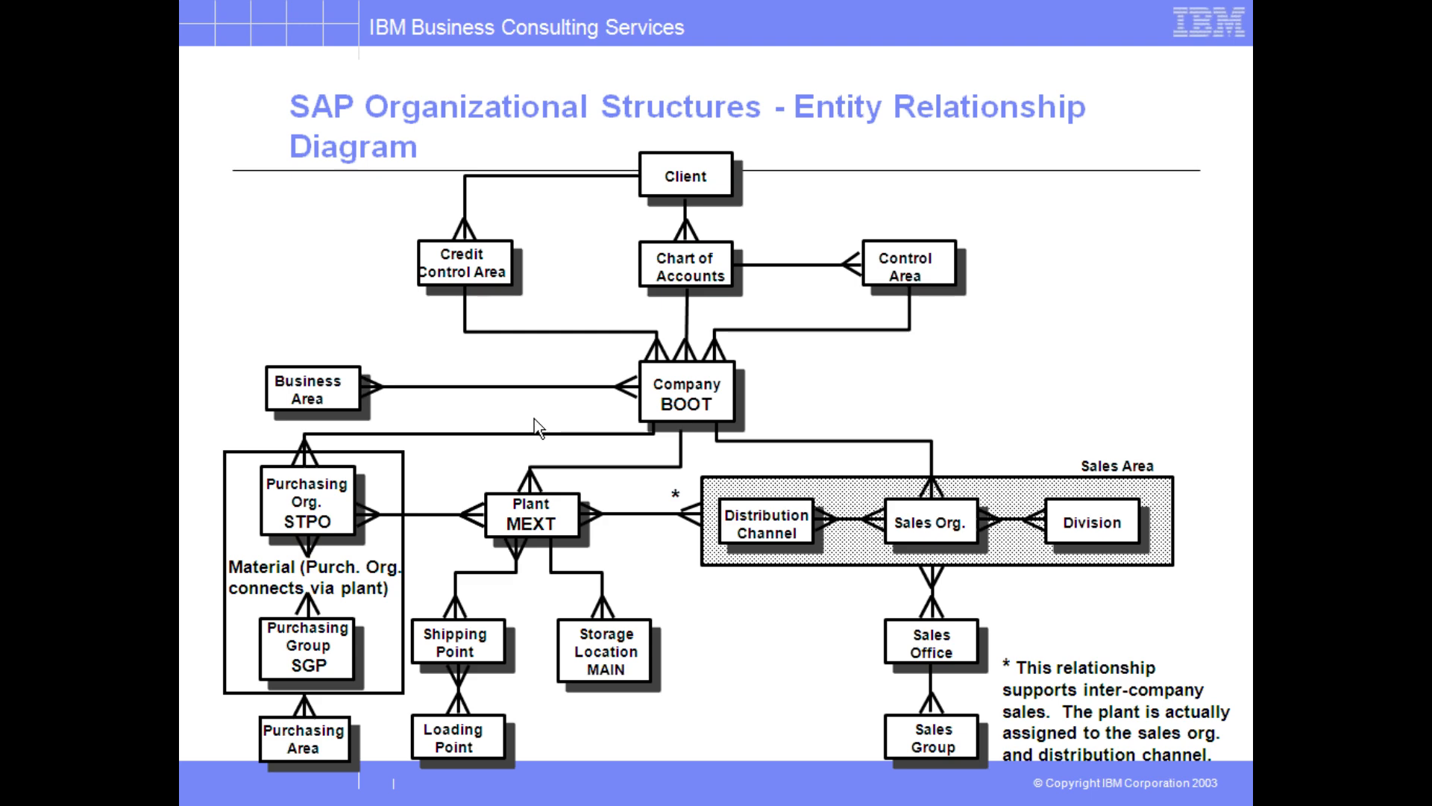
{"action": "key", "text": "alt+Tab"}
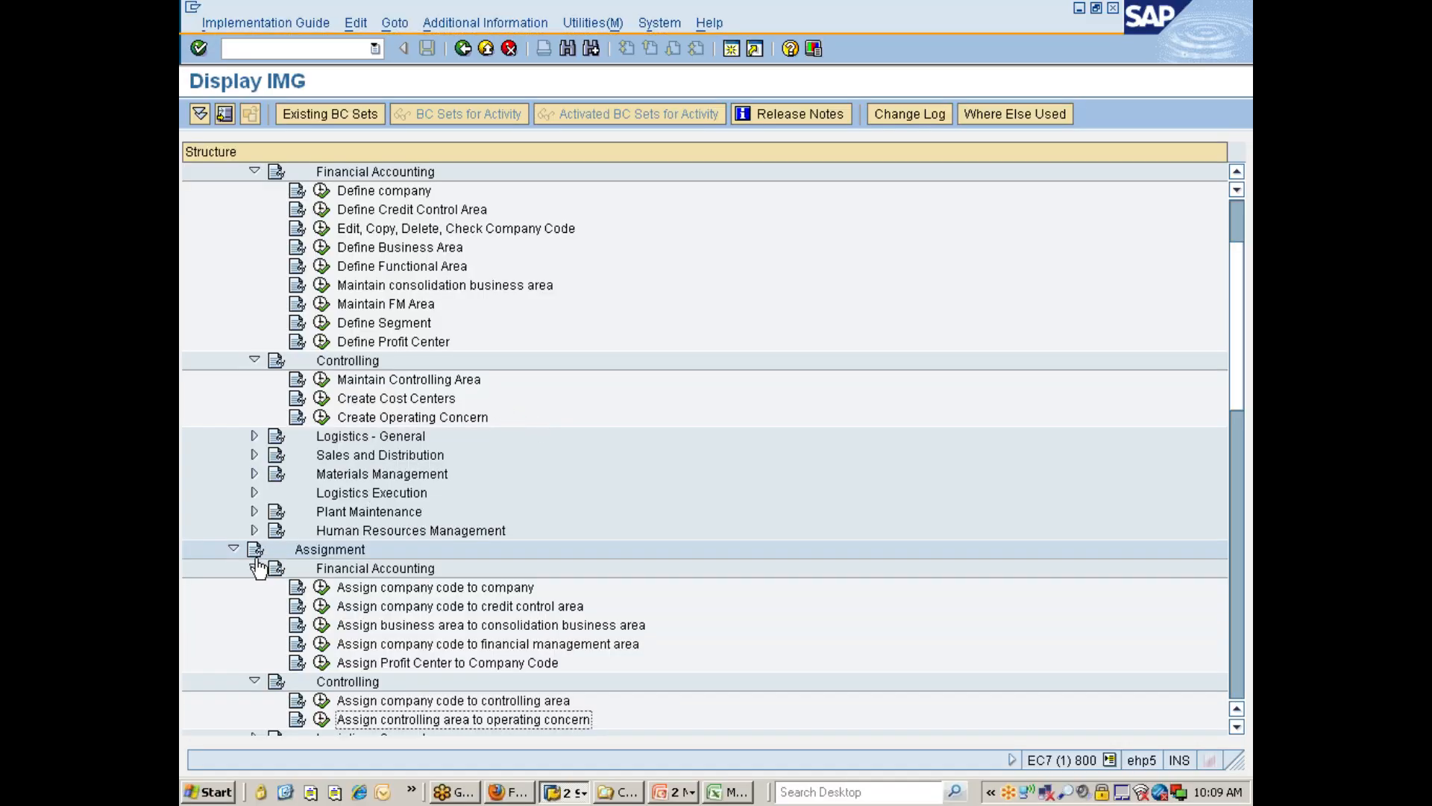
Collapse the Assignment, Definition > Controlling and Definition > Financial Accounting nodes.
{"action": "left_click", "coordinate": [254, 570]}
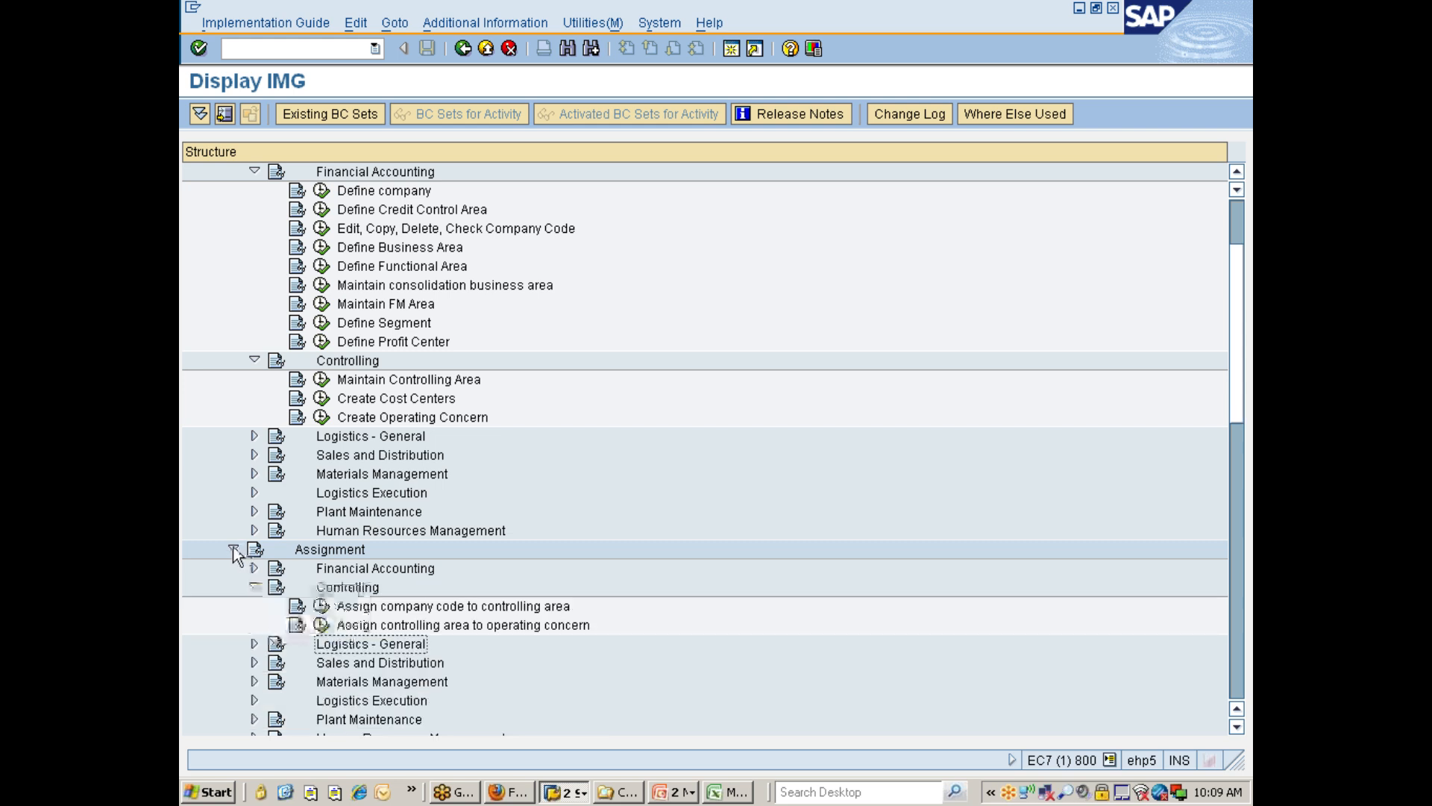
{"action": "left_click", "coordinate": [233, 550]}
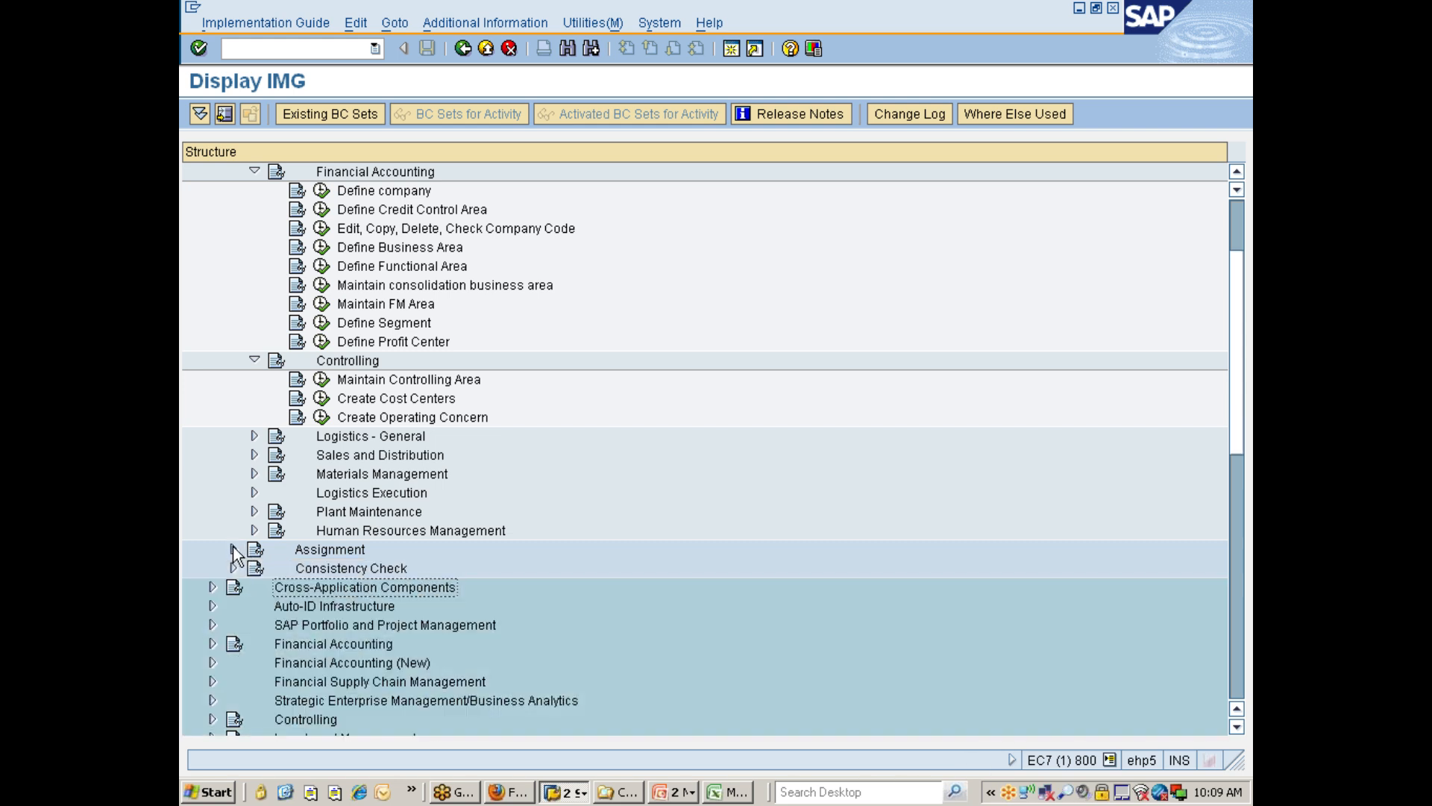
{"action": "left_click", "coordinate": [255, 360]}
{"action": "scroll", "coordinate": [291, 370], "scroll_direction": "up", "scroll_amount": 3}
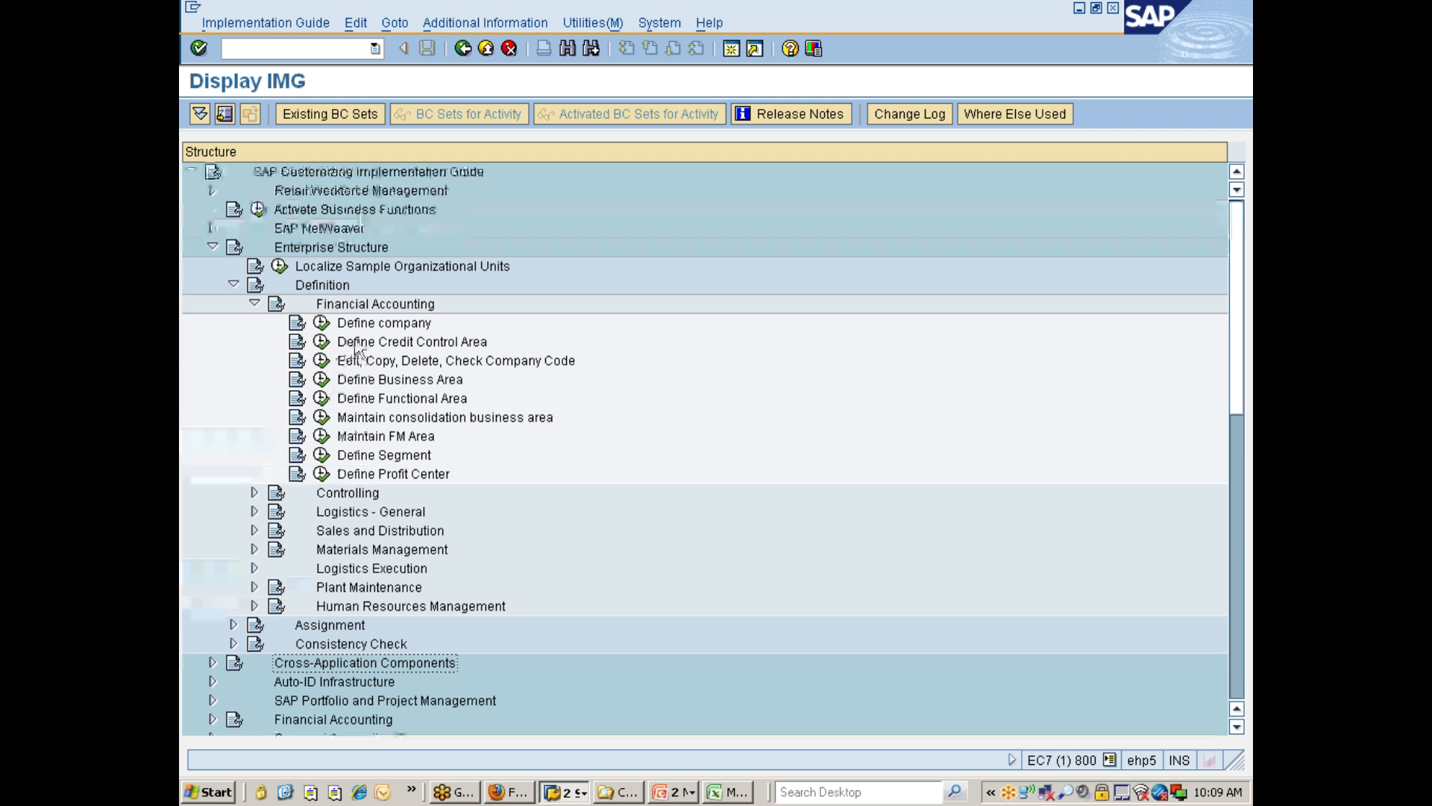
{"action": "left_click", "coordinate": [328, 304]}
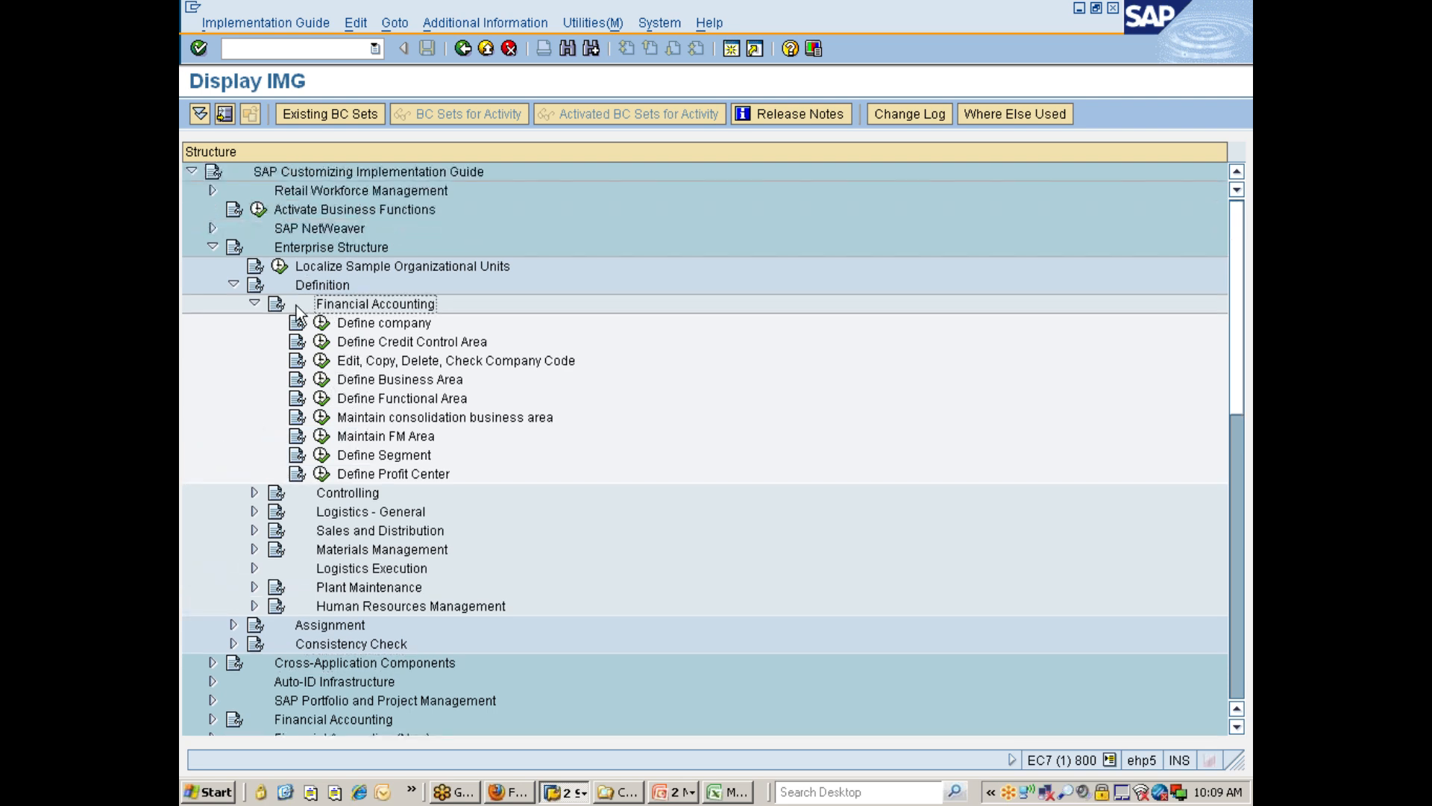
{"action": "left_click", "coordinate": [256, 304]}
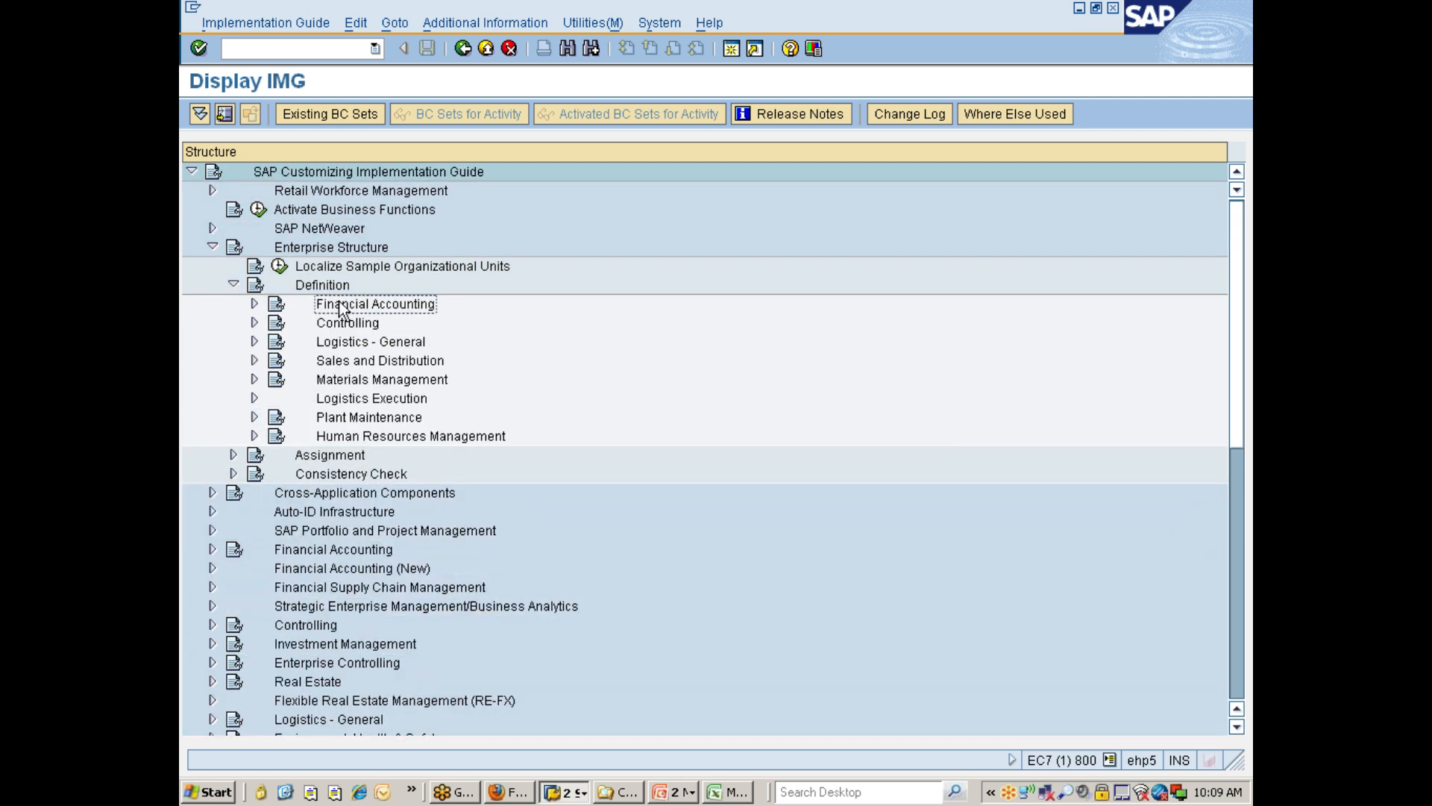
Expand Definition > Logistics - General and select Define valuation level.
{"action": "left_click", "coordinate": [337, 325]}
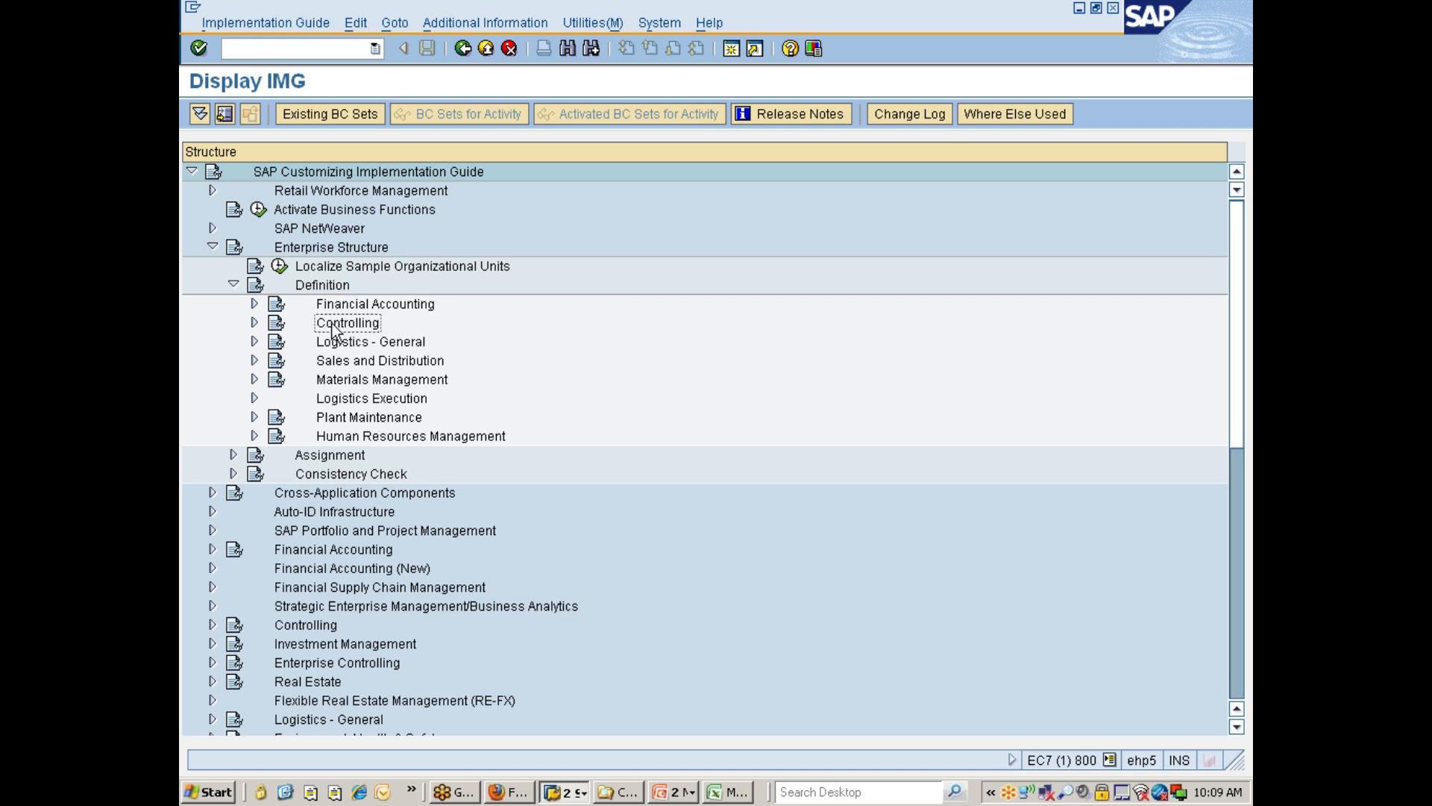
{"action": "left_click", "coordinate": [360, 344]}
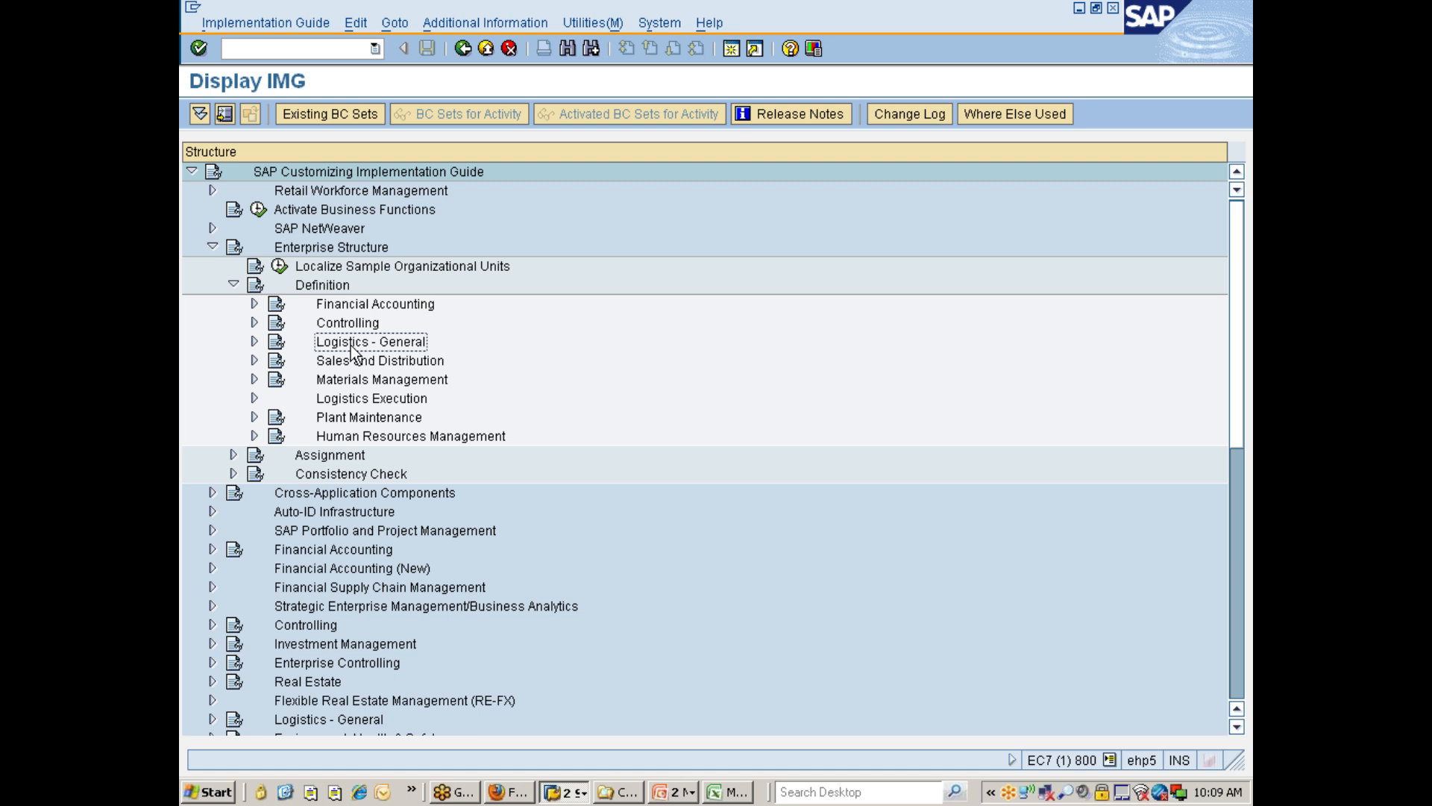
{"action": "double_click", "coordinate": [352, 347]}
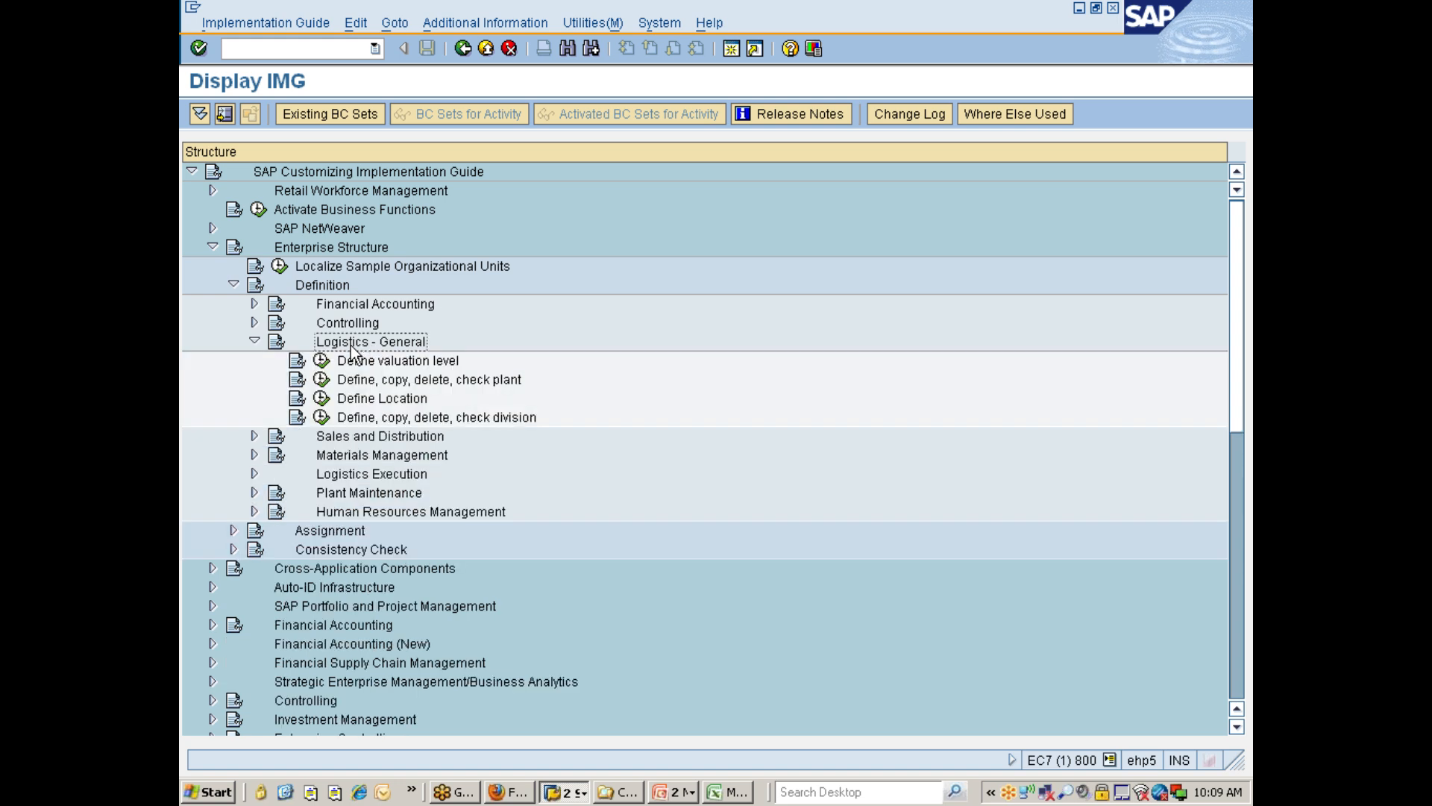
{"action": "key", "text": "Down"}
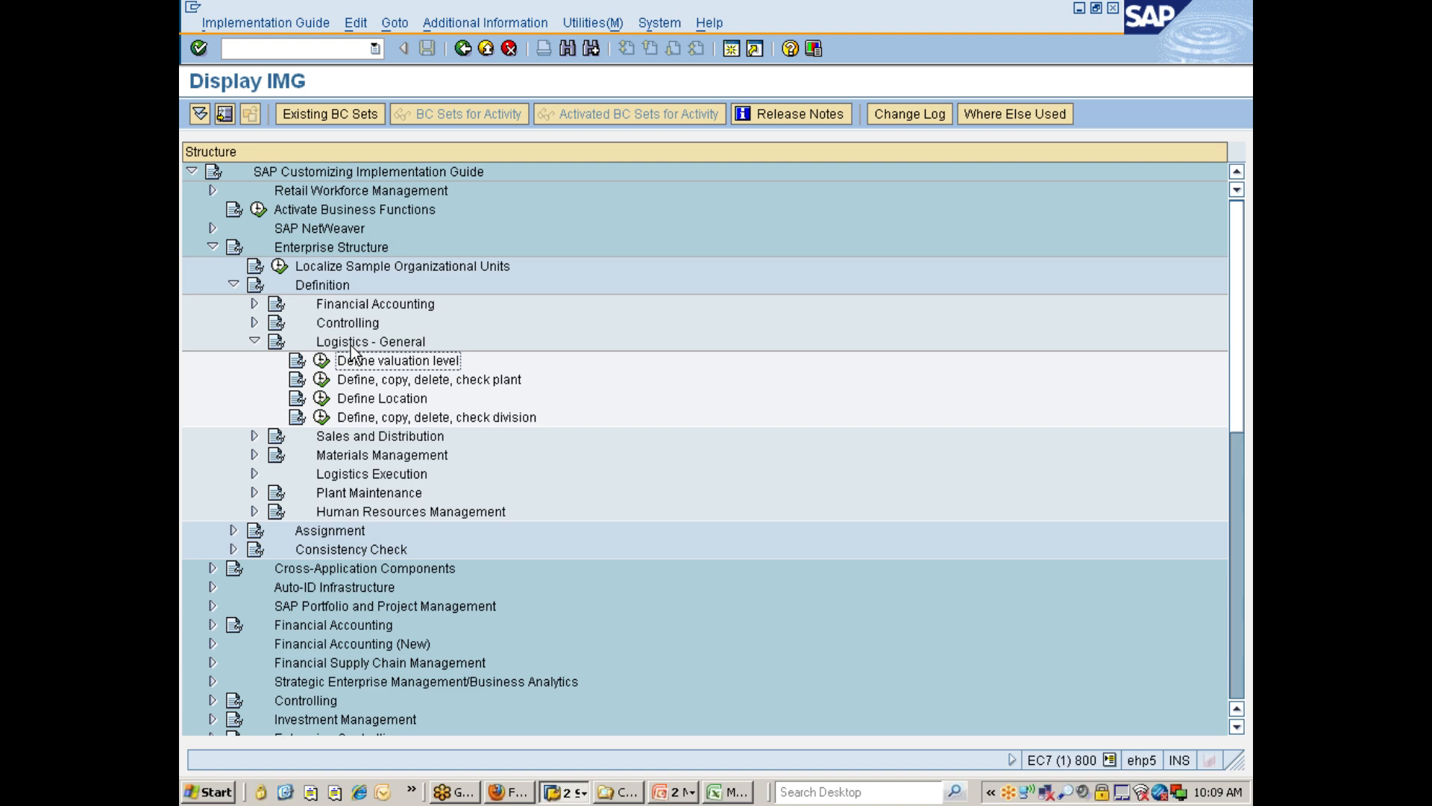
Switch to Excel and note in cell B49: "What is Valuation level? What levels are possible? Plant level valuation is mandatory if........".
{"action": "left_click", "coordinate": [722, 793]}
{"action": "left_click", "coordinate": [314, 590]}
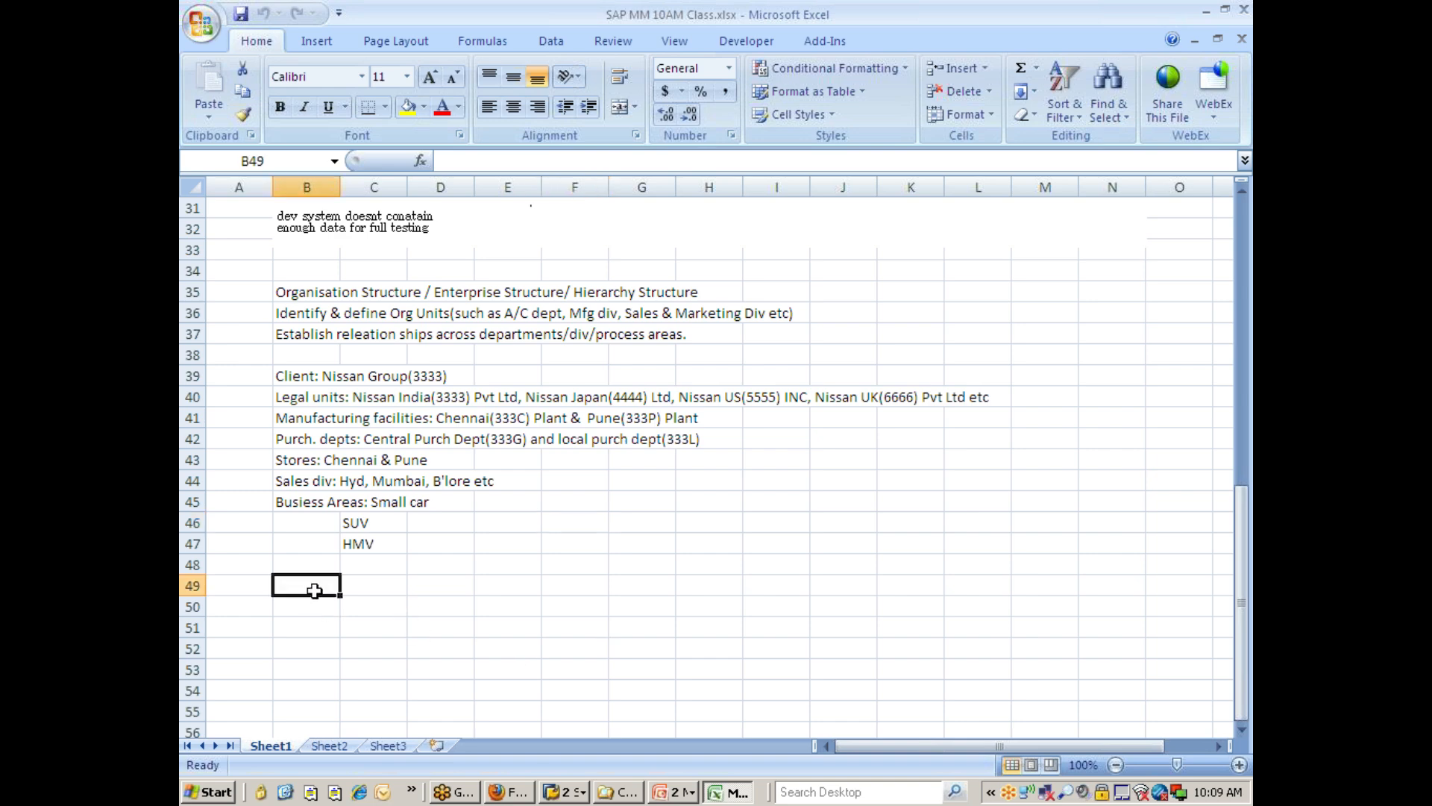
{"action": "type", "text": "What is "}
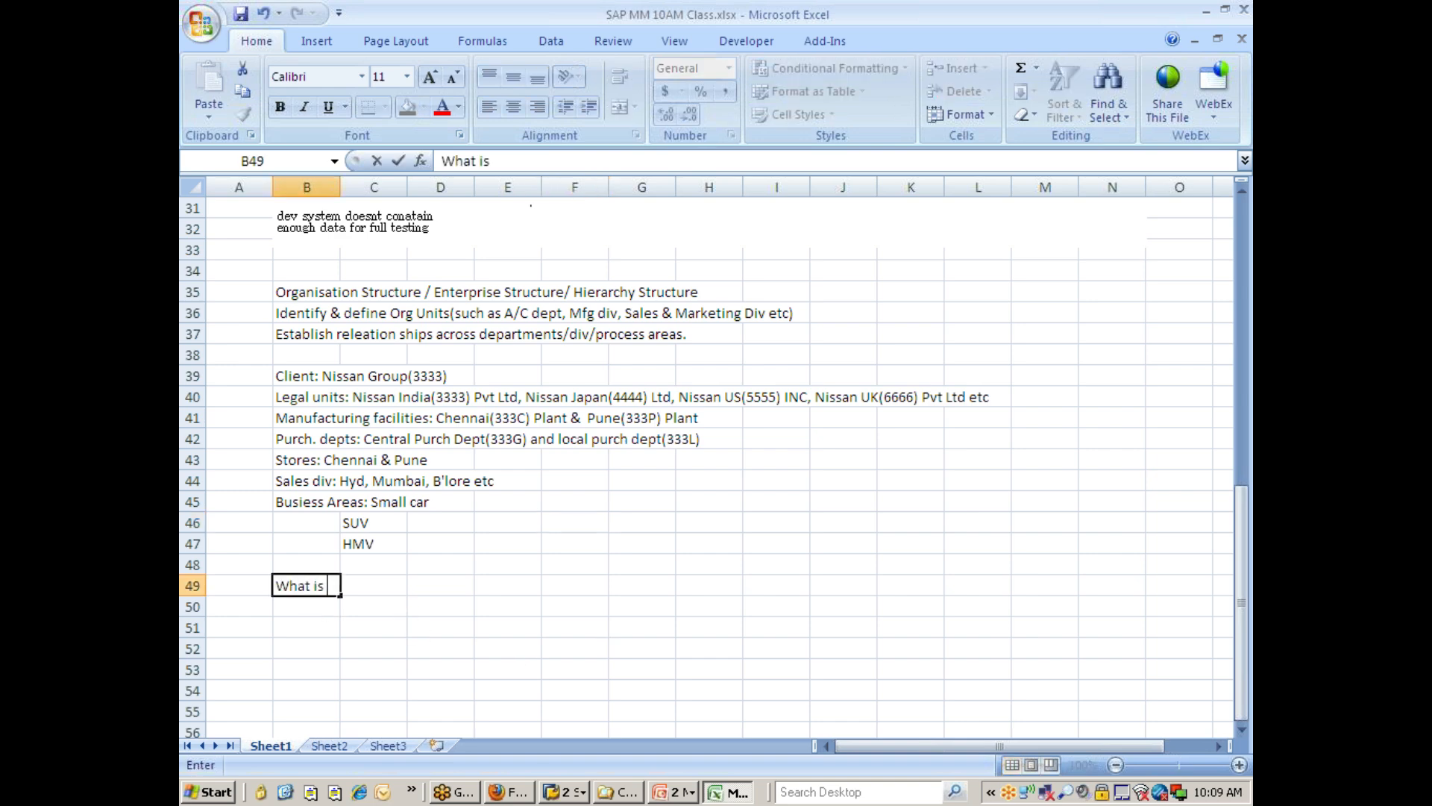
{"action": "type", "text": "Valuatio"}
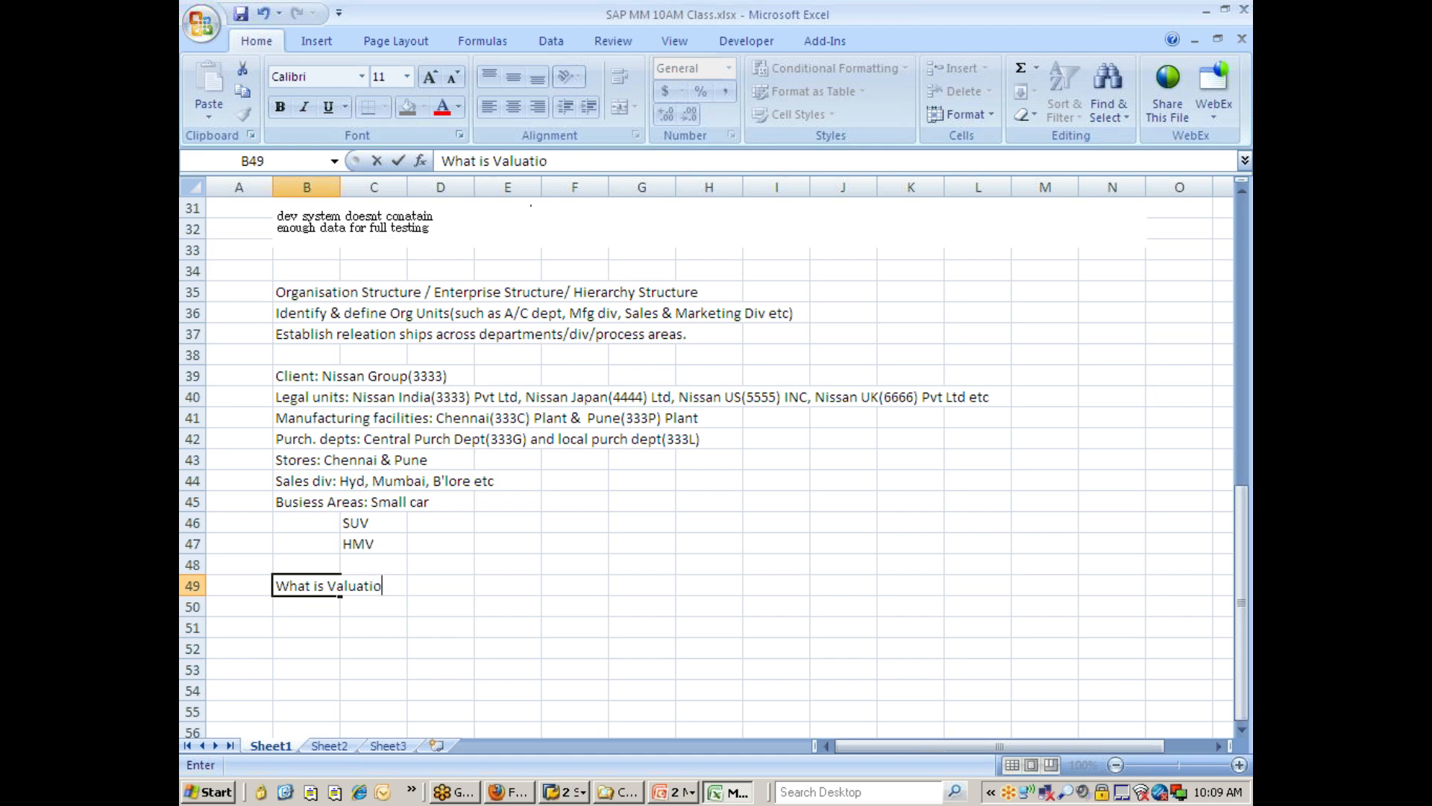
{"action": "type", "text": "n level? What levels are possible"}
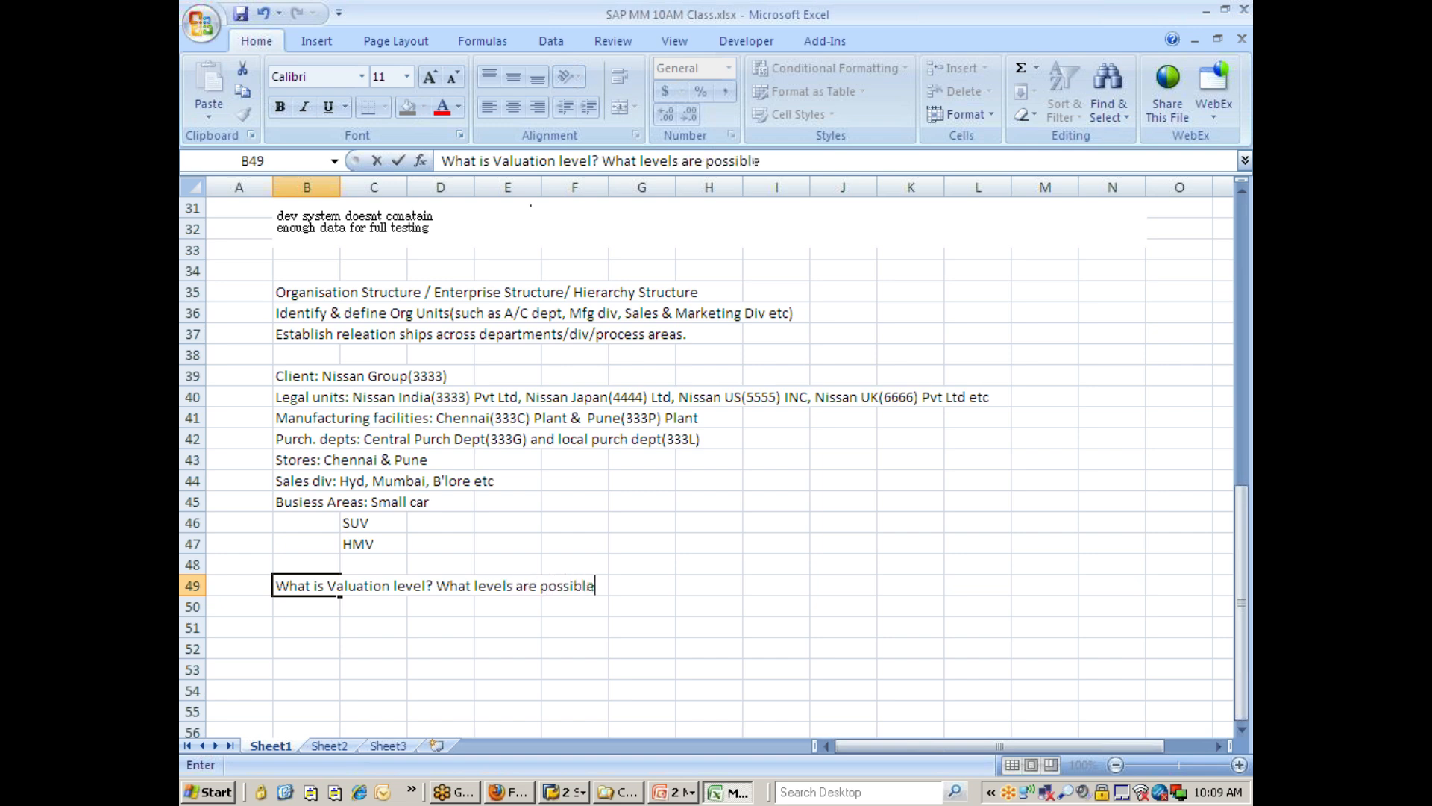
{"action": "type", "text": "? Plant level ve"}
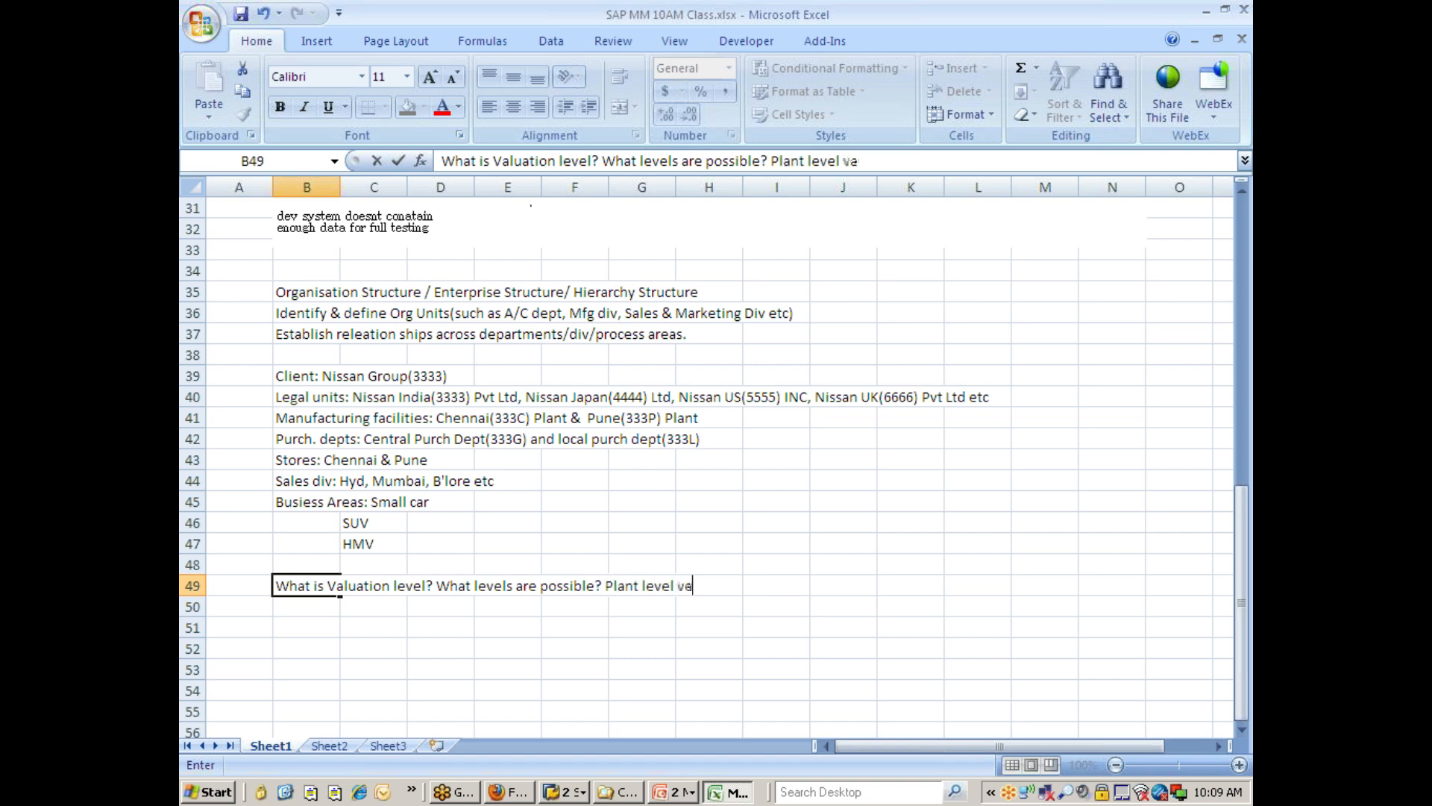
{"action": "type", "text": "la"}
{"action": "type", "text": "uation is man"}
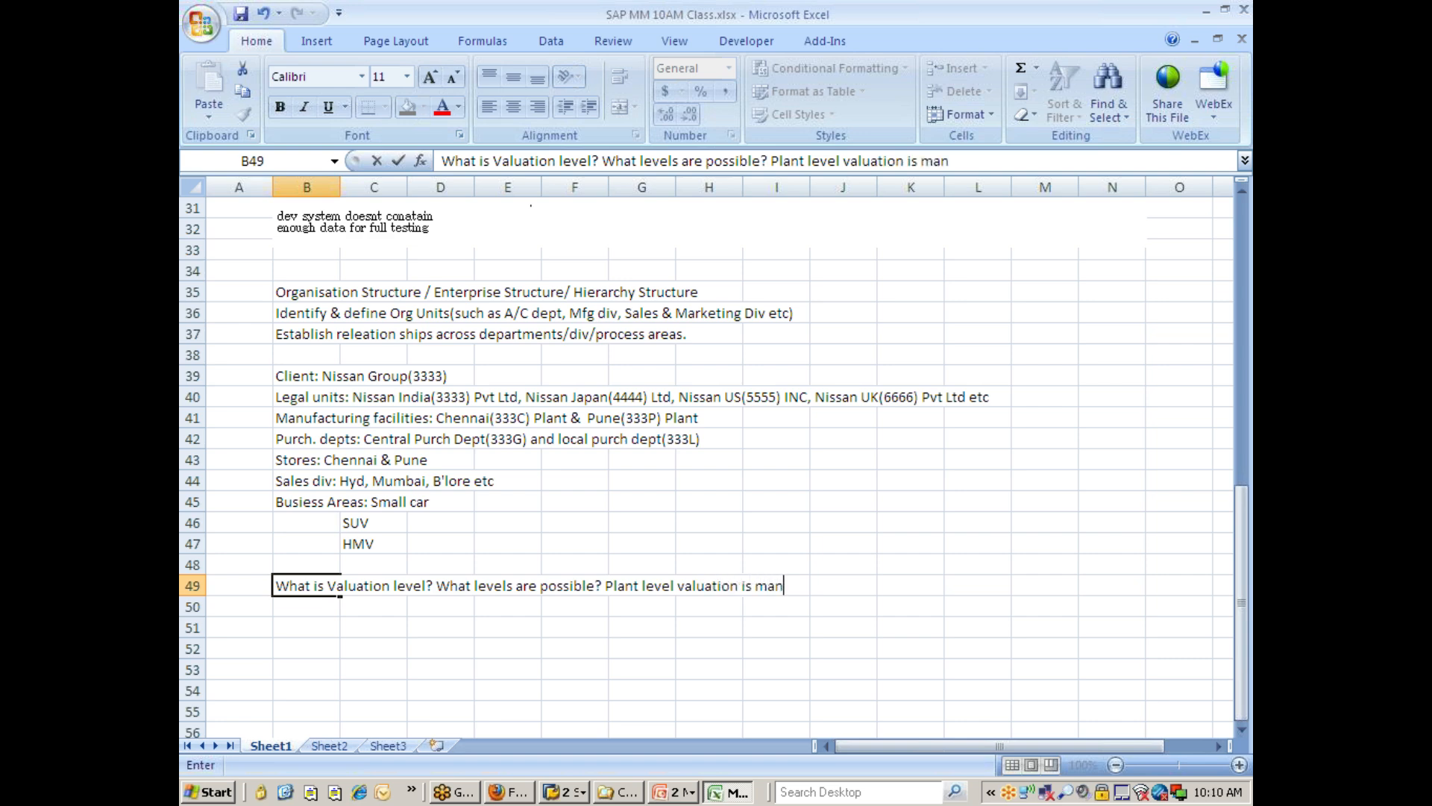
{"action": "type", "text": "datory if........"}
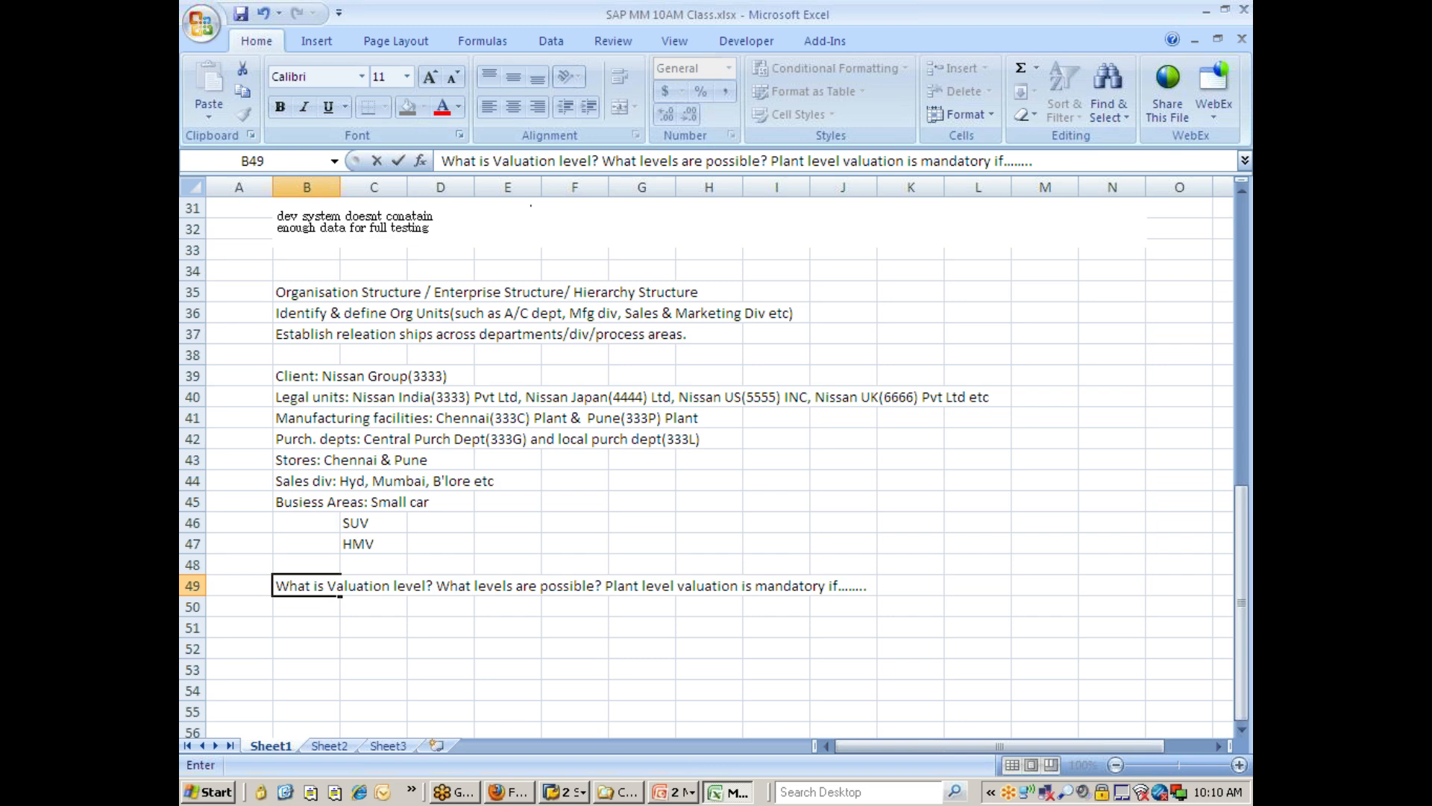
{"action": "key", "text": "Return"}
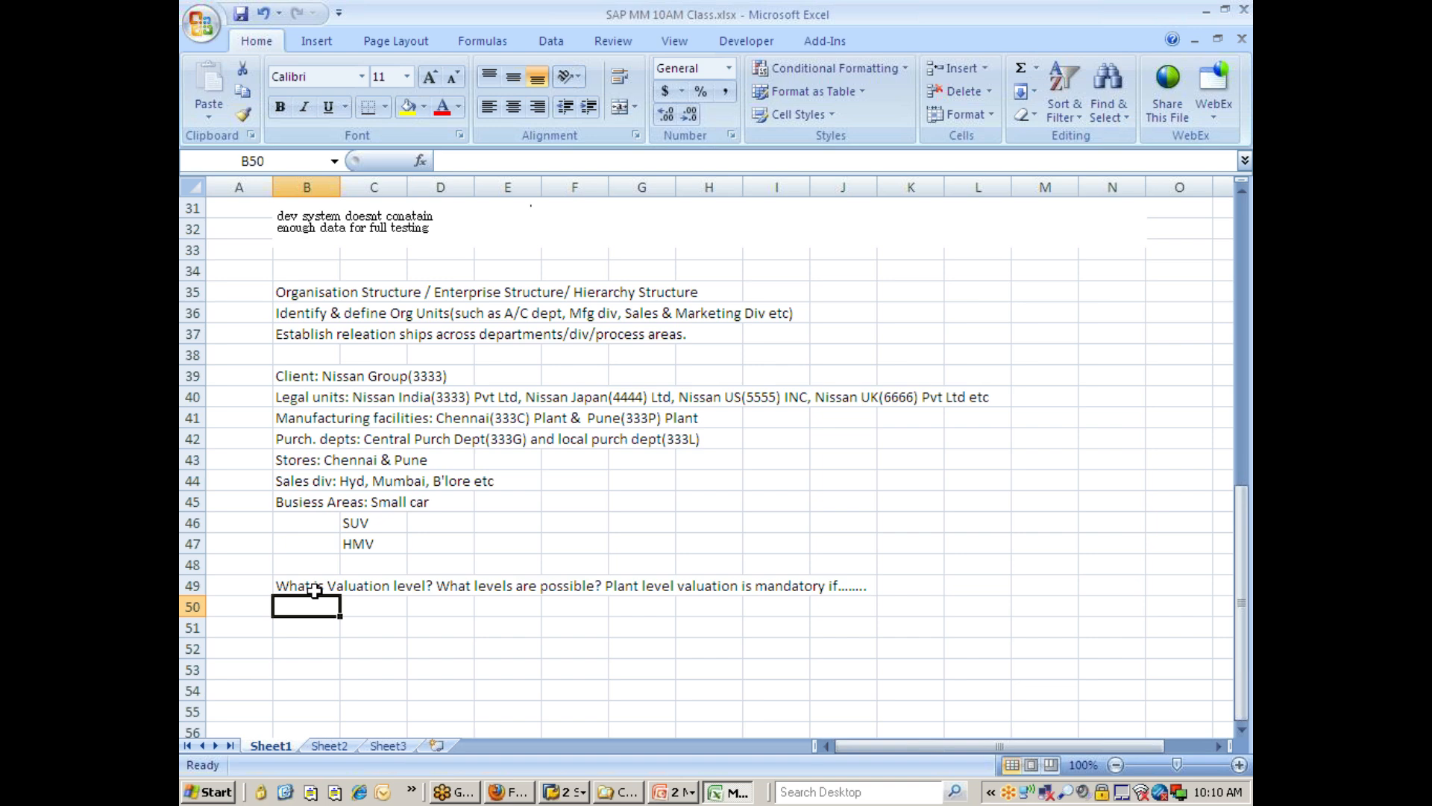
Return to the IMG, open the Define valuation level activity, examine its valuation level options, and go back.
{"action": "key", "text": "alt+Tab"}
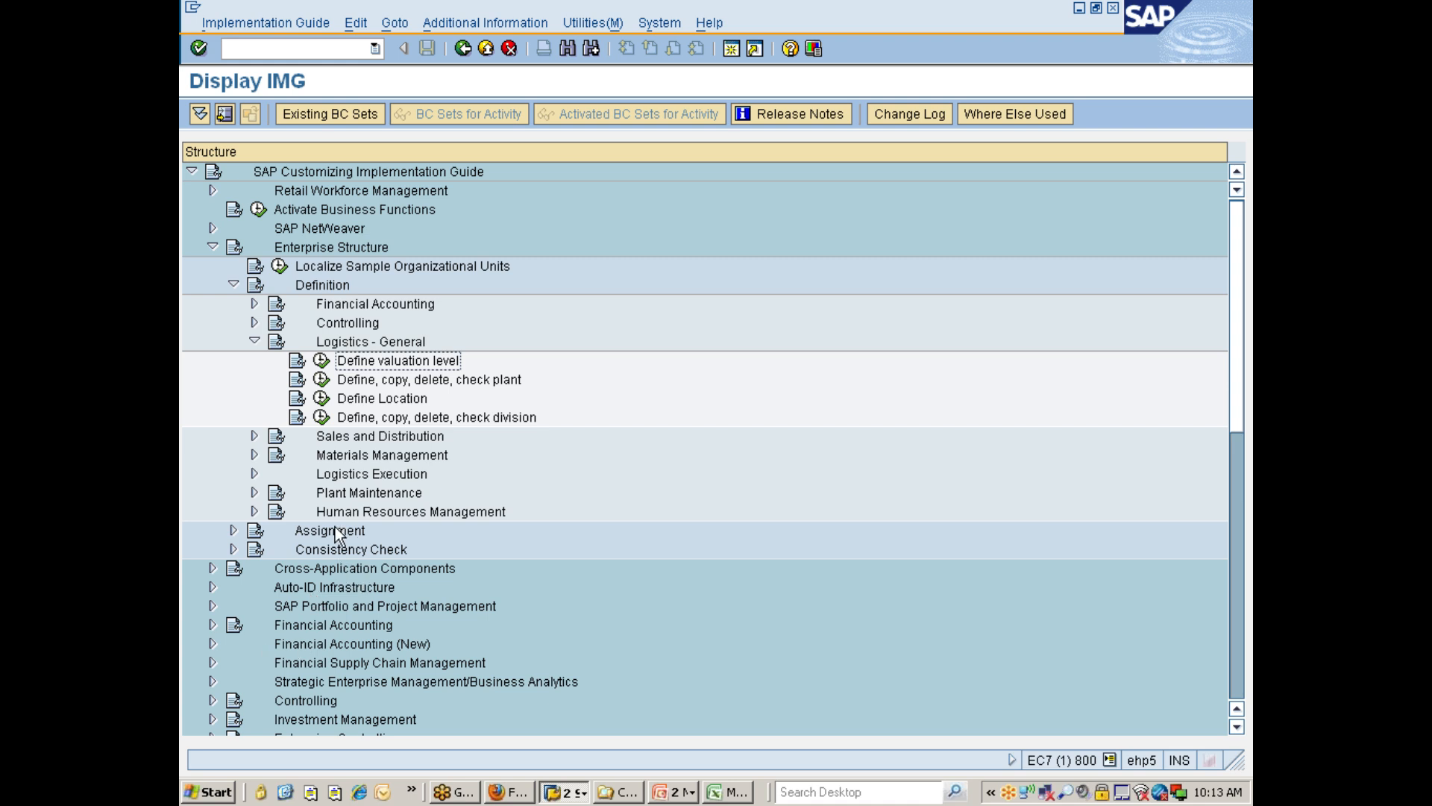
{"action": "left_click", "coordinate": [321, 361]}
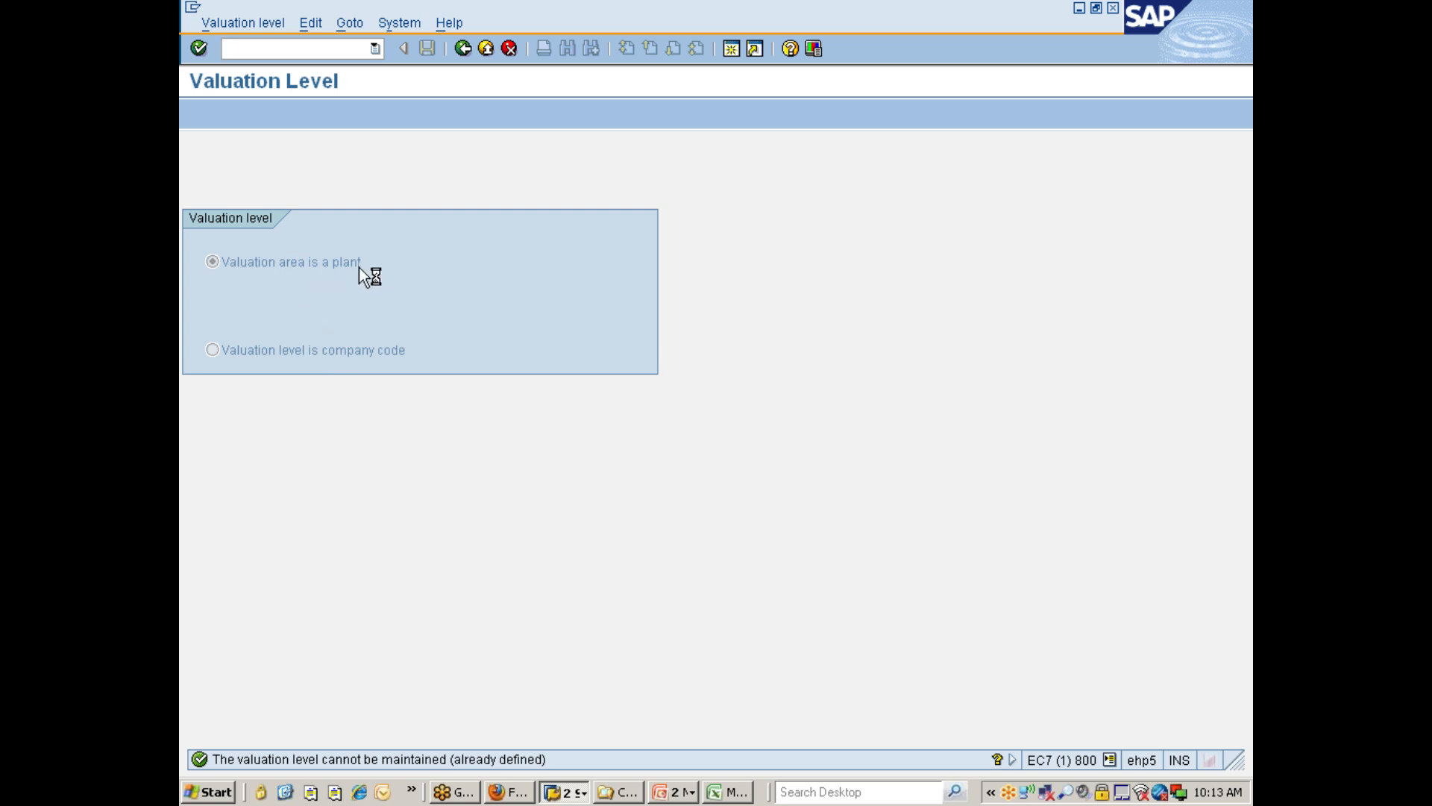
{"action": "left_click", "coordinate": [254, 272]}
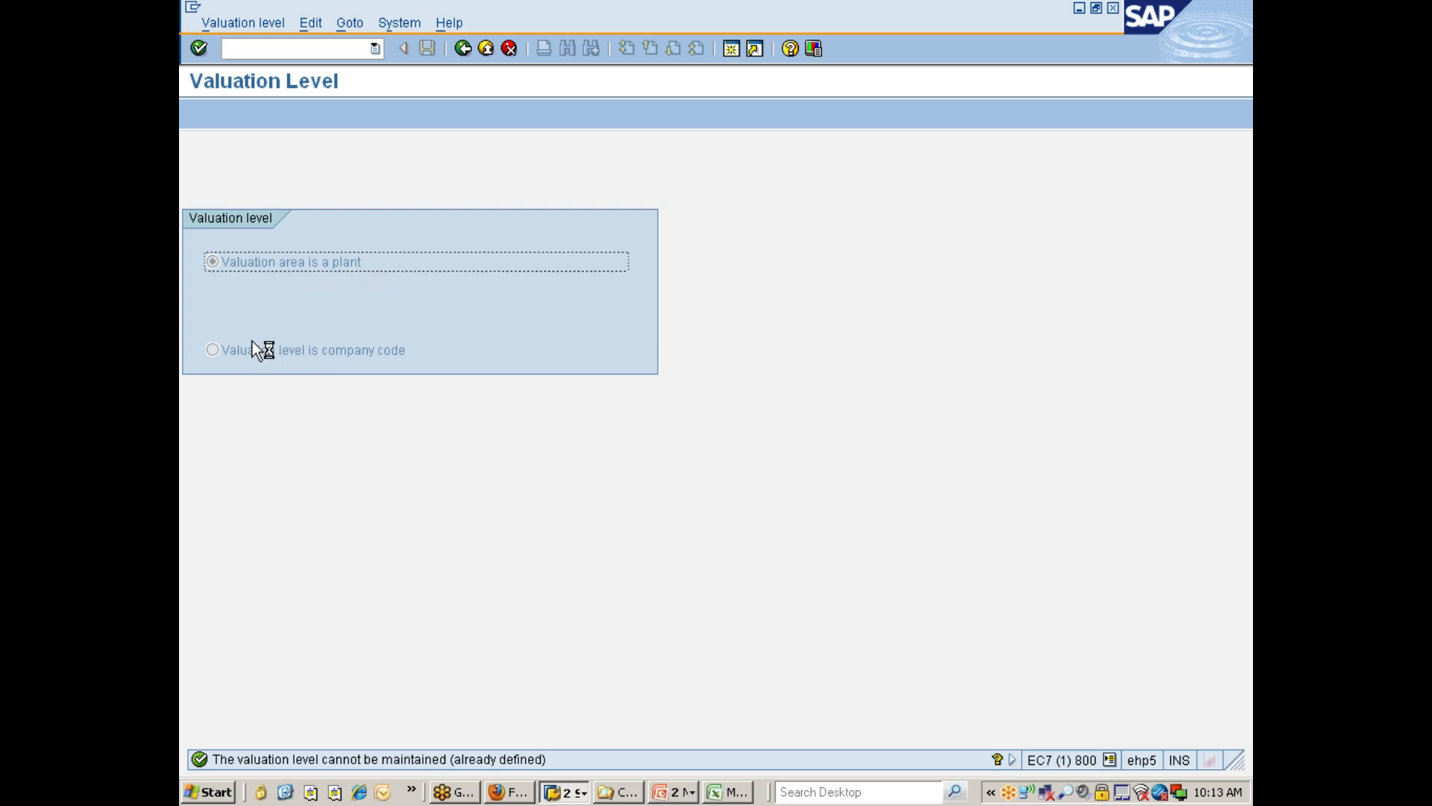
{"action": "left_click", "coordinate": [252, 348]}
{"action": "left_click", "coordinate": [287, 272]}
{"action": "left_click", "coordinate": [276, 355]}
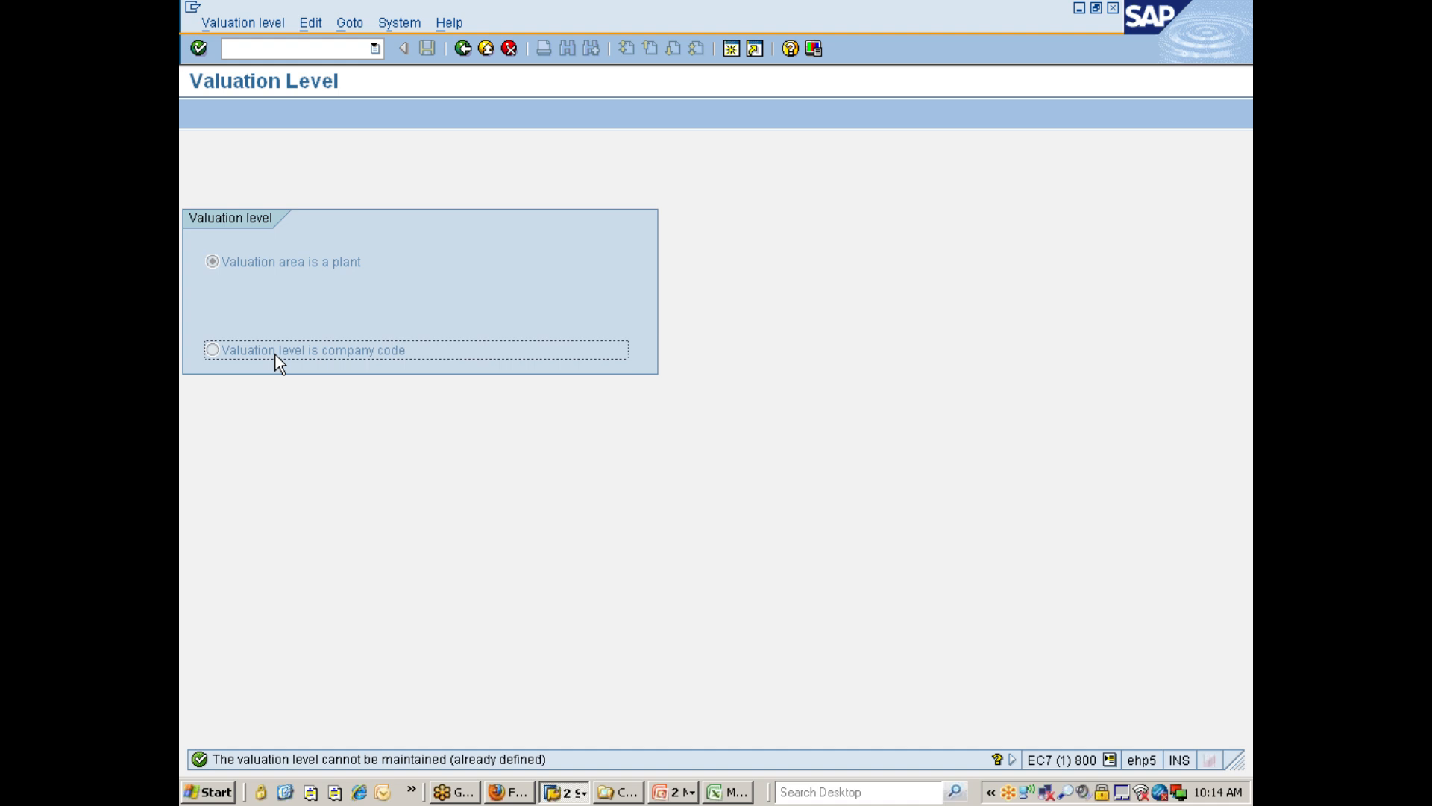
{"action": "left_click", "coordinate": [307, 265]}
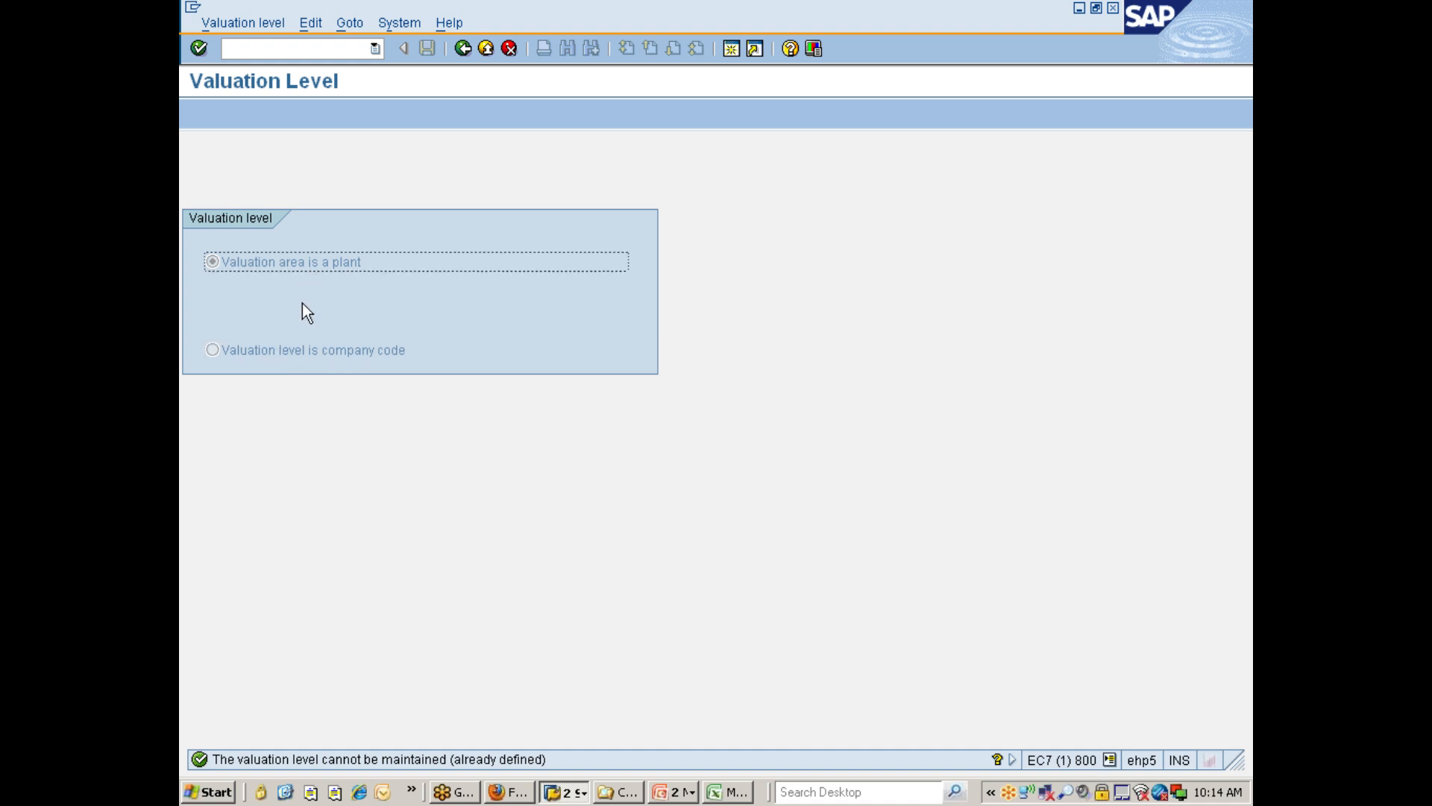
{"action": "left_click", "coordinate": [462, 50]}
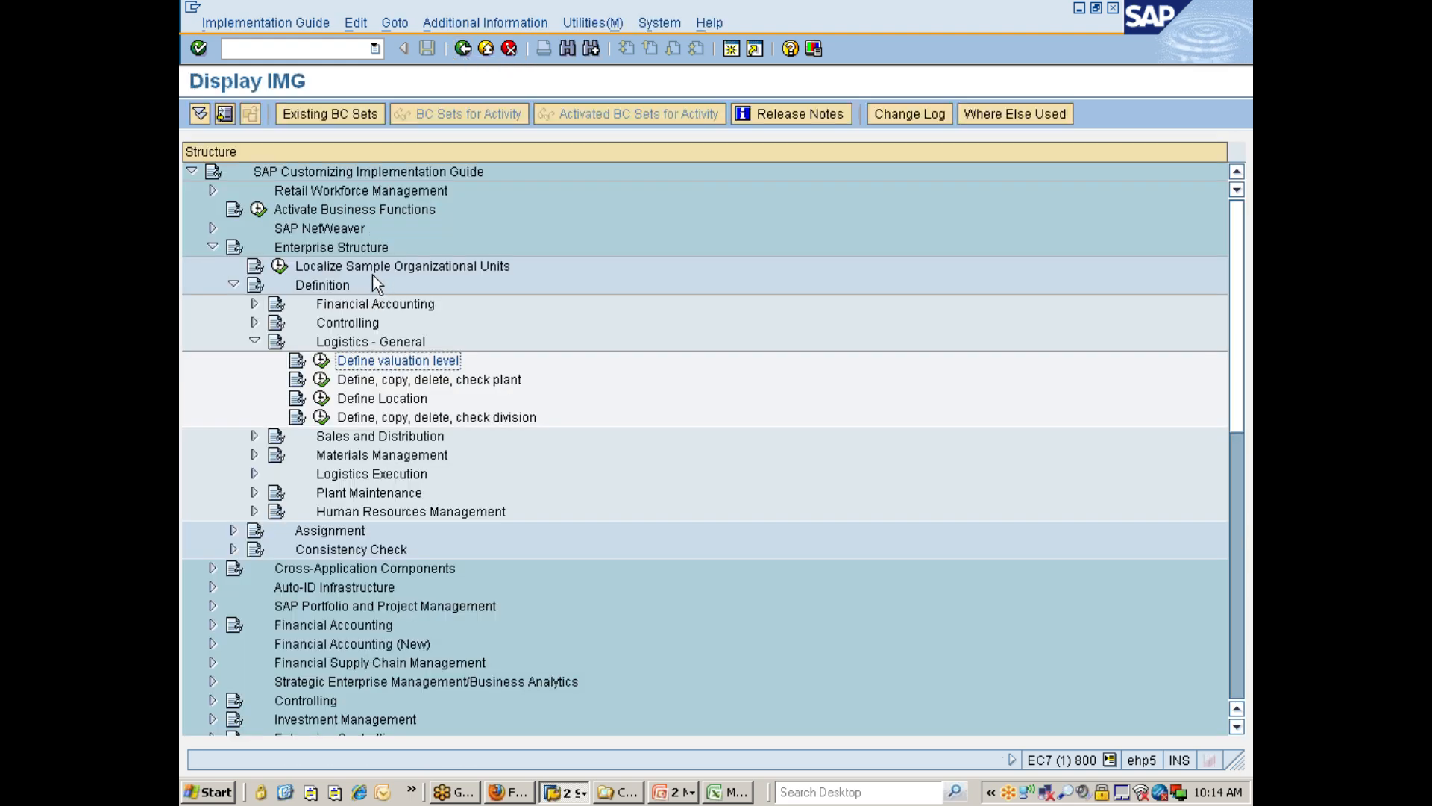
Open the Copy, delete, check plant activity under Define, copy, delete, check plant and start copying a plant organizational object.
{"action": "left_click", "coordinate": [381, 382]}
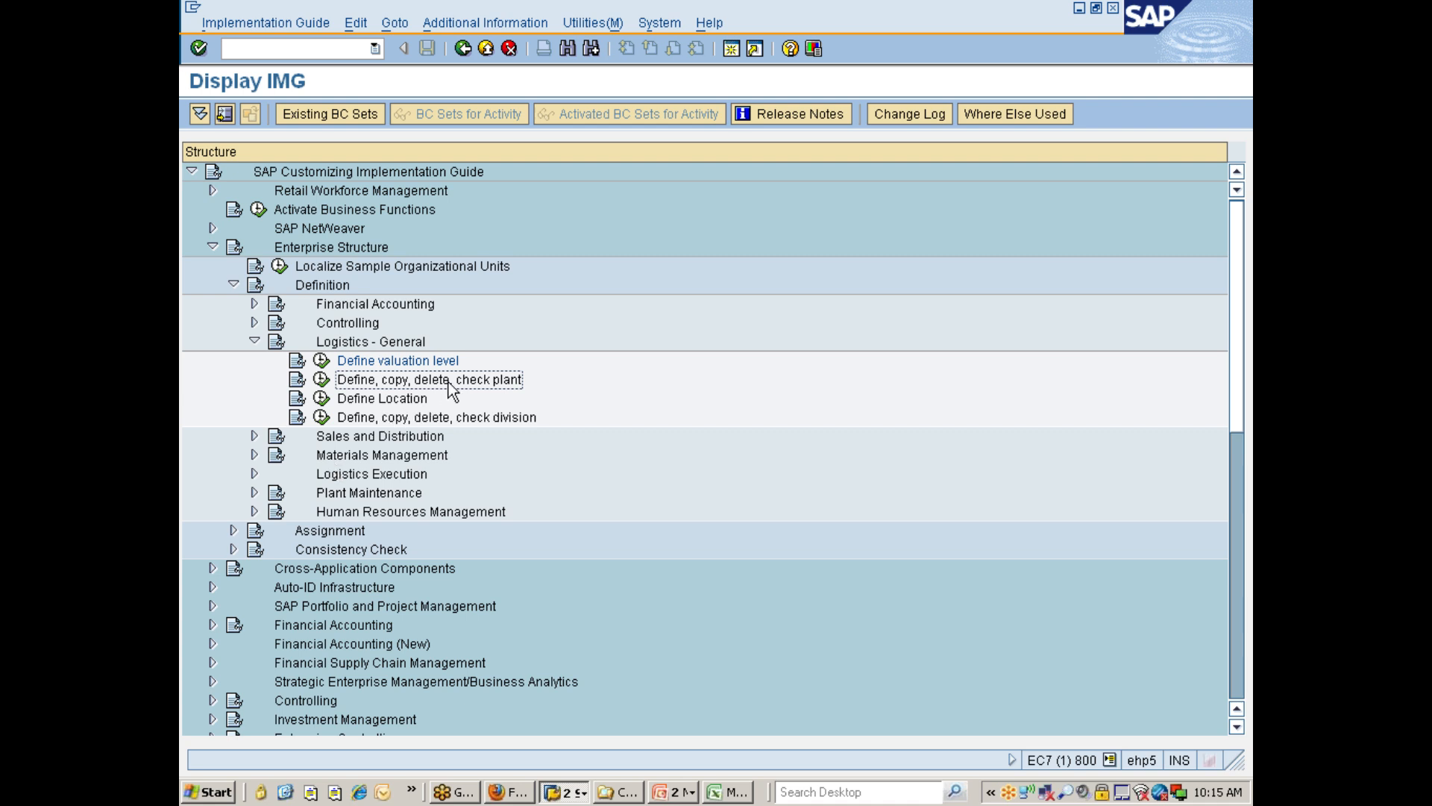
{"action": "left_click", "coordinate": [322, 381]}
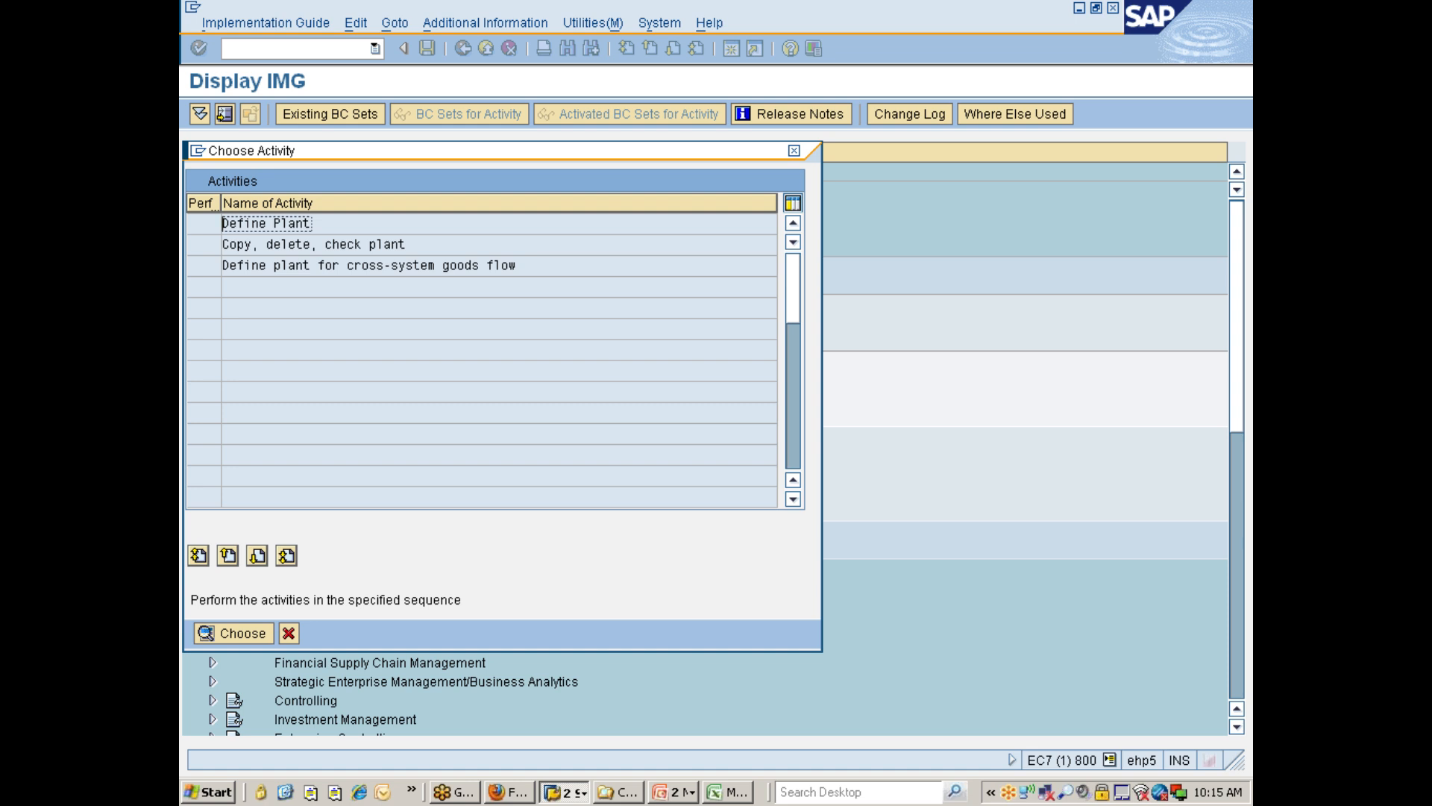
{"action": "double_click", "coordinate": [245, 243]}
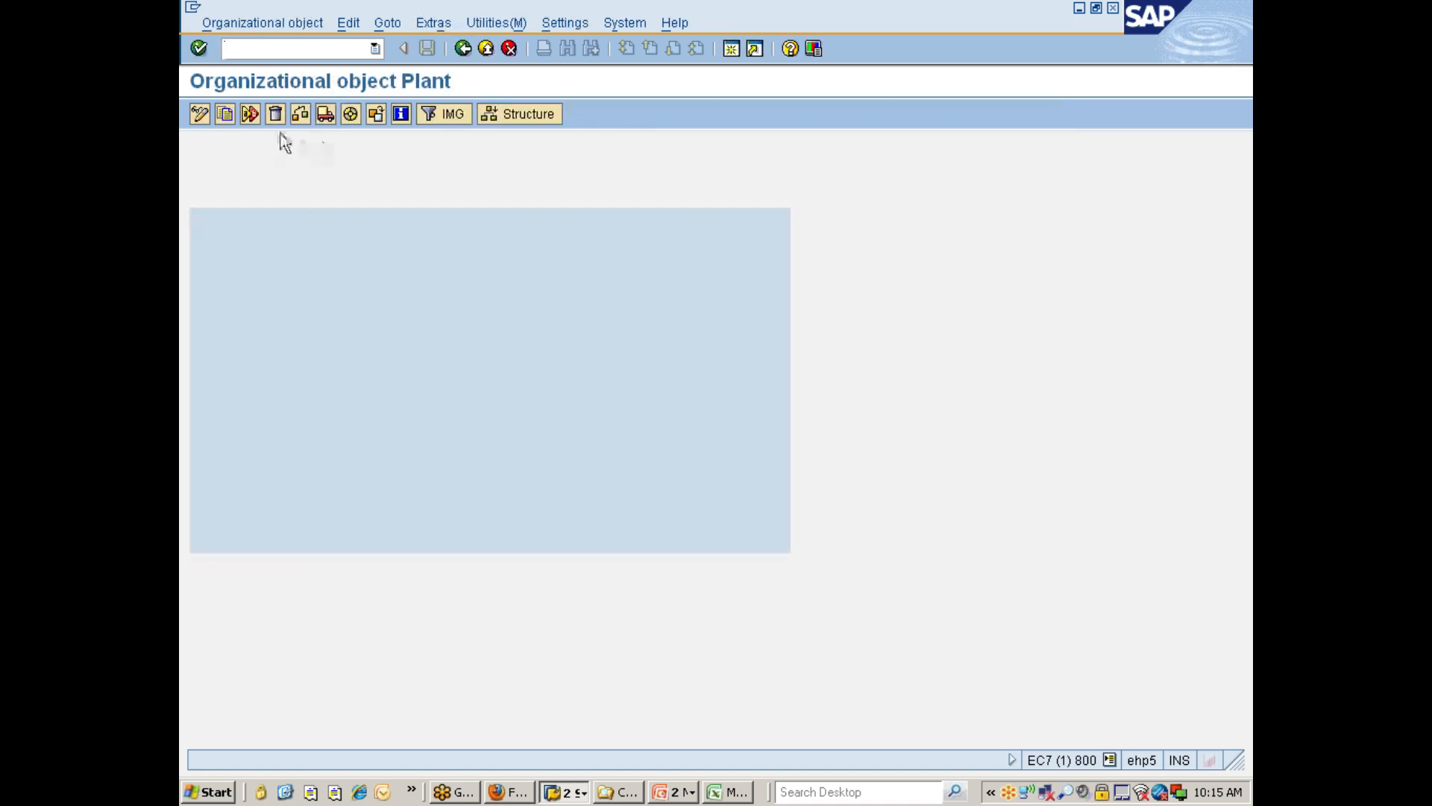
{"action": "left_click", "coordinate": [230, 115]}
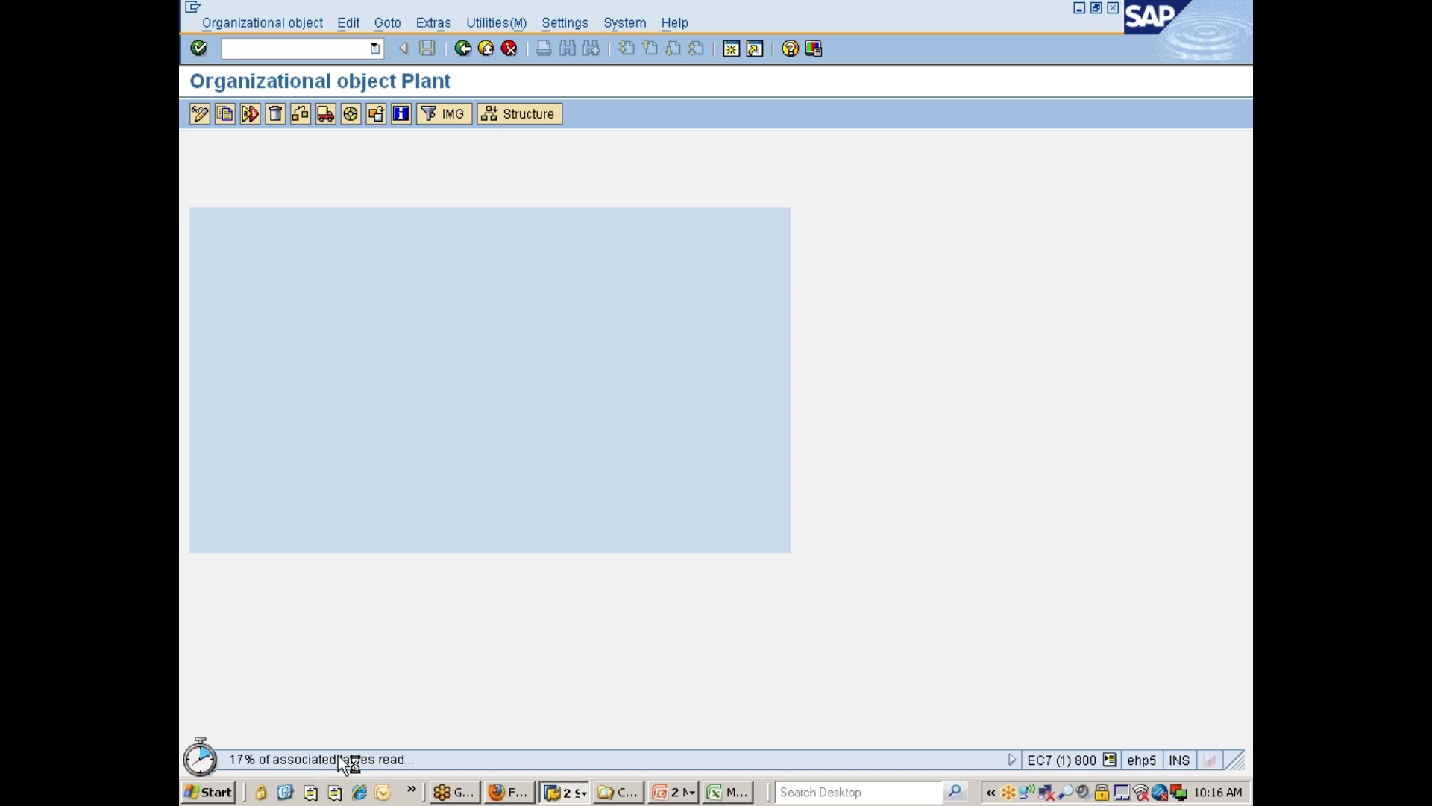
Switch to Firefox, return to My Files in MediaFire, sign out of the account and close the browser.
{"action": "left_click", "coordinate": [509, 792]}
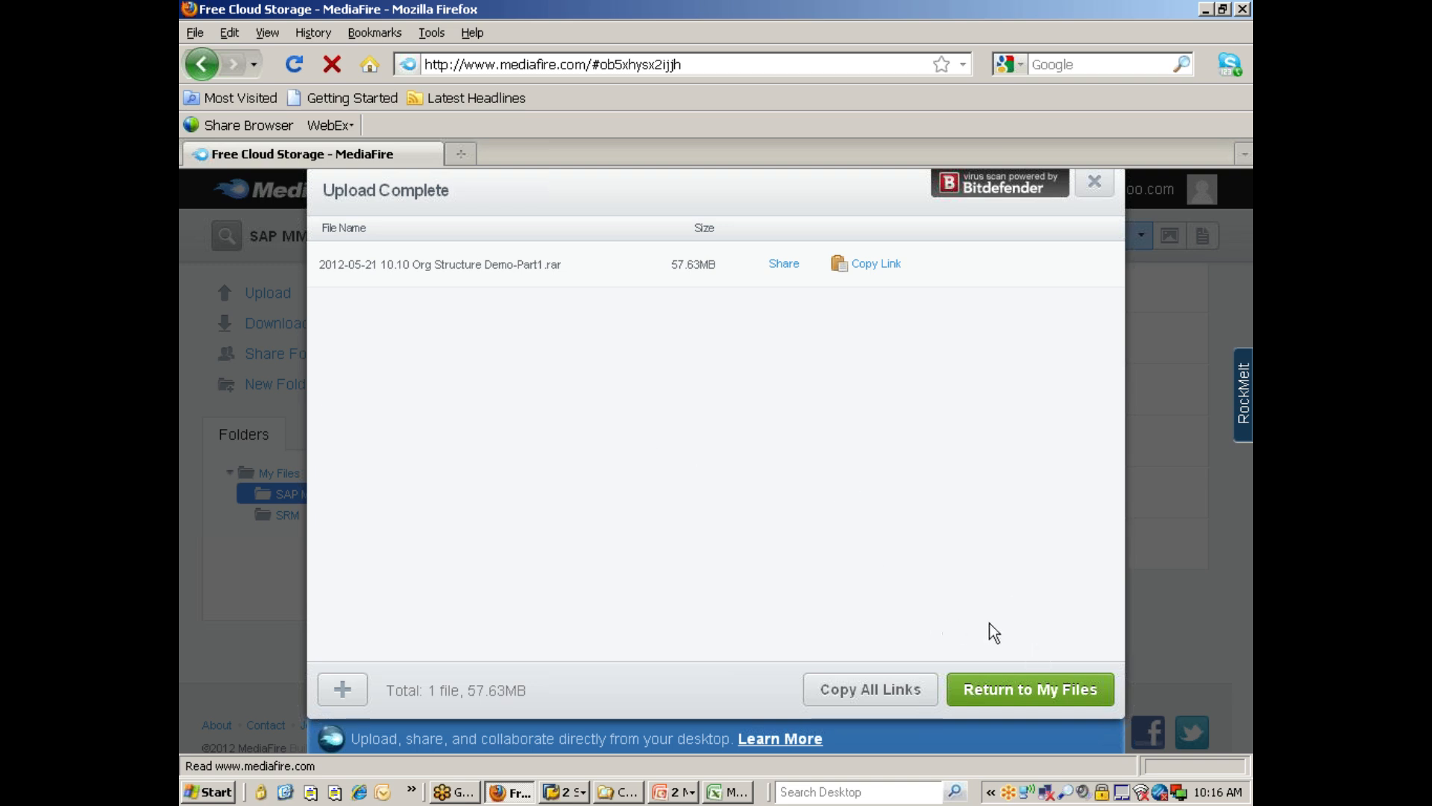
{"action": "left_click", "coordinate": [1028, 690]}
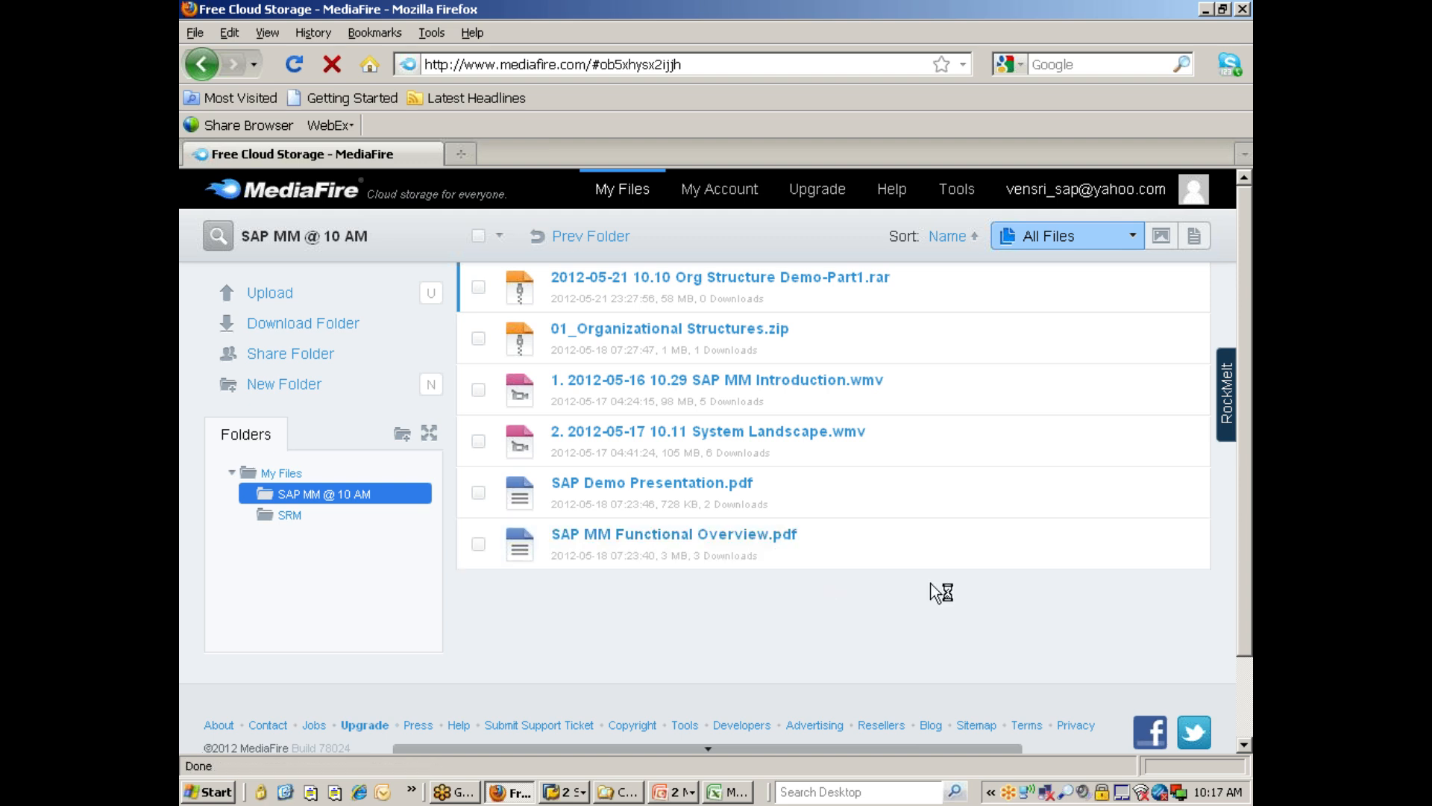
{"action": "left_click", "coordinate": [1193, 189]}
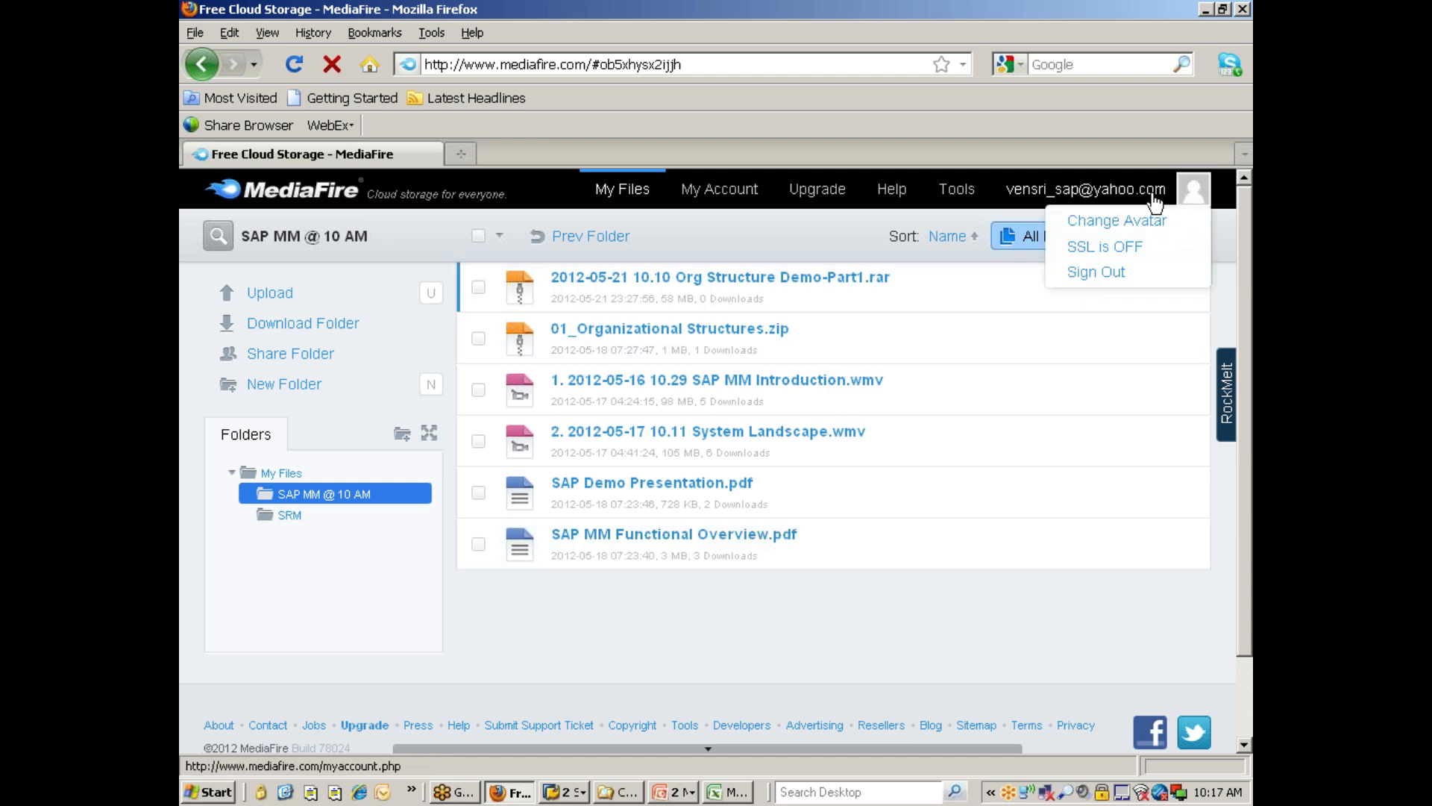
{"action": "left_click", "coordinate": [1083, 276]}
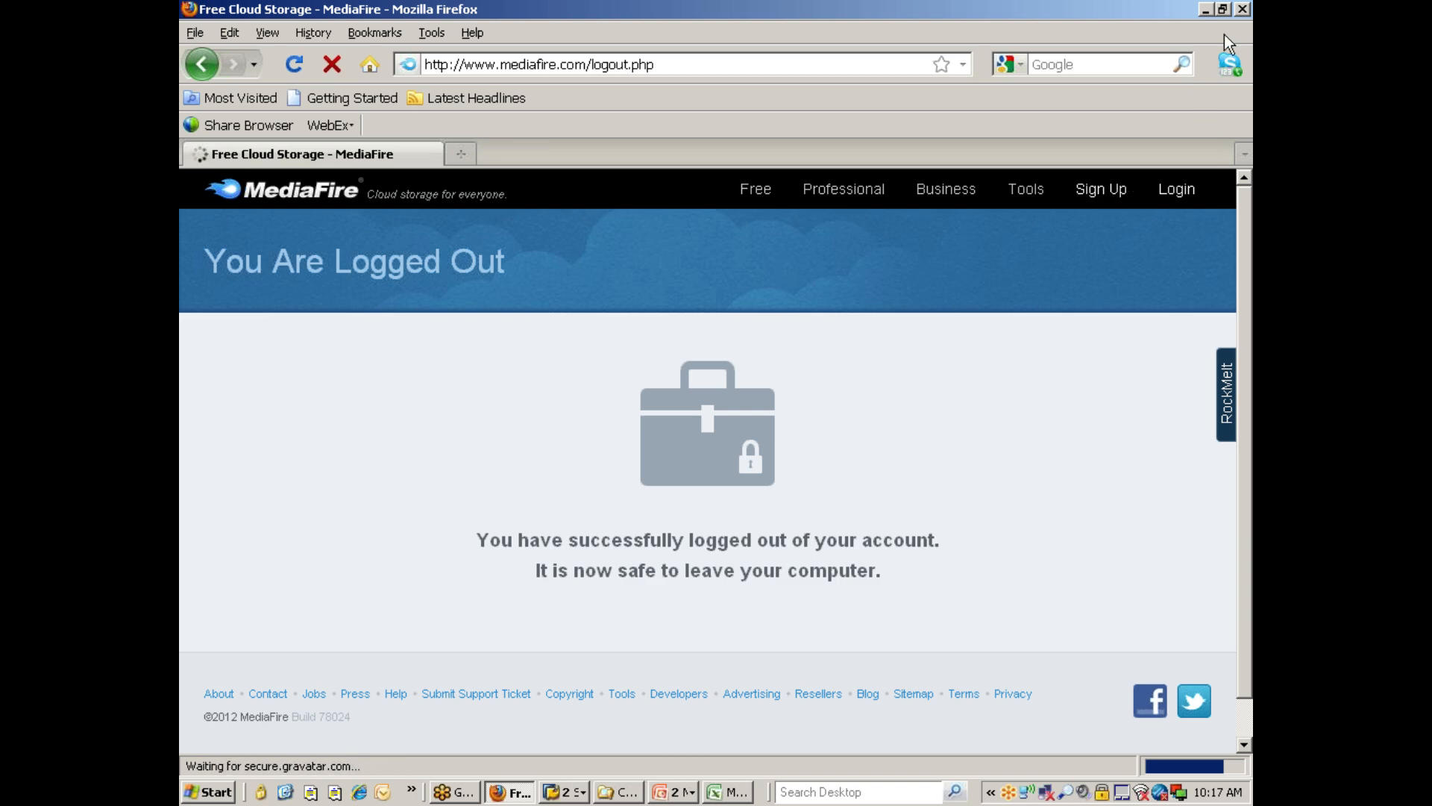
{"action": "left_click", "coordinate": [1243, 10]}
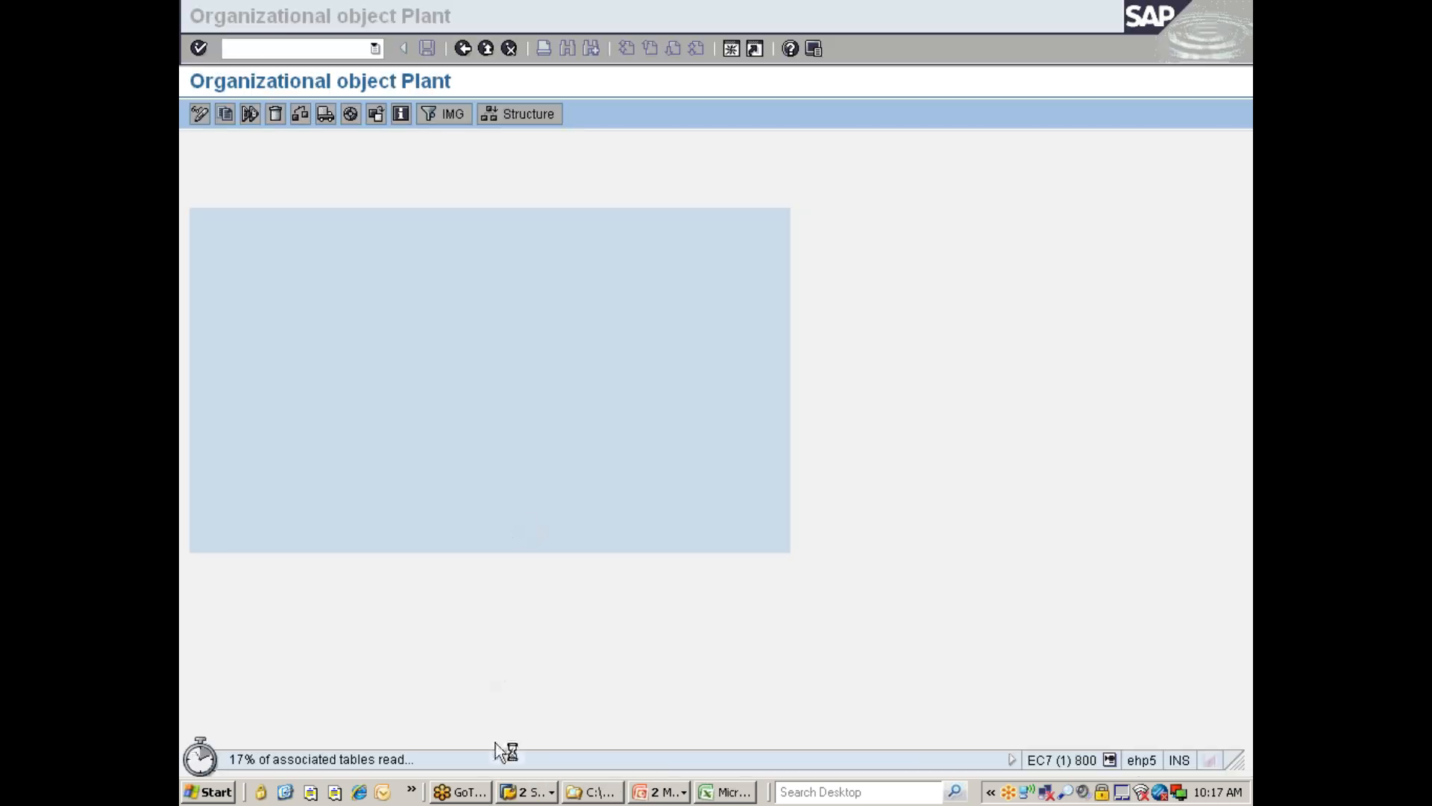
Return to SAP and check the Mute all setting in the system Volume Control, then close it.
{"action": "left_click", "coordinate": [529, 792]}
{"action": "left_click", "coordinate": [543, 746]}
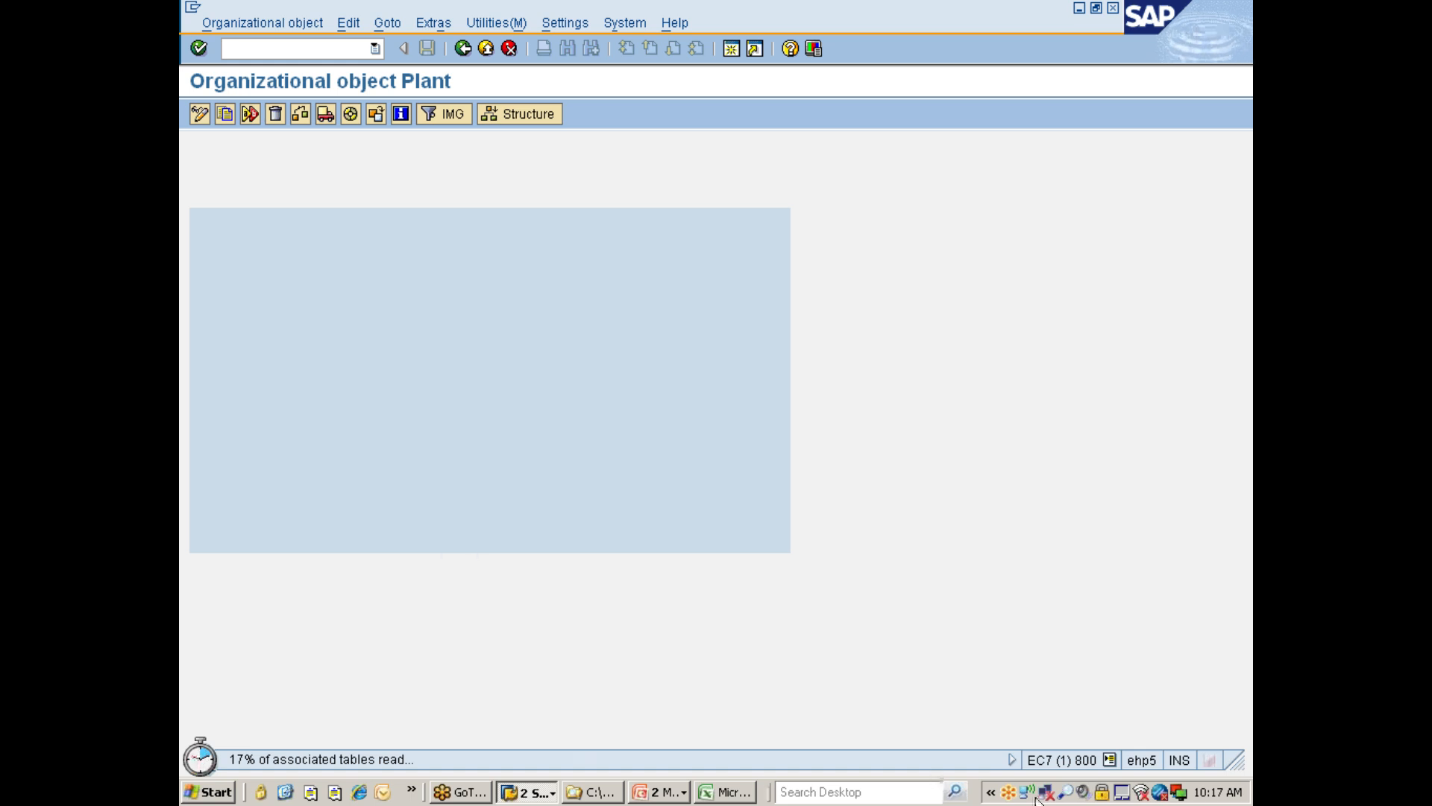
{"action": "left_click", "coordinate": [1080, 791]}
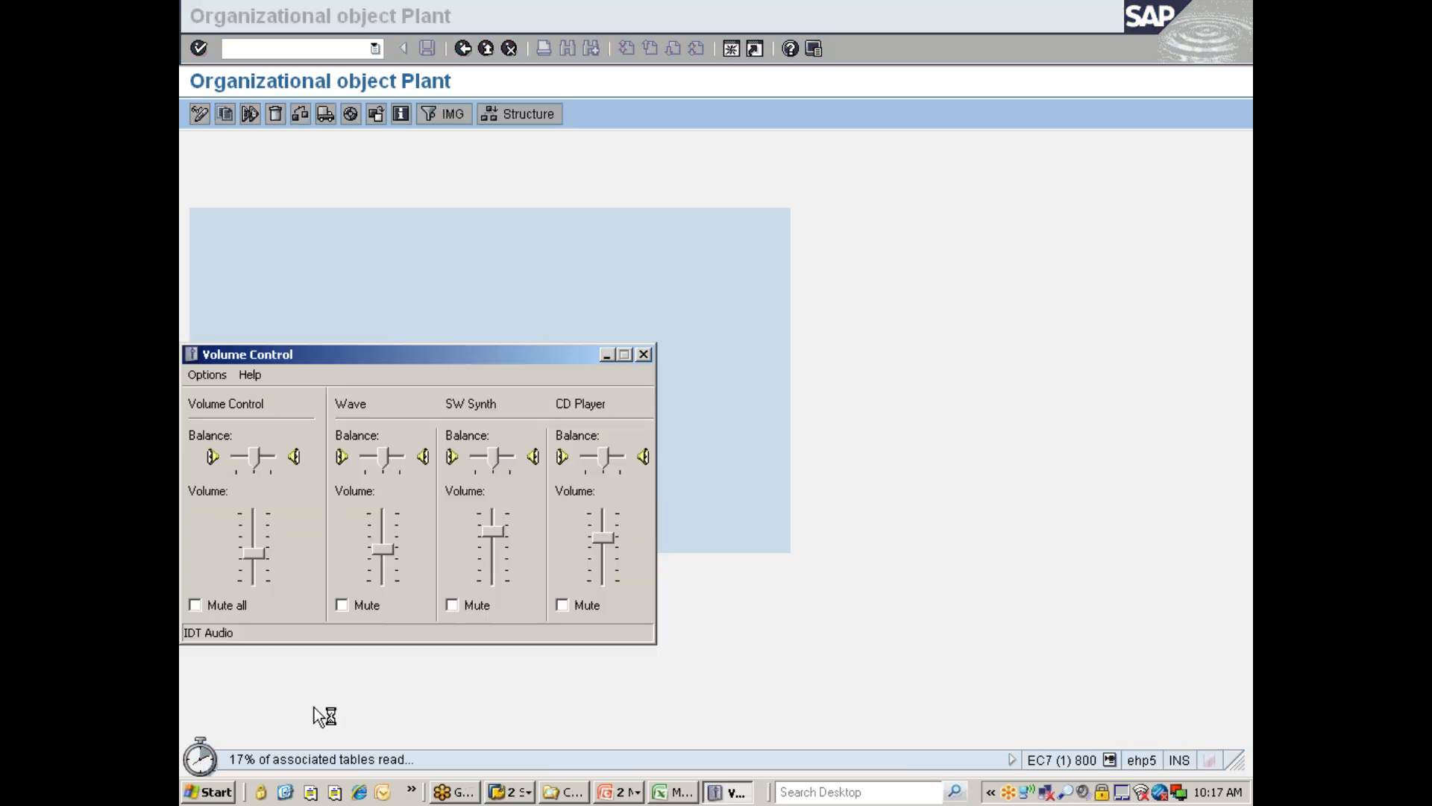
{"action": "left_click", "coordinate": [212, 607]}
{"action": "left_click", "coordinate": [640, 356]}
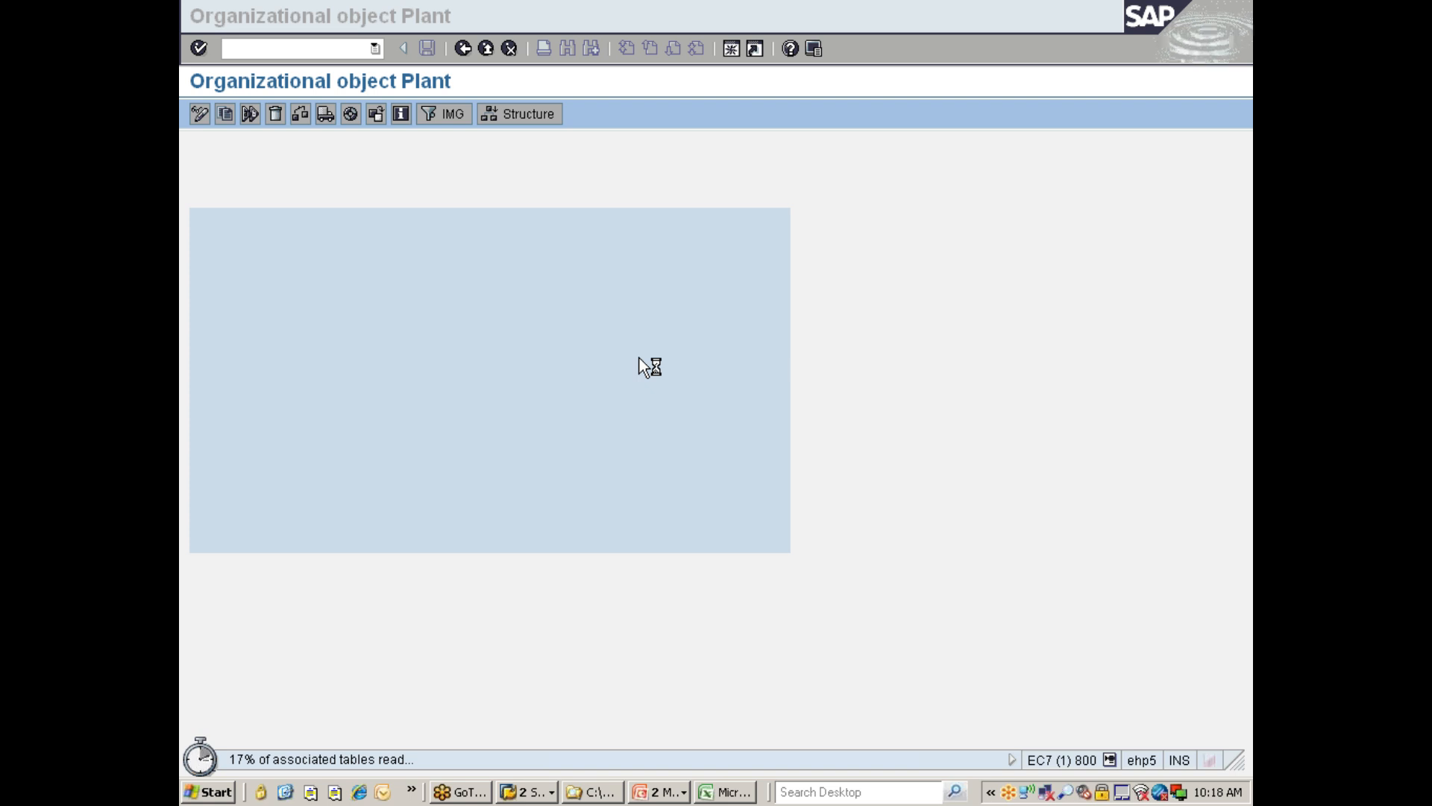
{"action": "double_click", "coordinate": [1088, 795]}
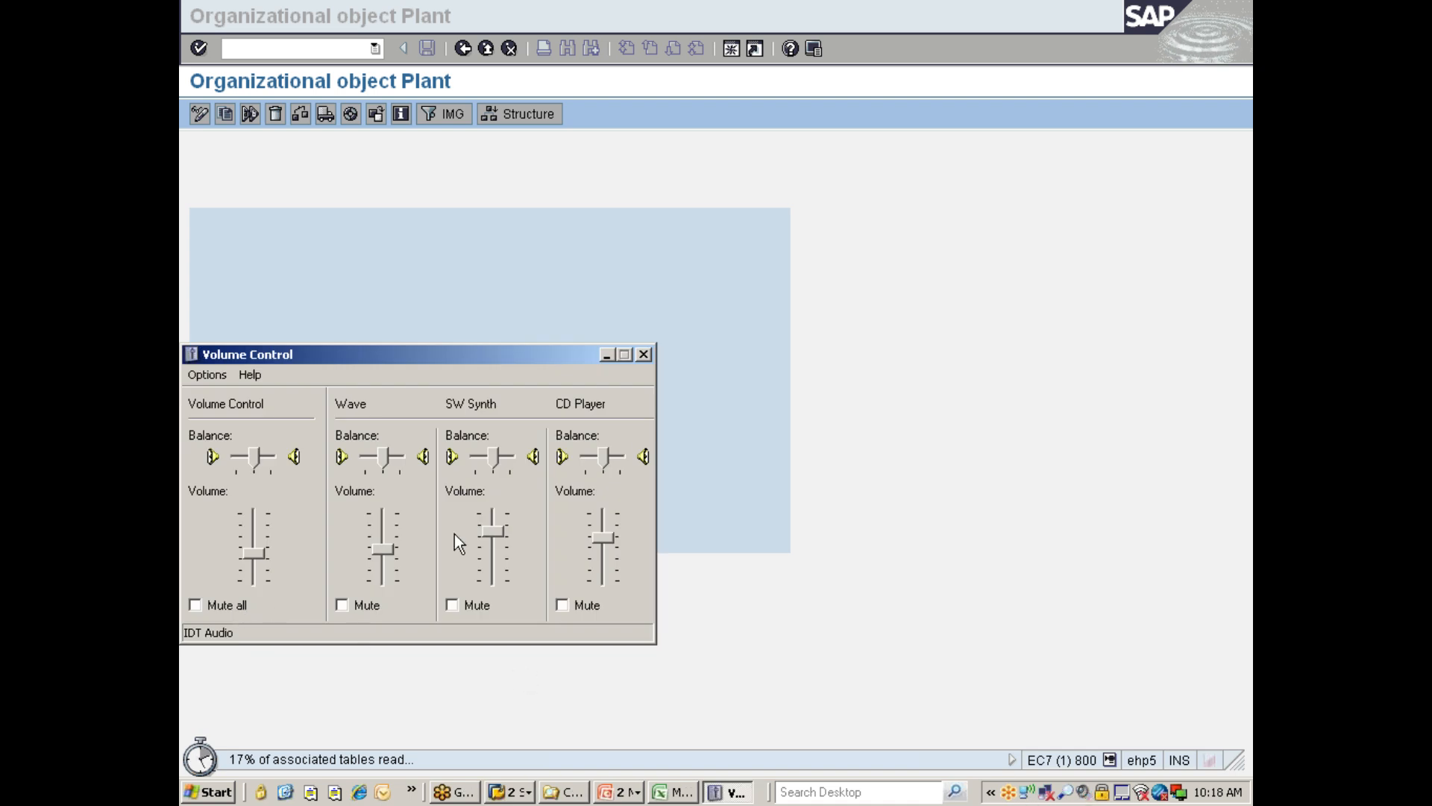
{"action": "left_click", "coordinate": [643, 354]}
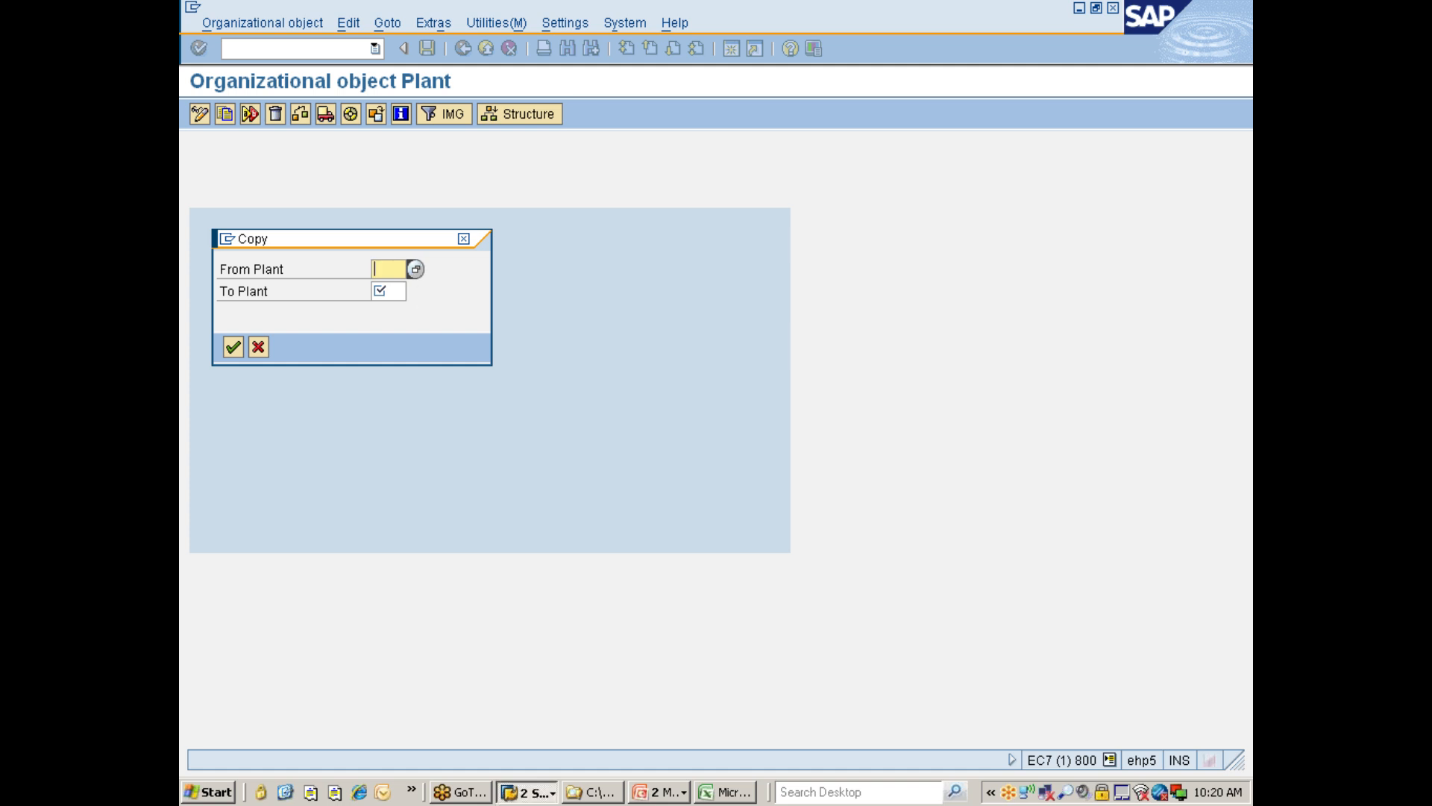
Enter 0001 as the From Plant in the Copy dialog, then create a new SAP session.
{"action": "type", "text": "0001"}
{"action": "left_click", "coordinate": [387, 291]}
{"action": "left_click", "coordinate": [225, 240]}
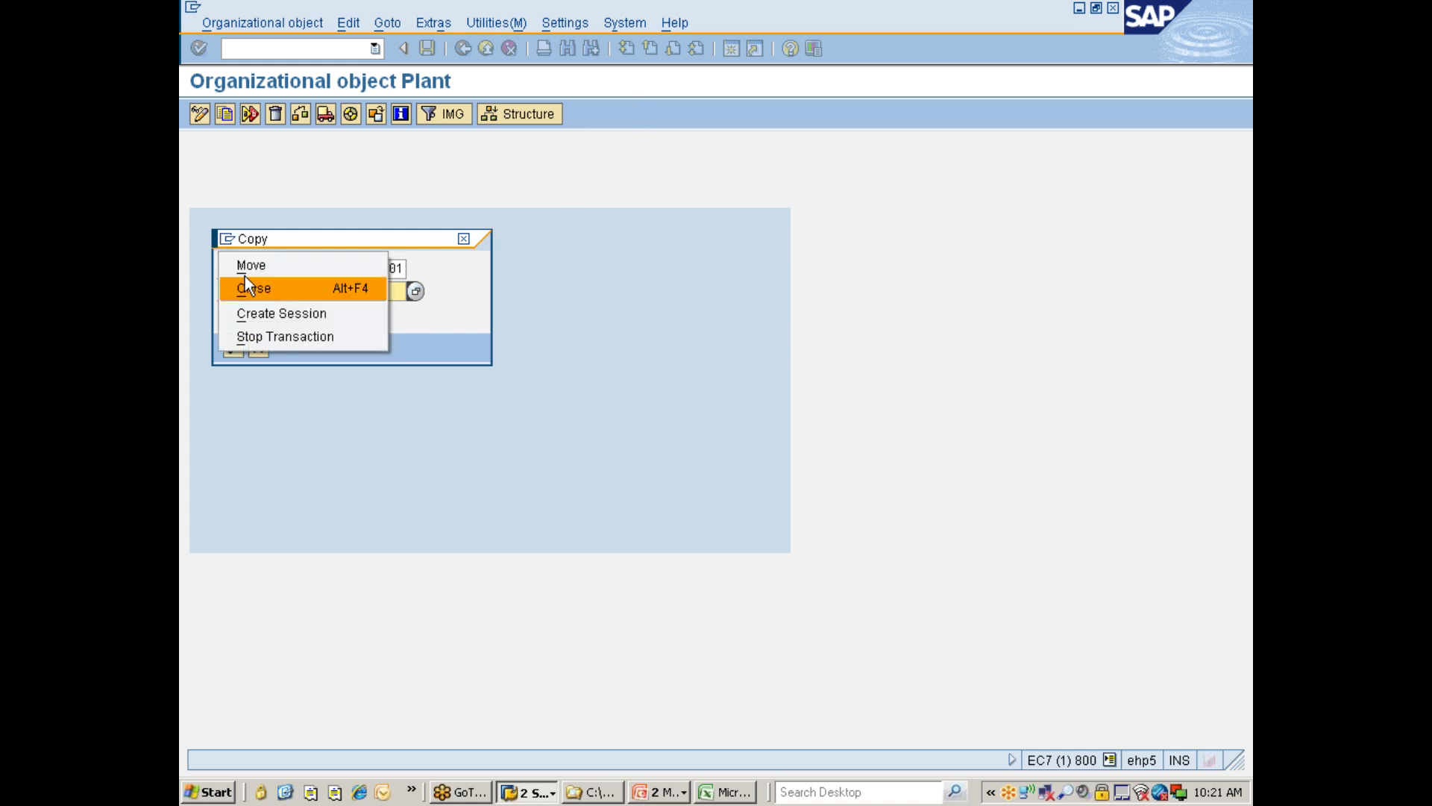
{"action": "left_click", "coordinate": [285, 313]}
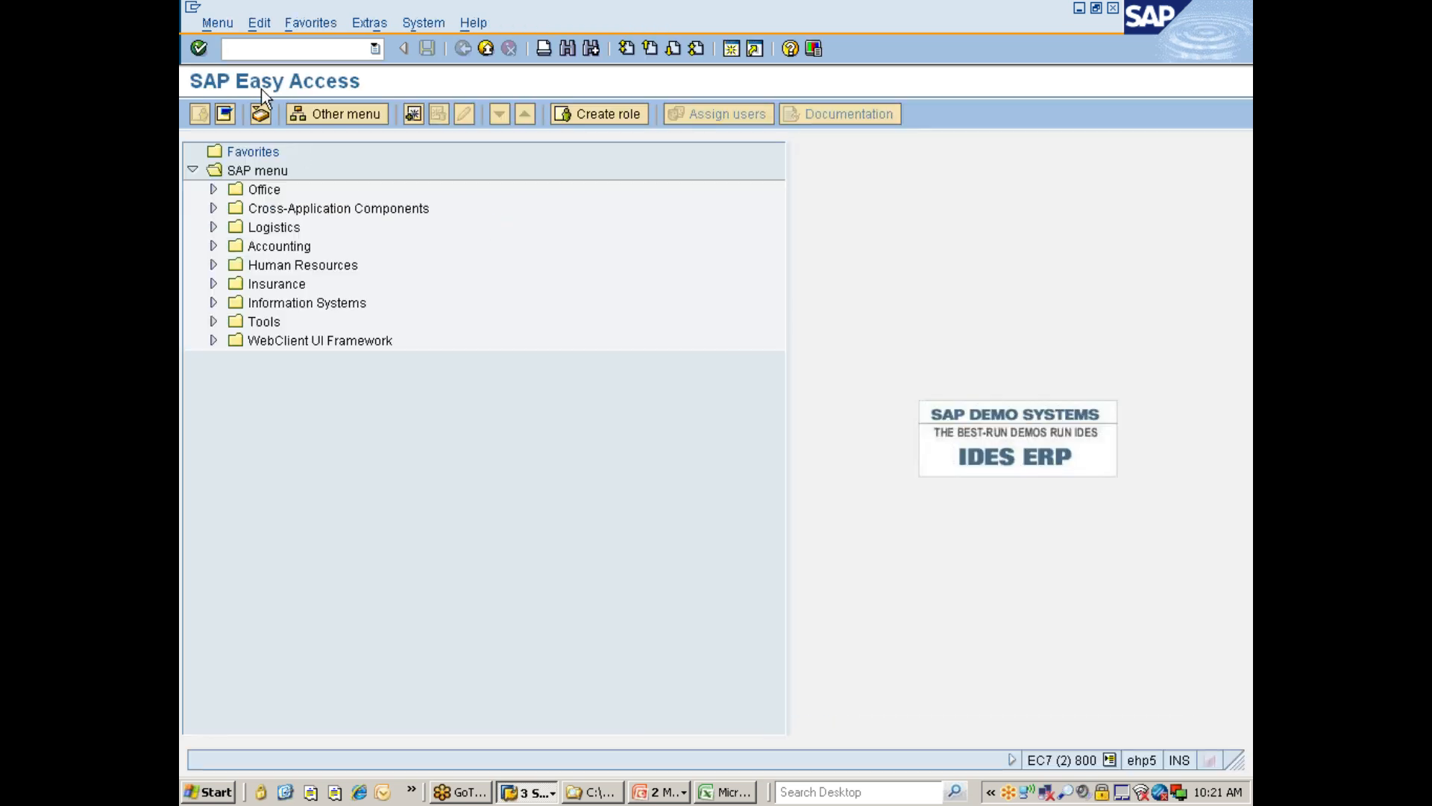
Run SPRO in the new session, open the SAP Reference IMG and expand Enterprise Structure > Definition > Financial Accounting.
{"action": "type", "text": "spro"}
{"action": "key", "text": "Return"}
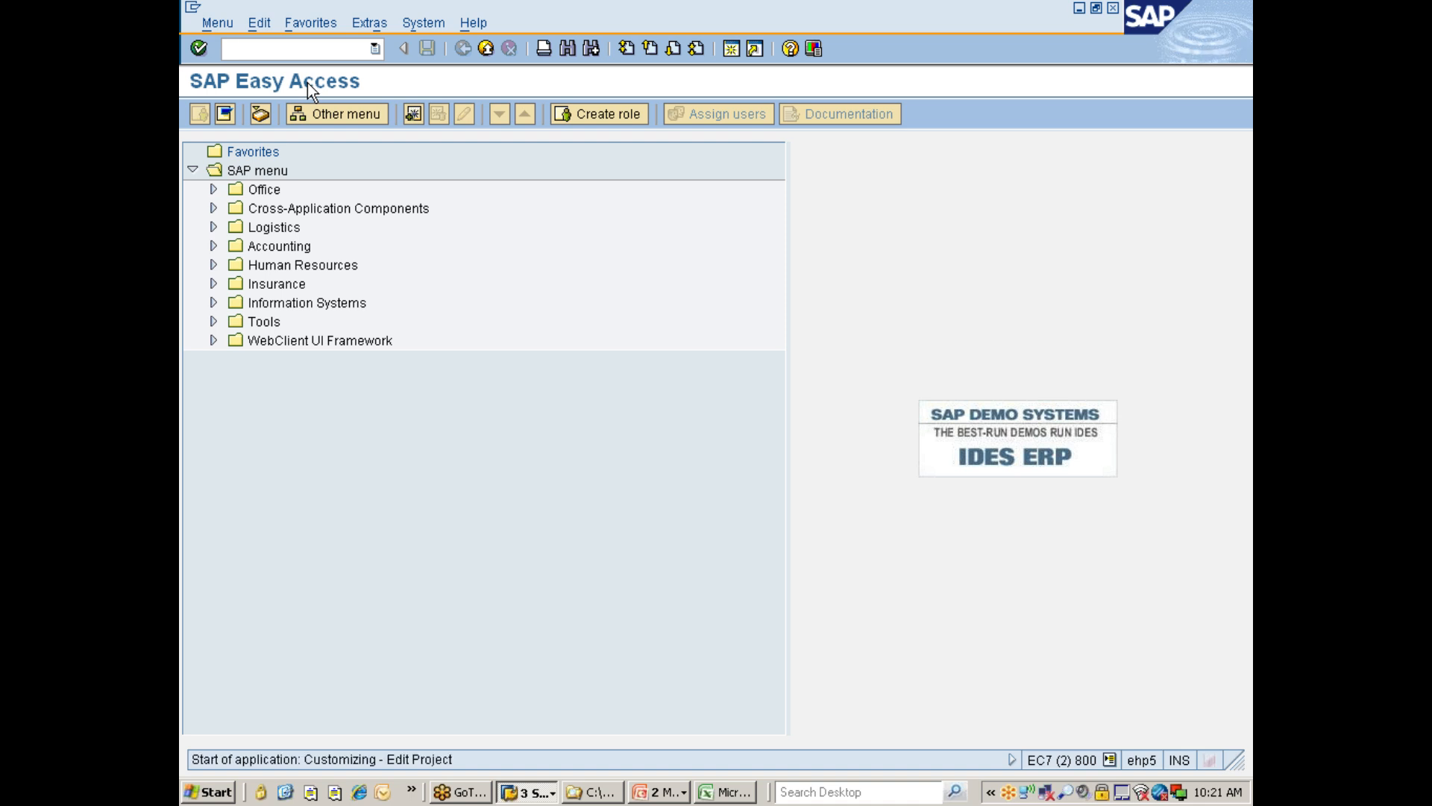
{"action": "left_click", "coordinate": [287, 117]}
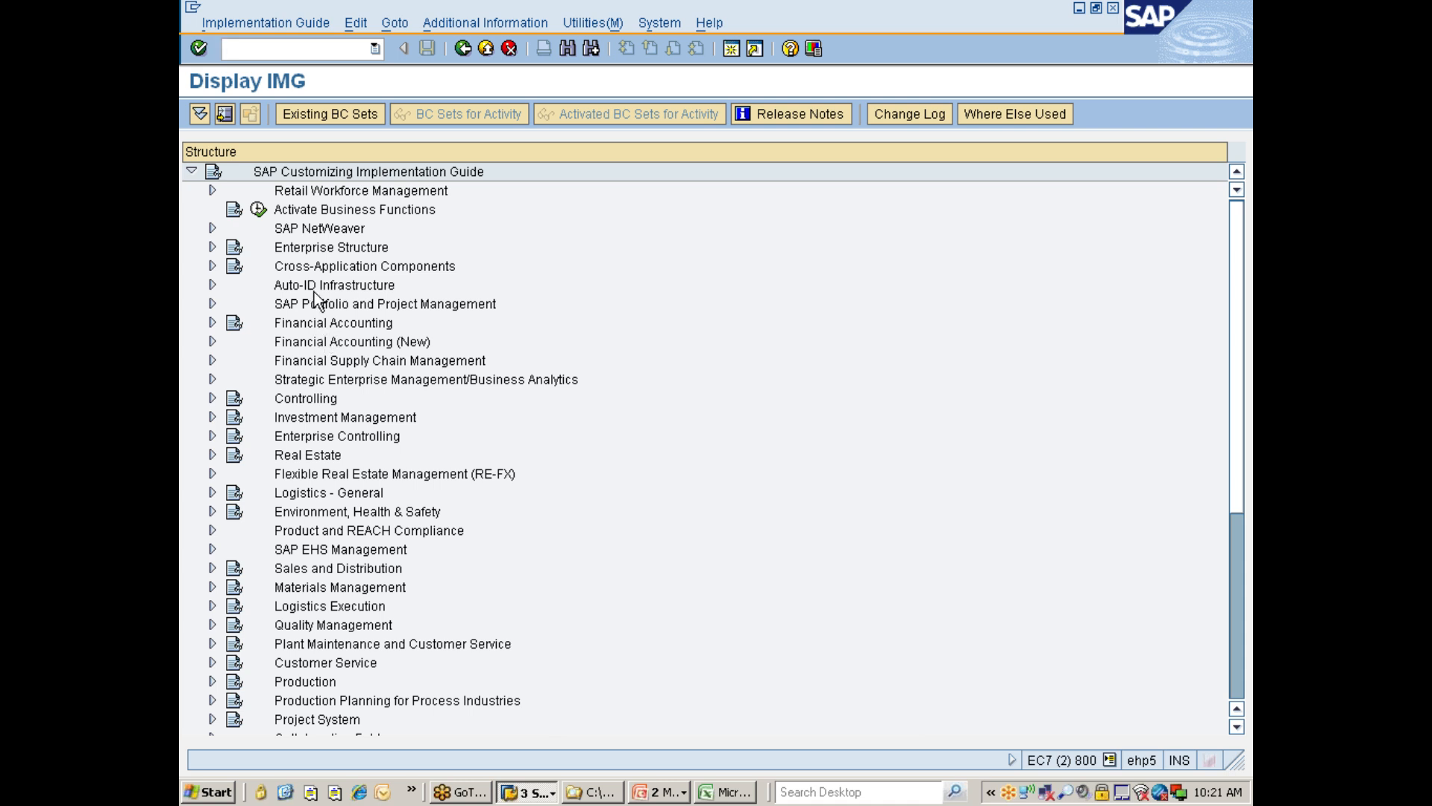
{"action": "double_click", "coordinate": [326, 249]}
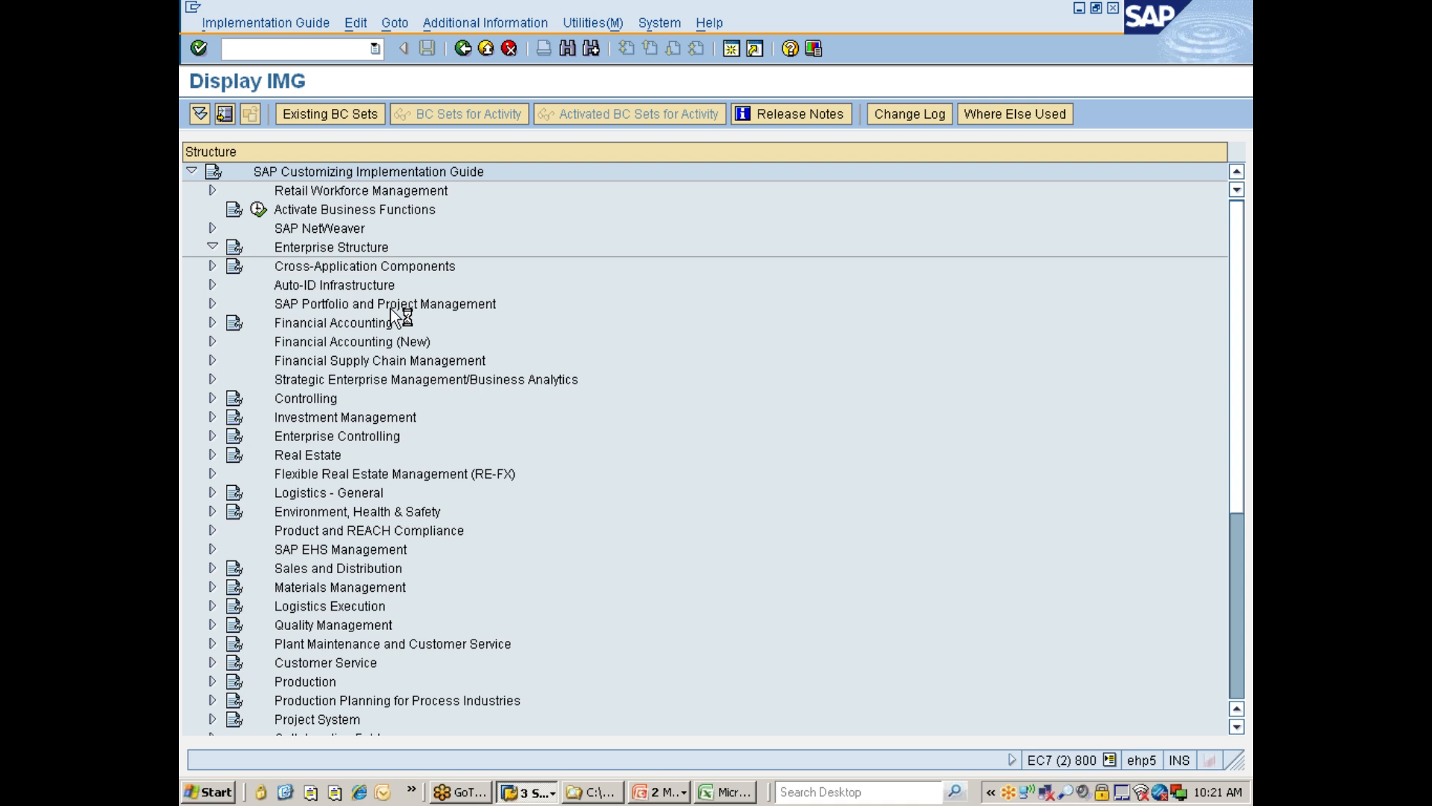
{"action": "key", "text": "Down"}
{"action": "key", "text": "Down"}
{"action": "key", "text": "Right"}
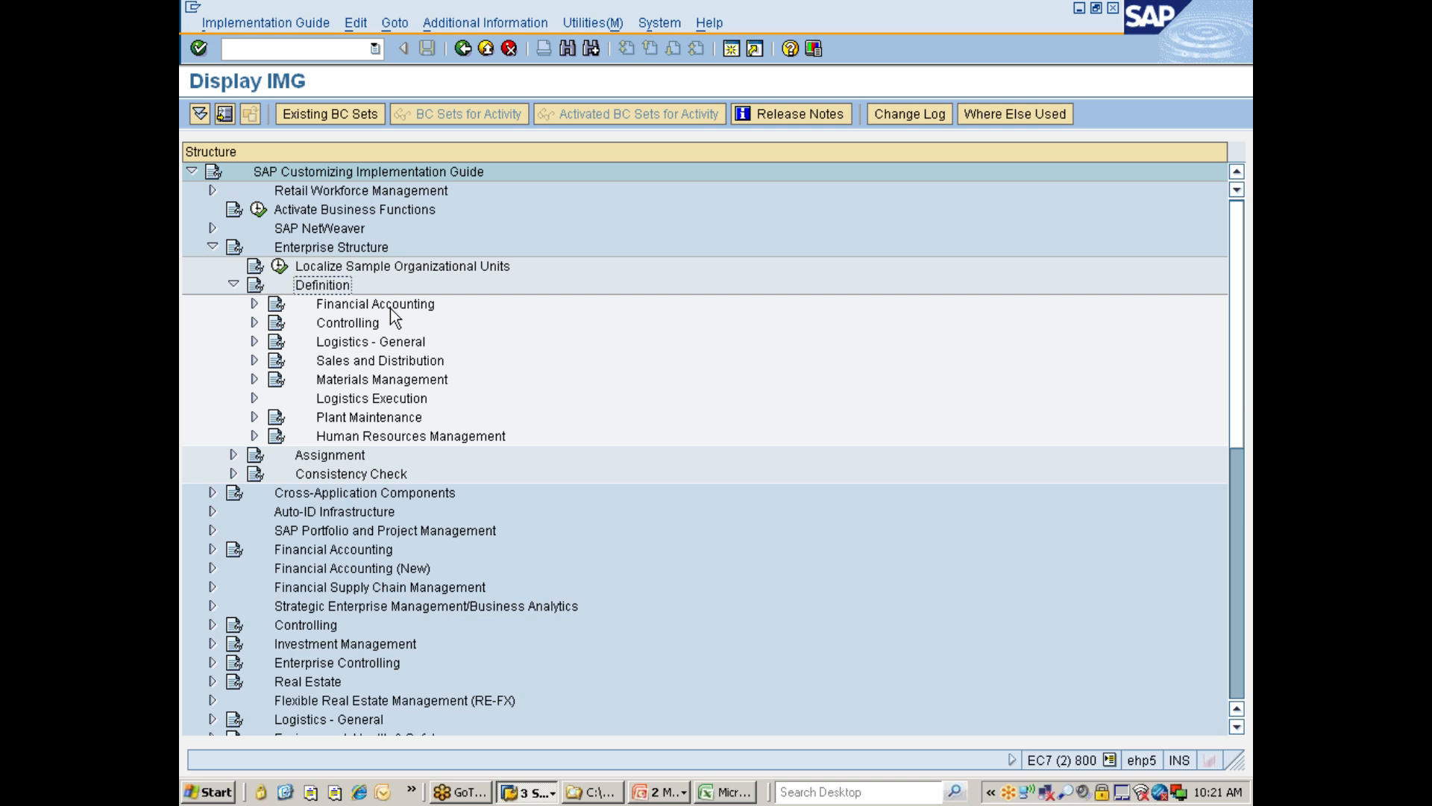
{"action": "left_click", "coordinate": [390, 306]}
{"action": "double_click", "coordinate": [391, 306]}
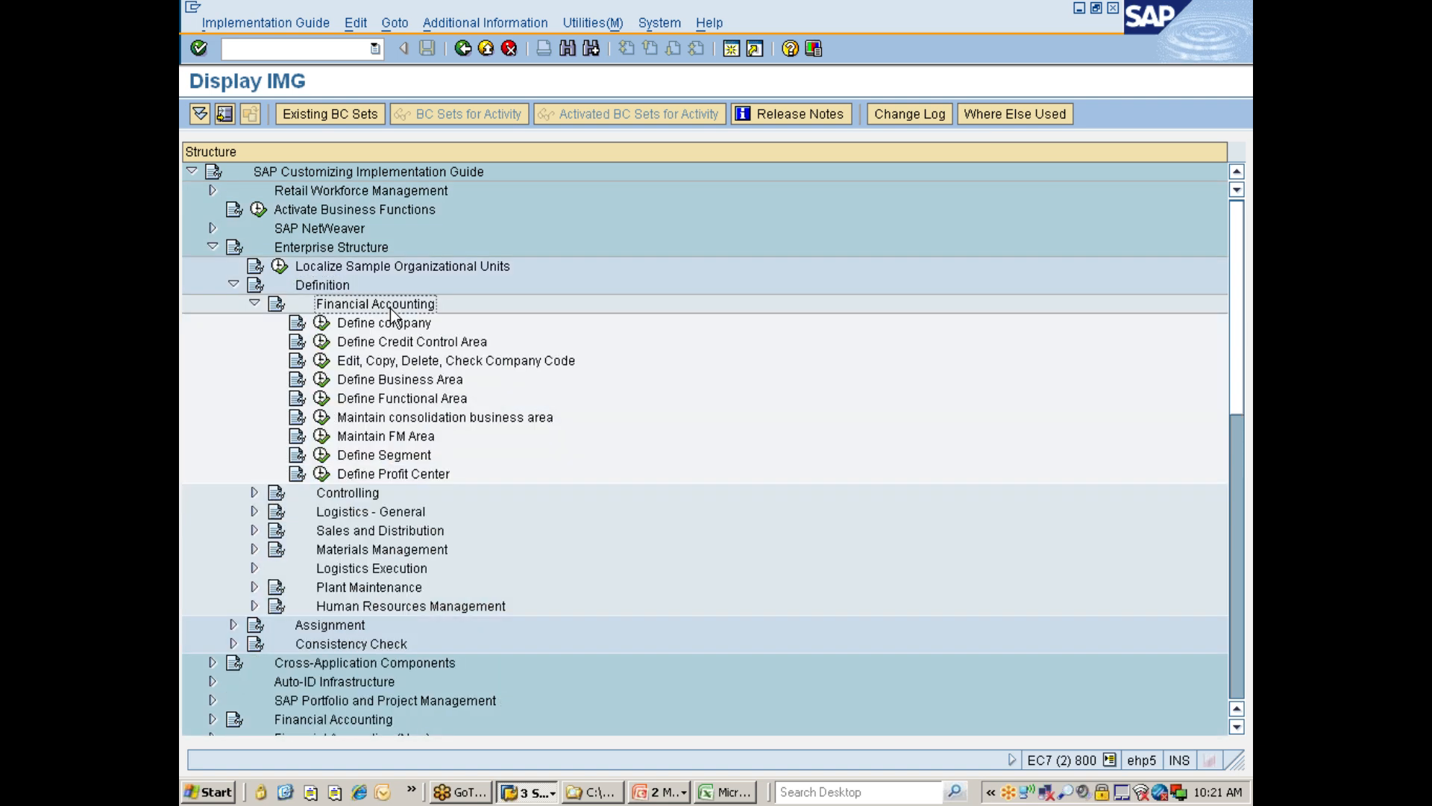
Open the Edit Company Code Data activity under Edit, Copy, Delete, Check Company Code in the Financial Accounting definitions.
{"action": "key", "text": "Down"}
{"action": "key", "text": "Down"}
{"action": "key", "text": "Down"}
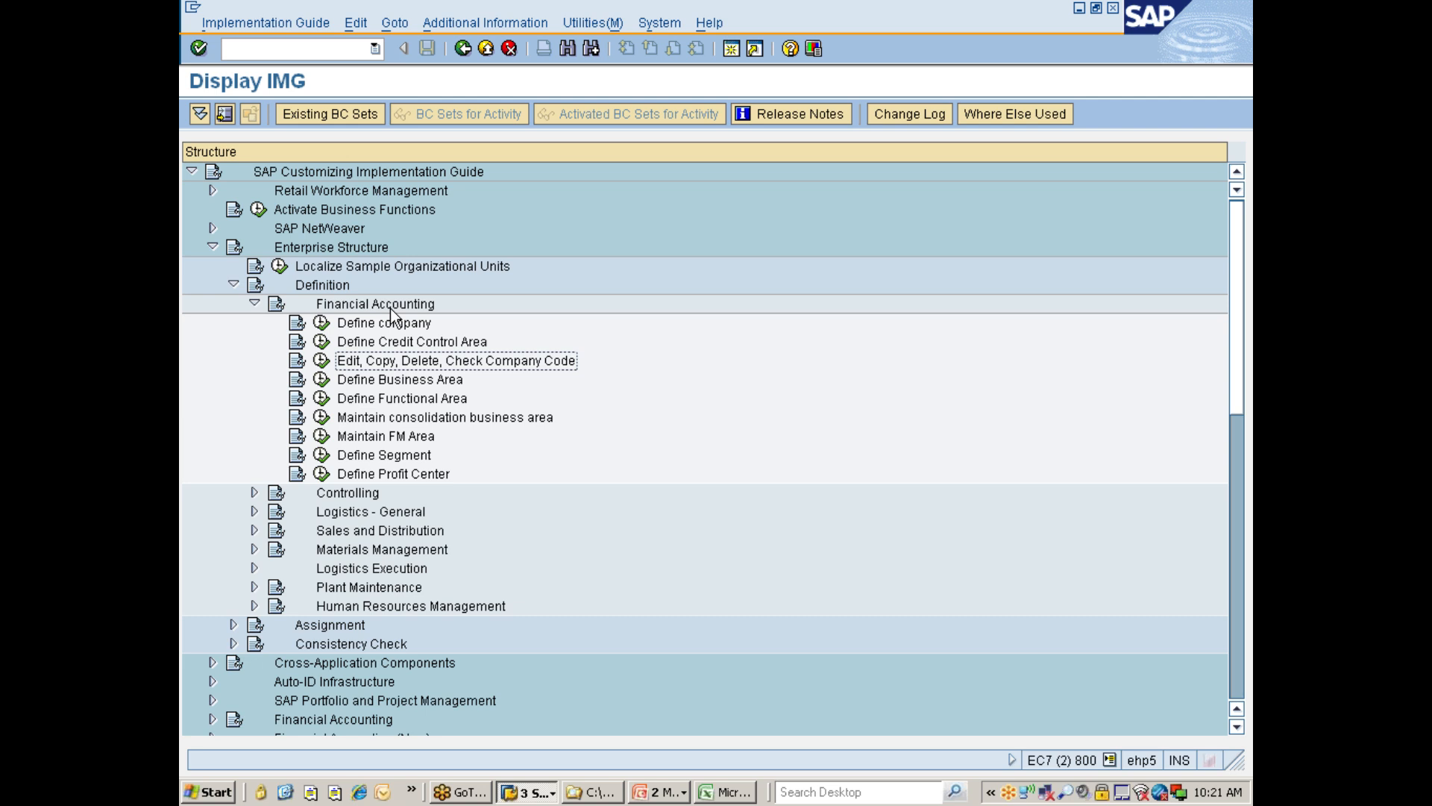
{"action": "key", "text": "Return"}
{"action": "left_click", "coordinate": [322, 360]}
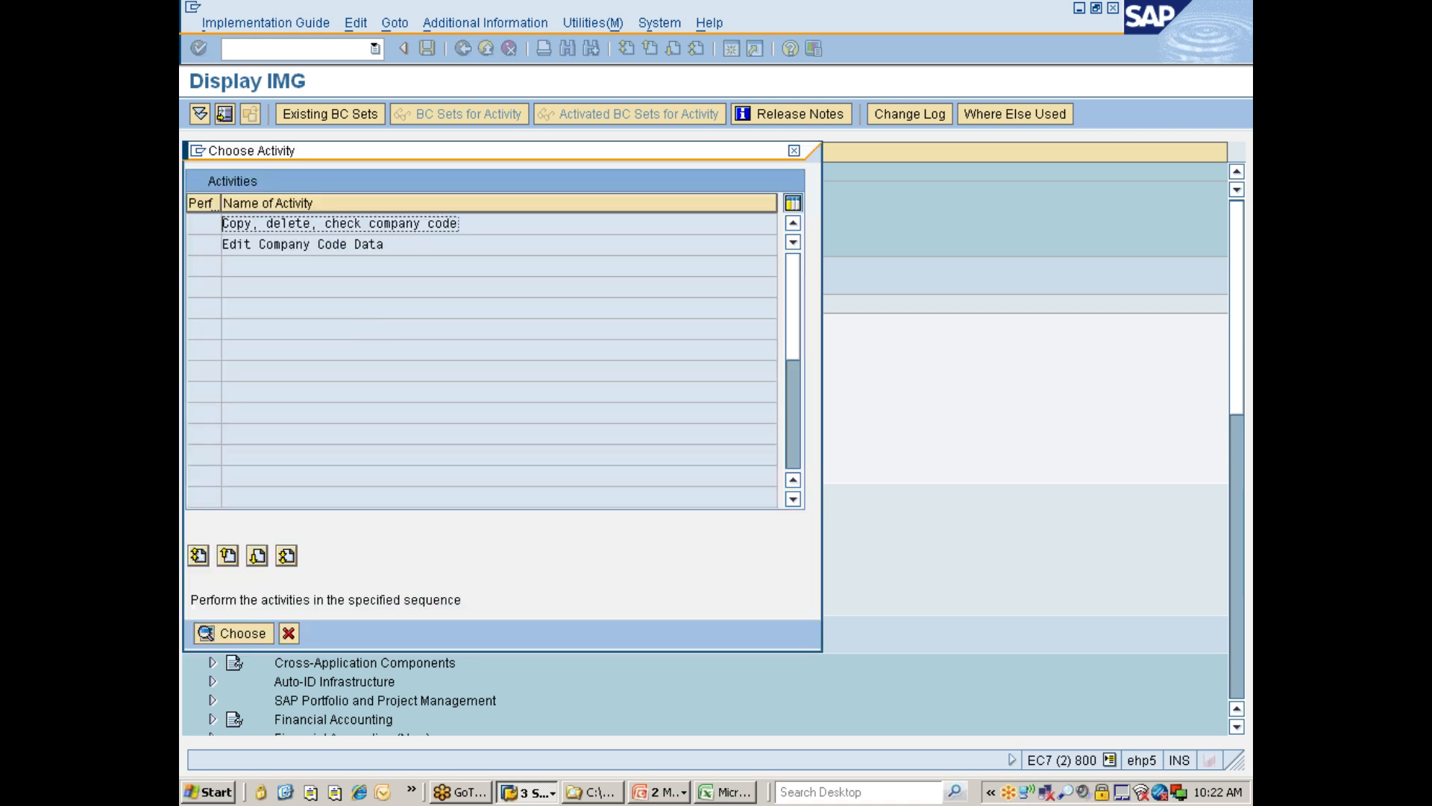
{"action": "double_click", "coordinate": [305, 244]}
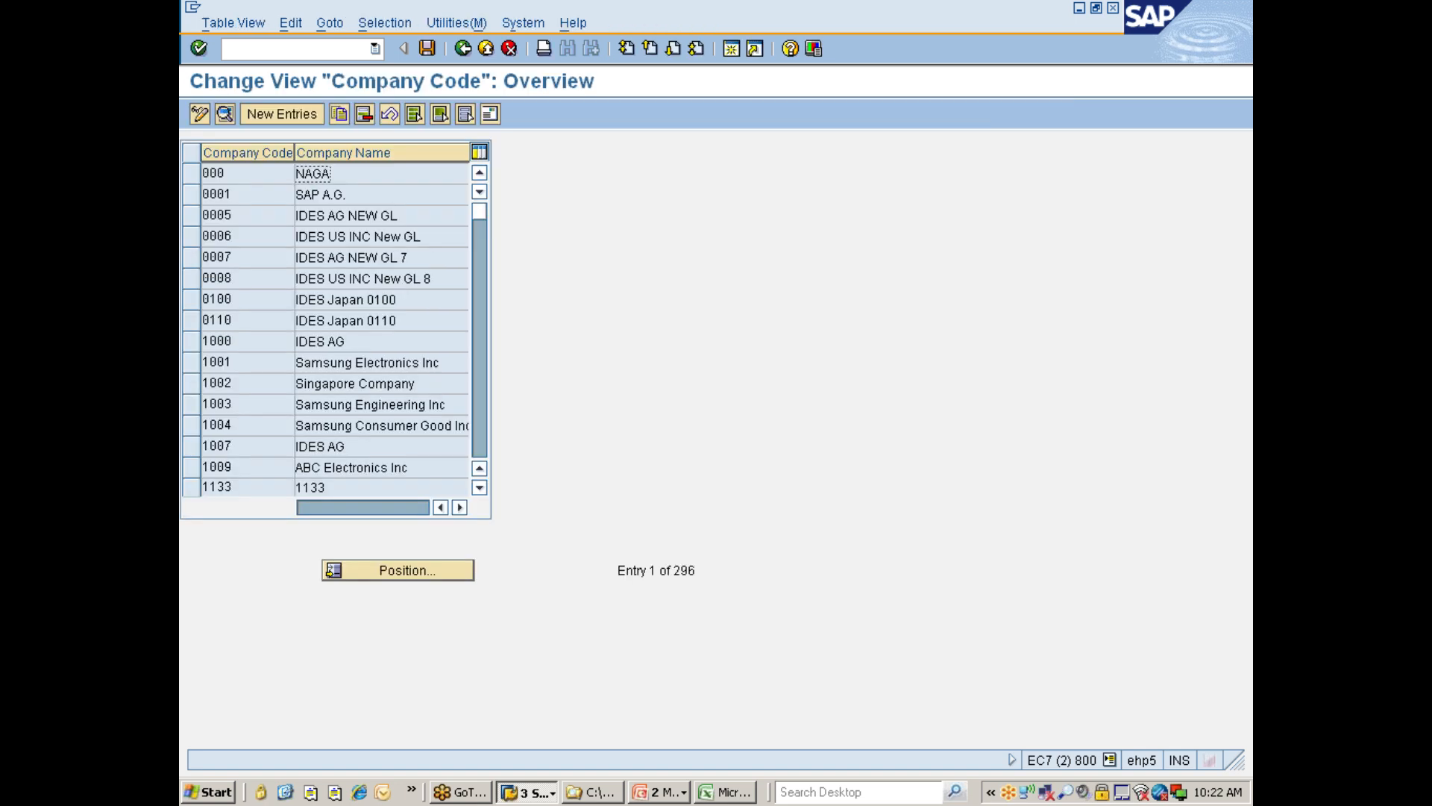
Position the company code overview on company code 7777.
{"action": "left_click", "coordinate": [427, 571]}
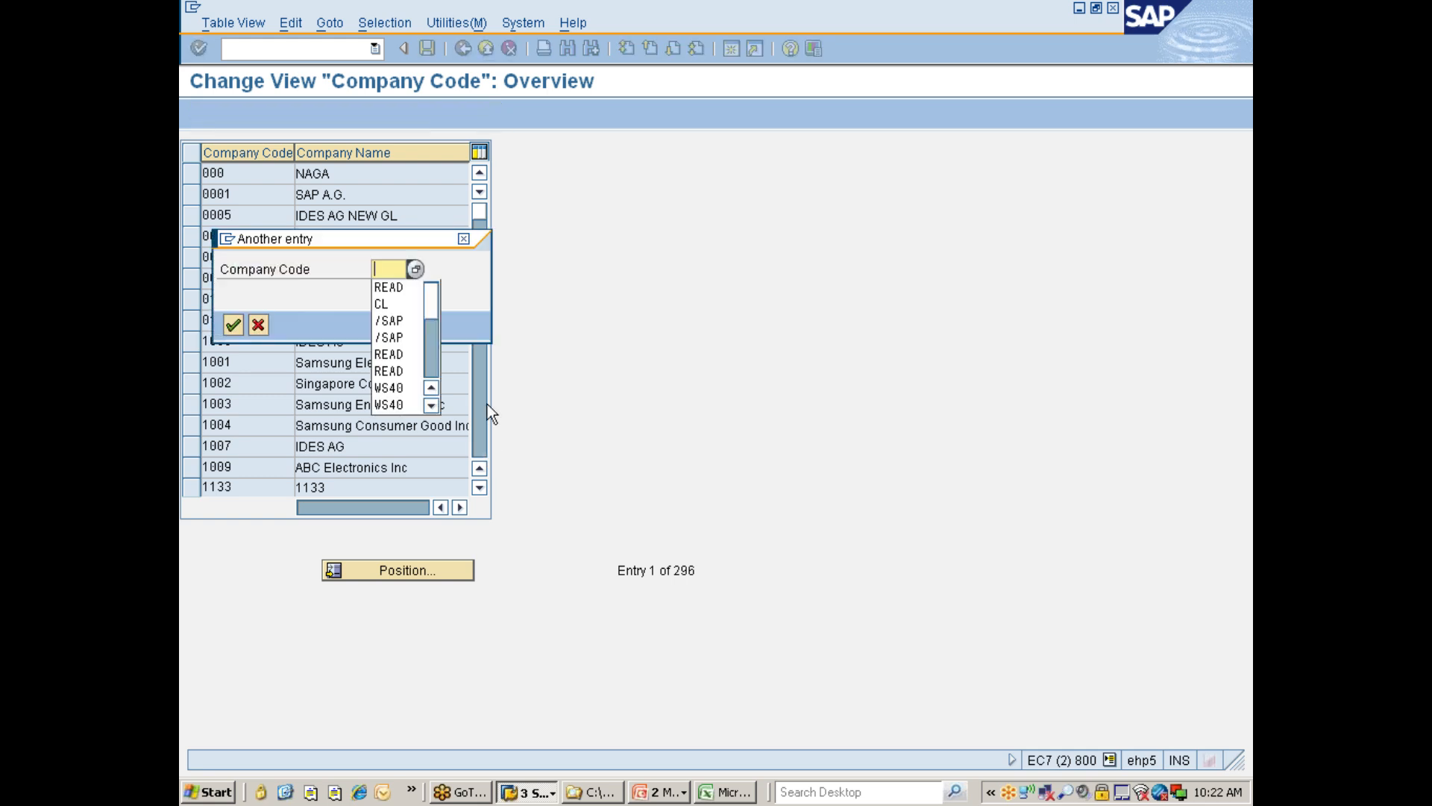
{"action": "left_click_drag", "start_coordinate": [431, 308], "coordinate": [430, 359]}
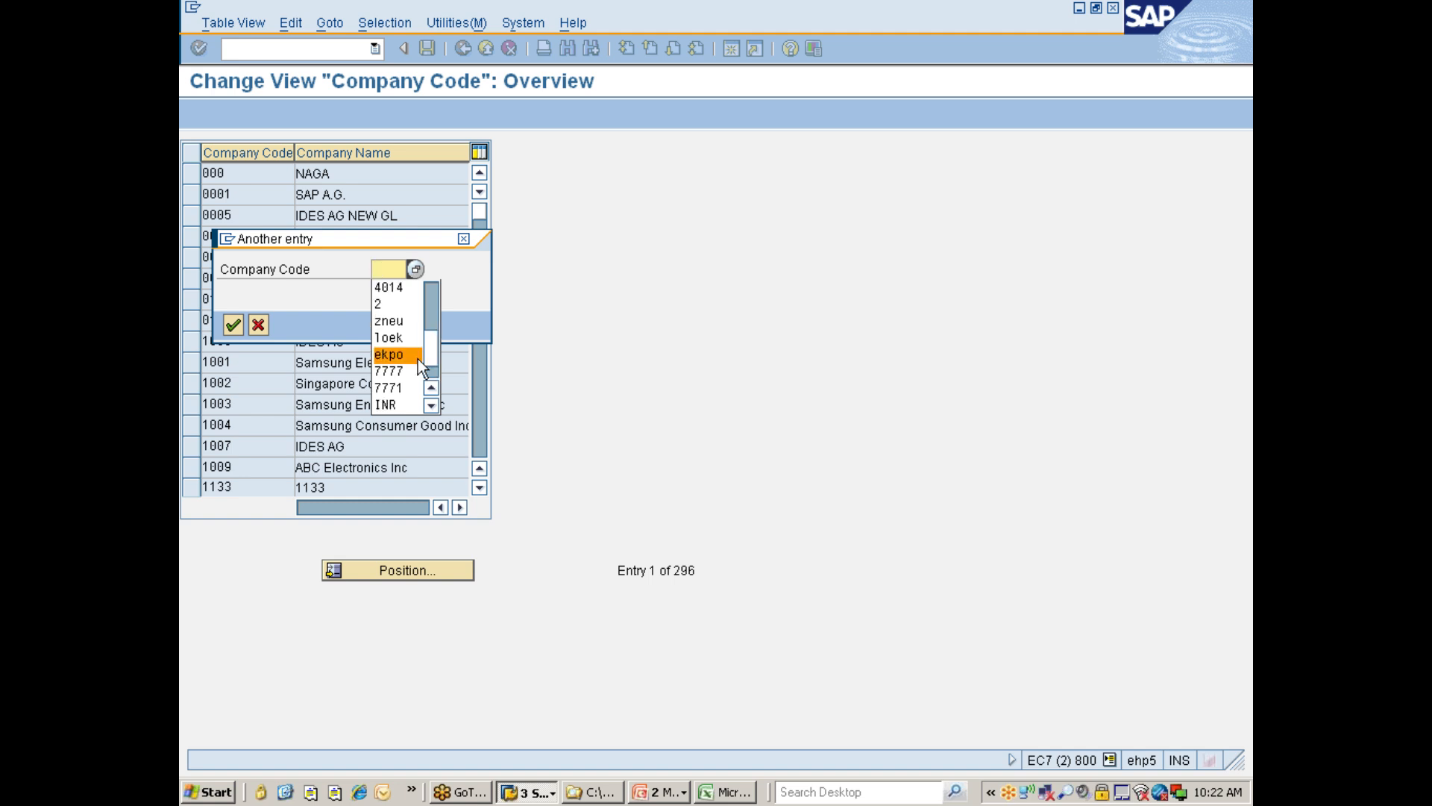
{"action": "left_click", "coordinate": [395, 371]}
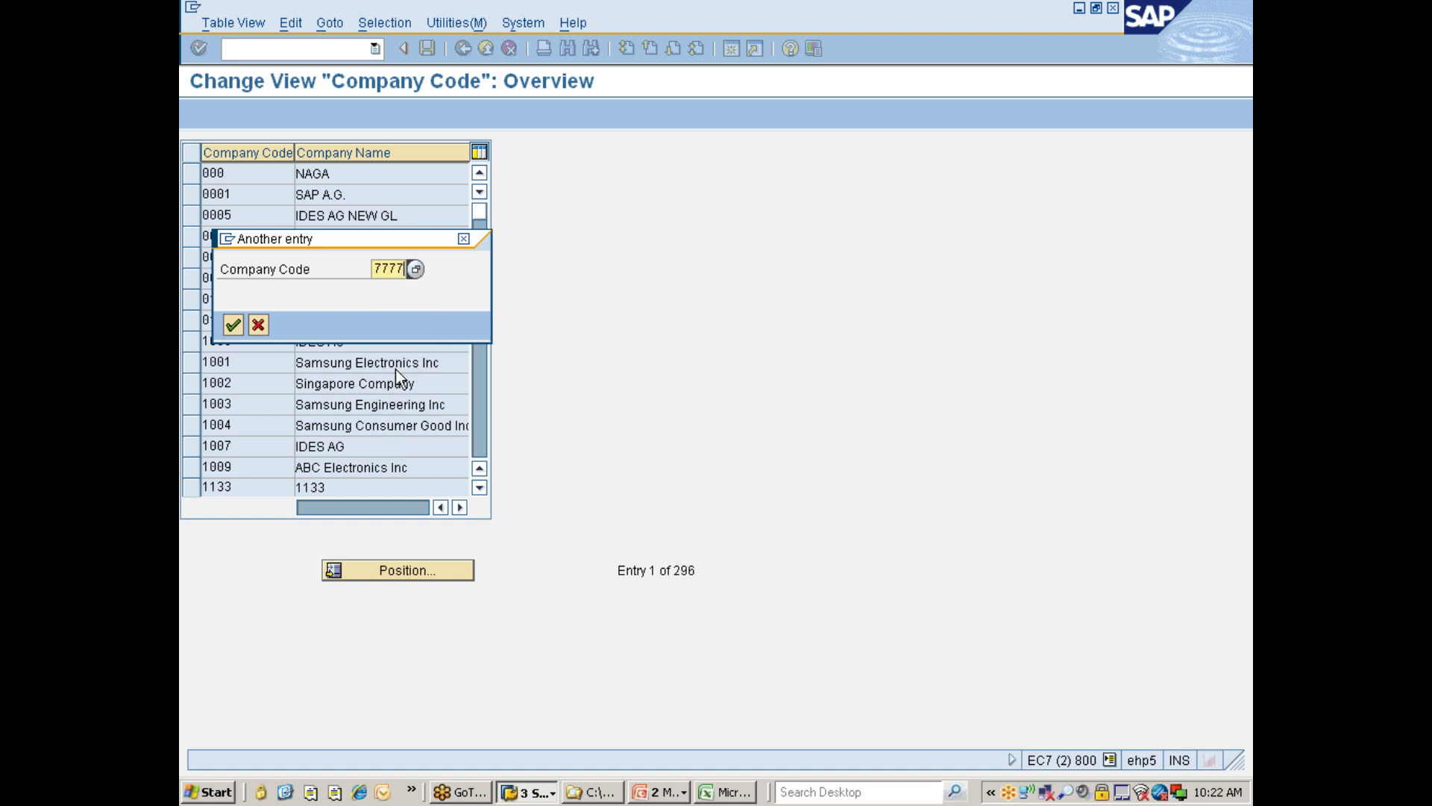
{"action": "left_click", "coordinate": [234, 325]}
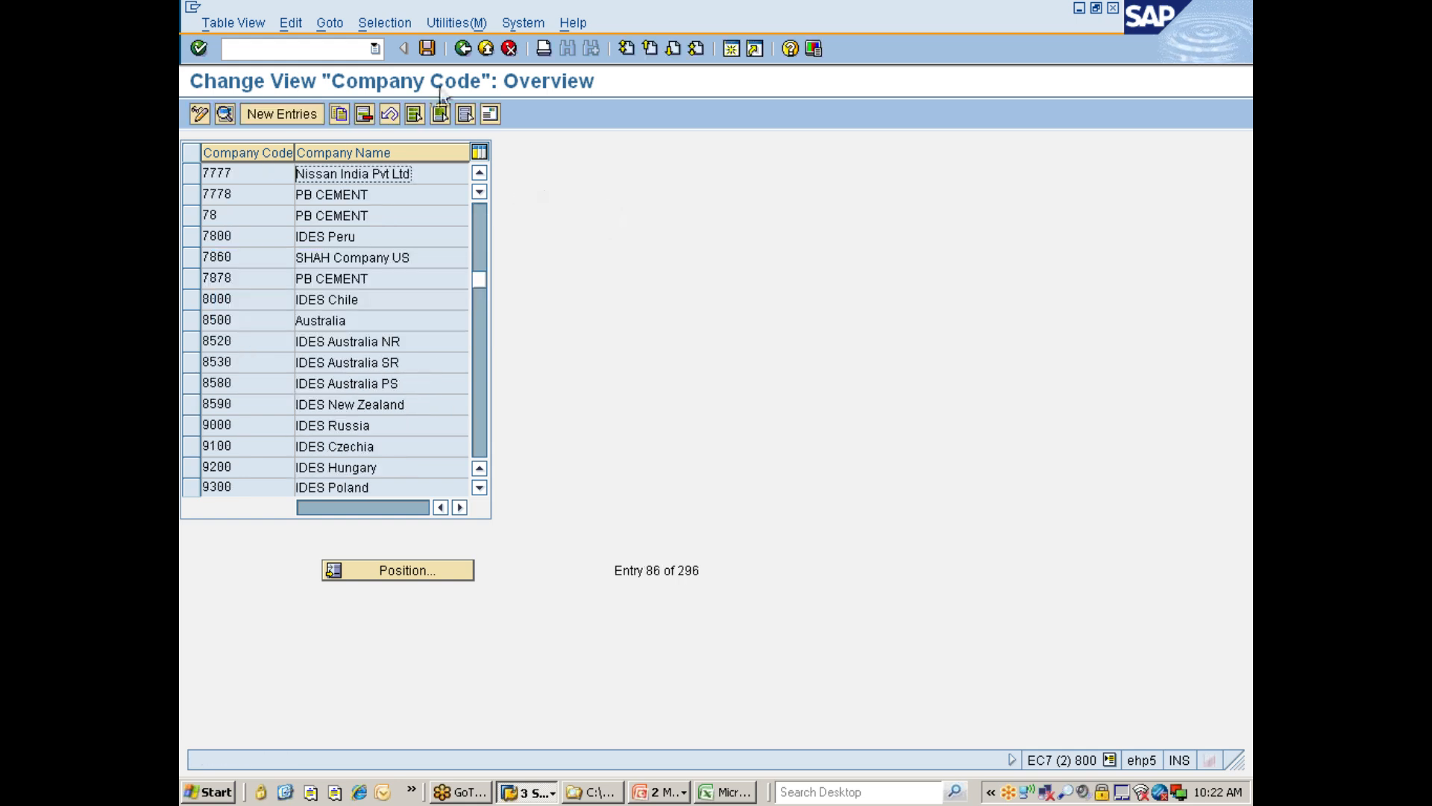
Switch back to the plant copy session, enter 777C as the To Plant and confirm the copy.
{"action": "key", "text": "alt+Tab"}
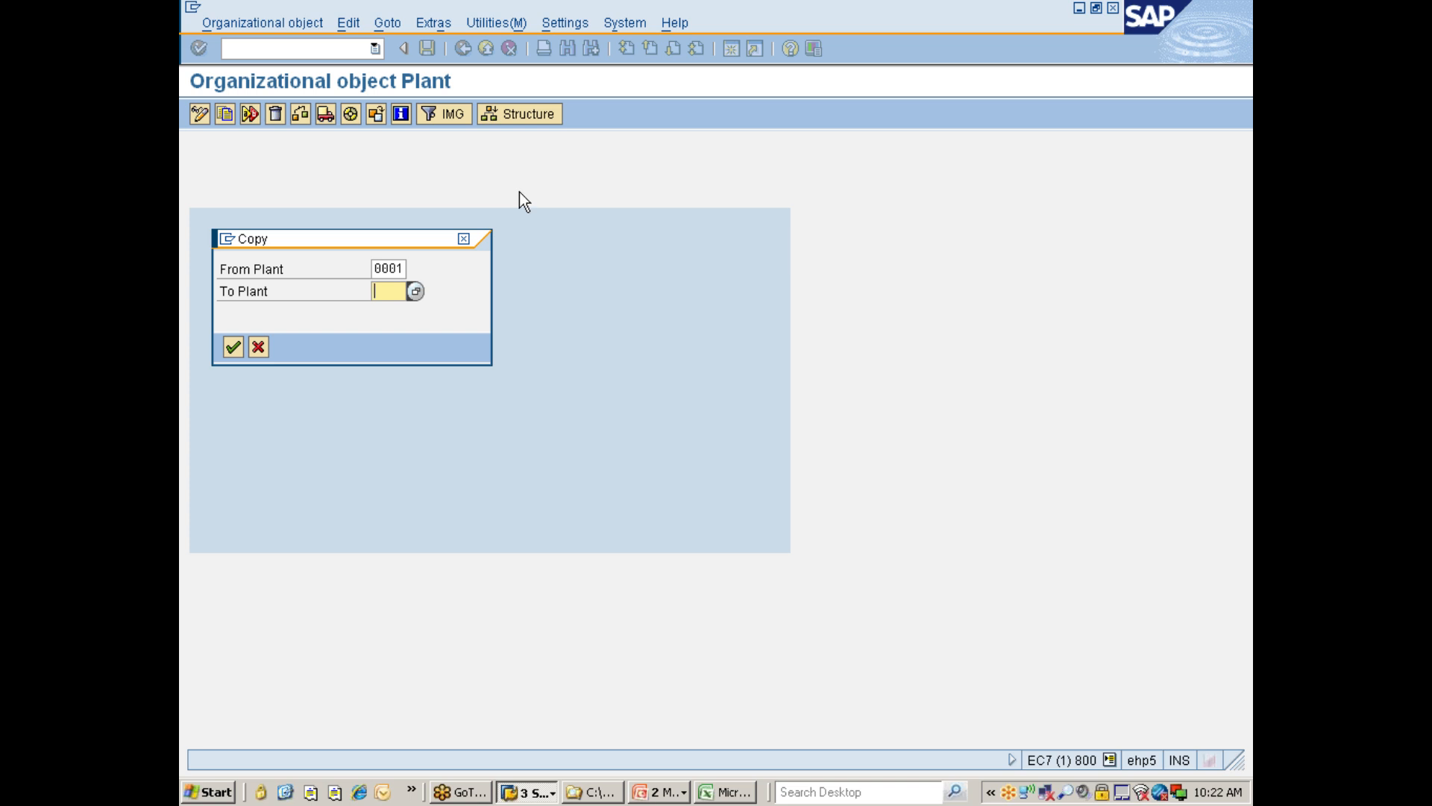
{"action": "type", "text": "7771"}
{"action": "key", "text": "BackSpace"}
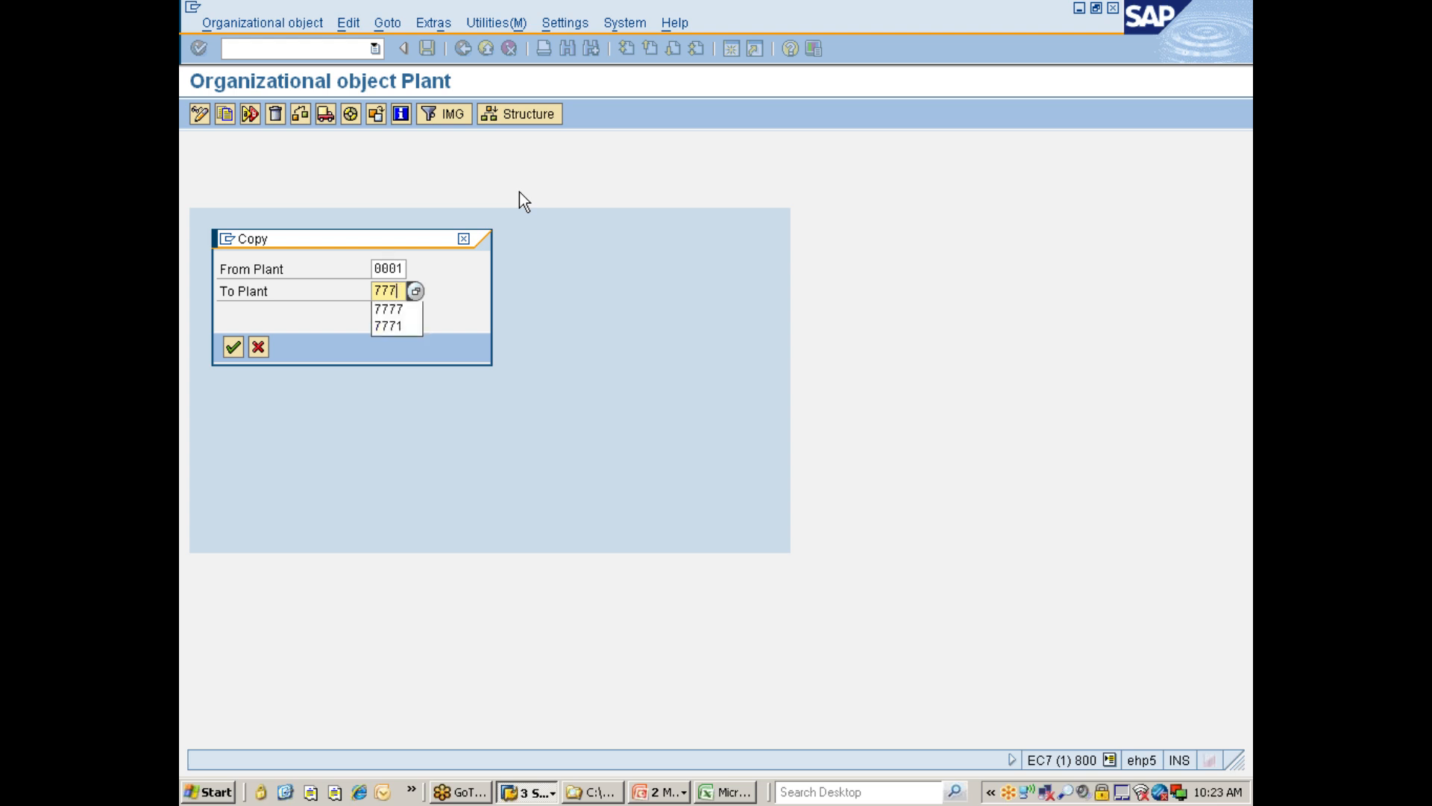
{"action": "type", "text": "0"}
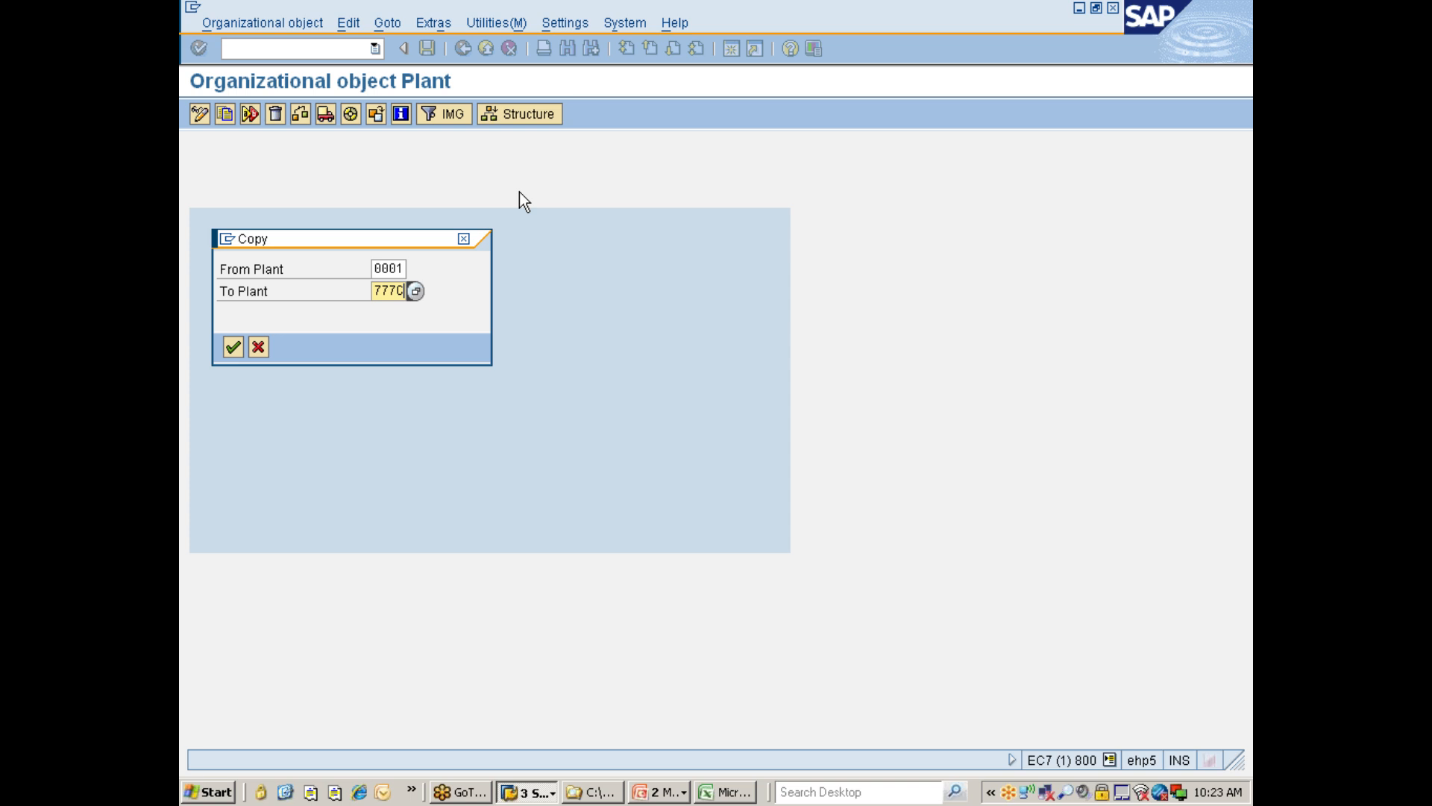
{"action": "key", "text": "Return"}
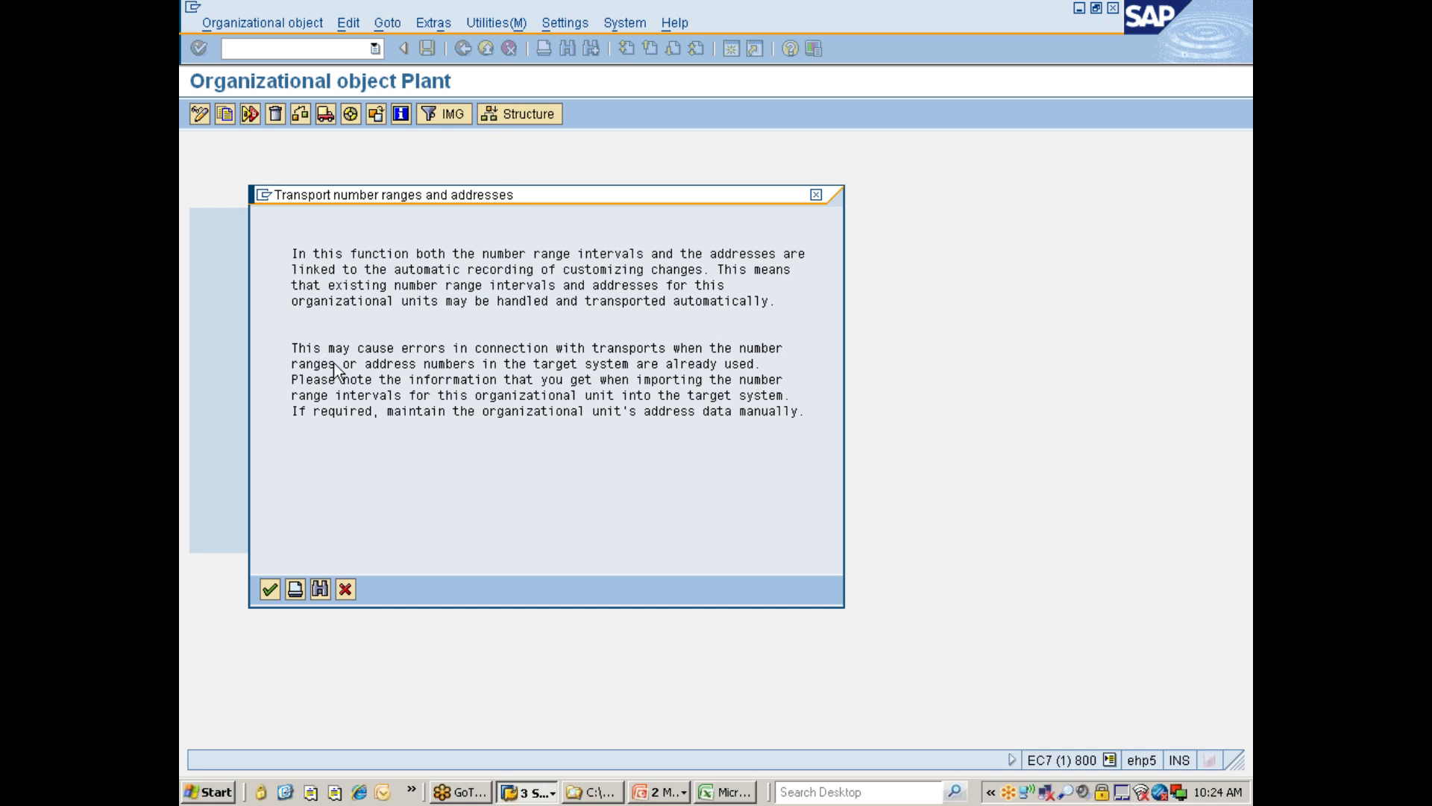
Decline transporting number ranges and assign the copy to customizing request EC7K900551 from own requests.
{"action": "left_click", "coordinate": [269, 591]}
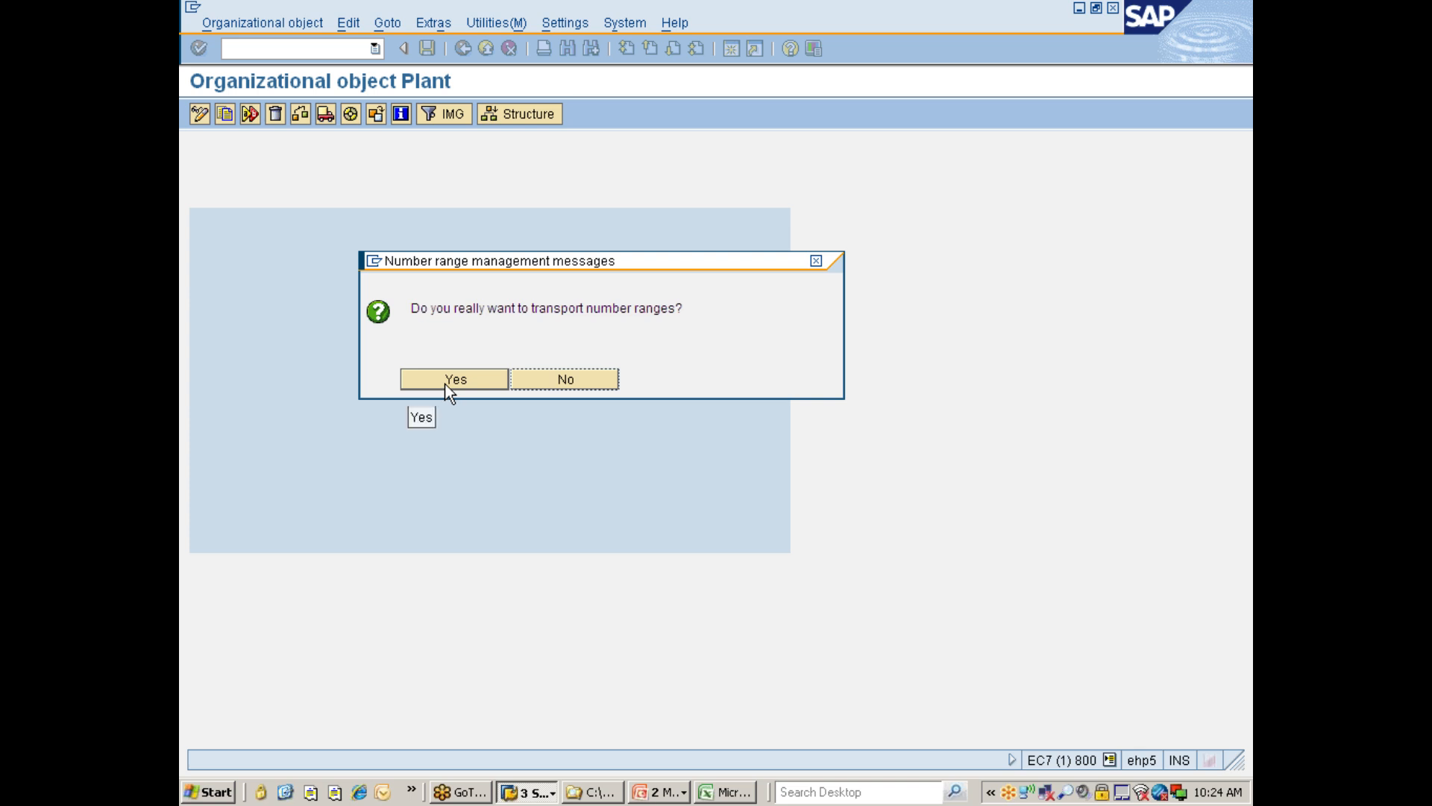
{"action": "left_click", "coordinate": [548, 378]}
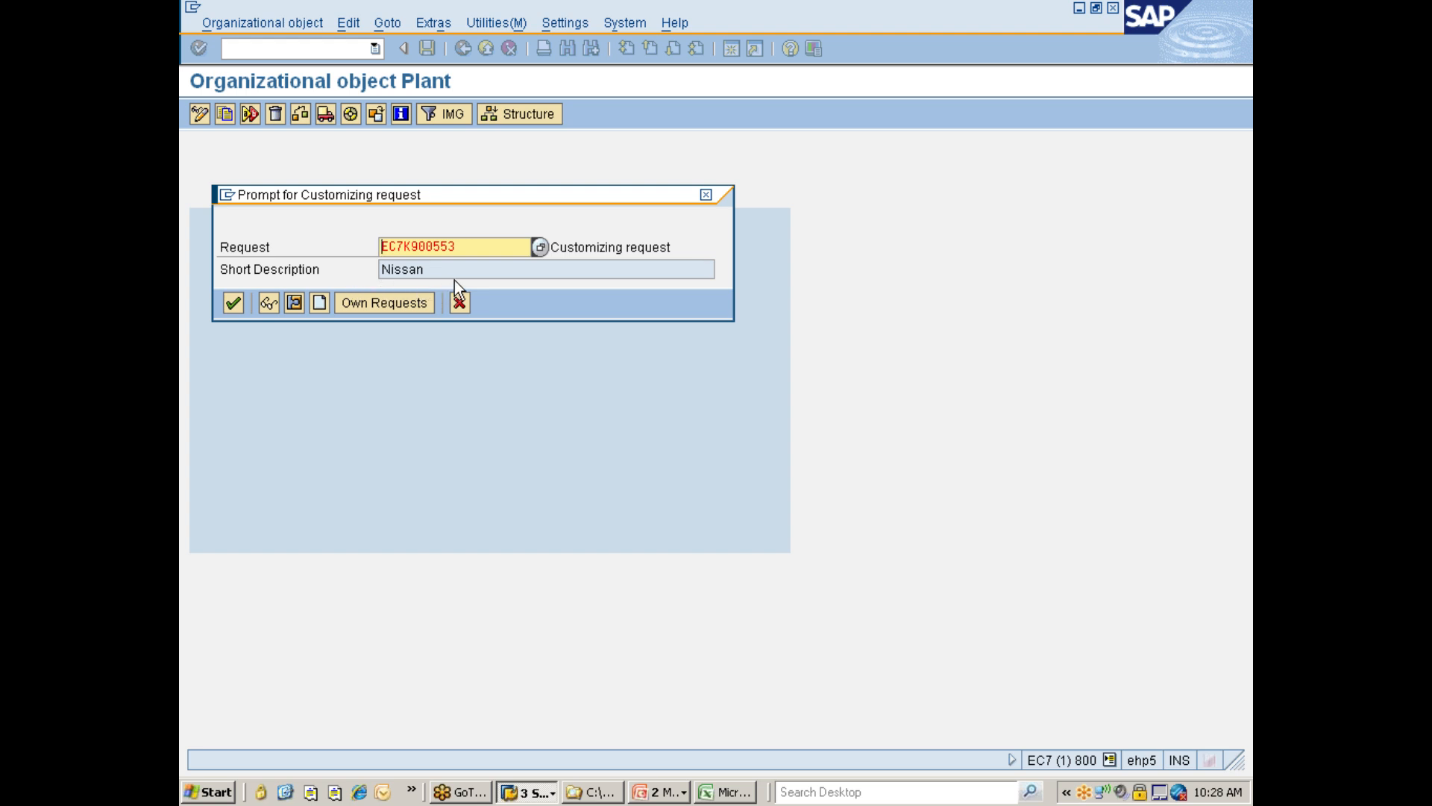
{"action": "left_click", "coordinate": [375, 306]}
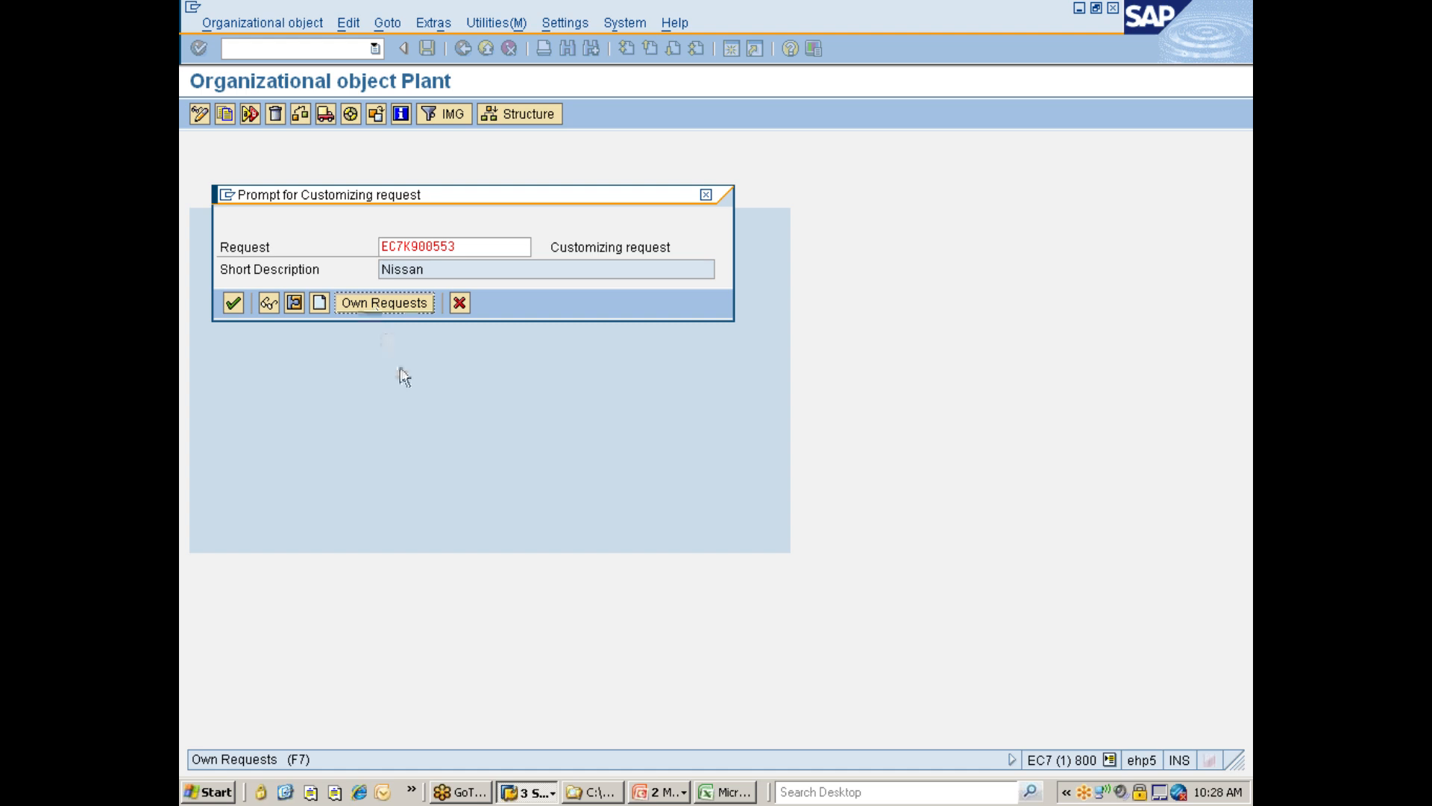
{"action": "left_click", "coordinate": [387, 306]}
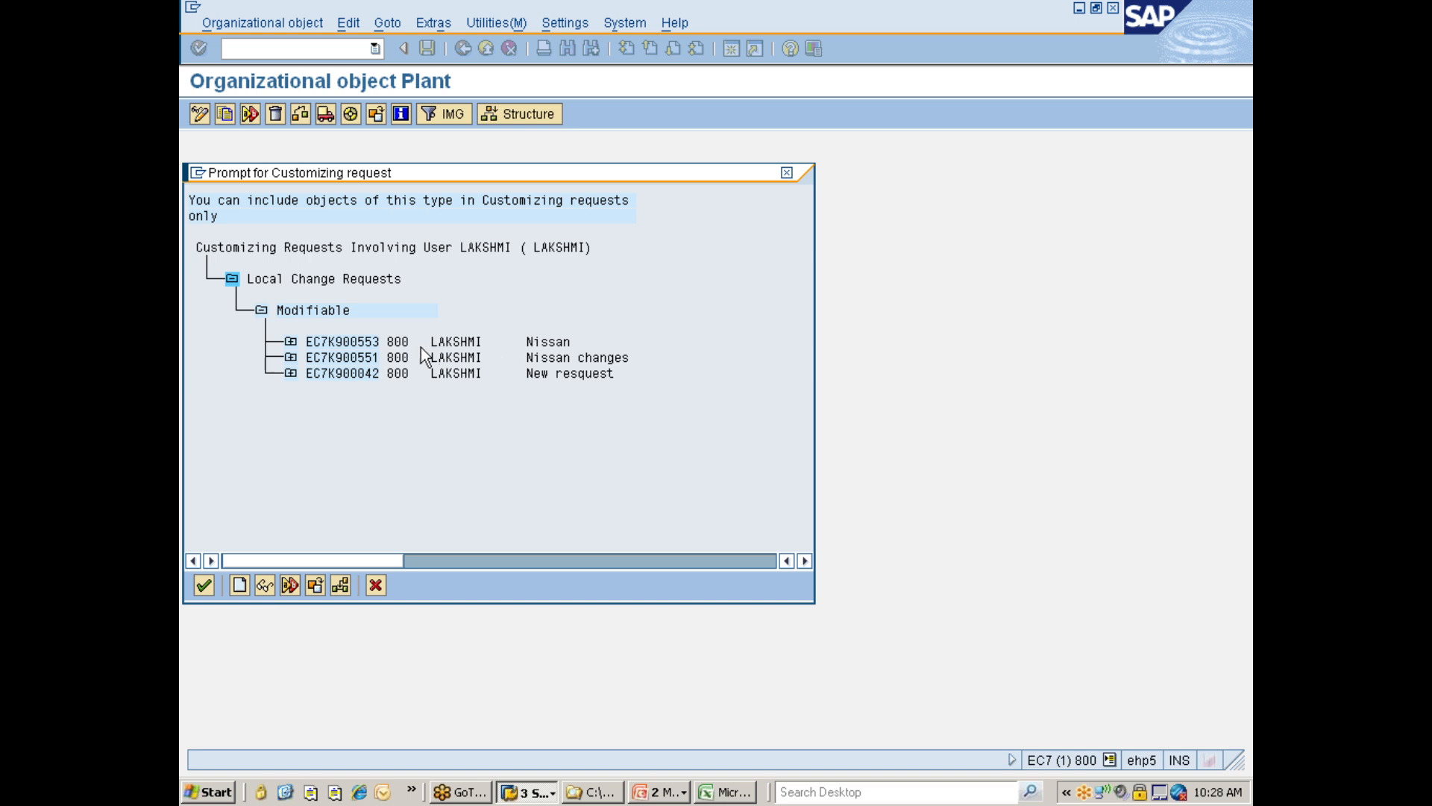
{"action": "left_click", "coordinate": [324, 356]}
{"action": "double_click", "coordinate": [333, 360]}
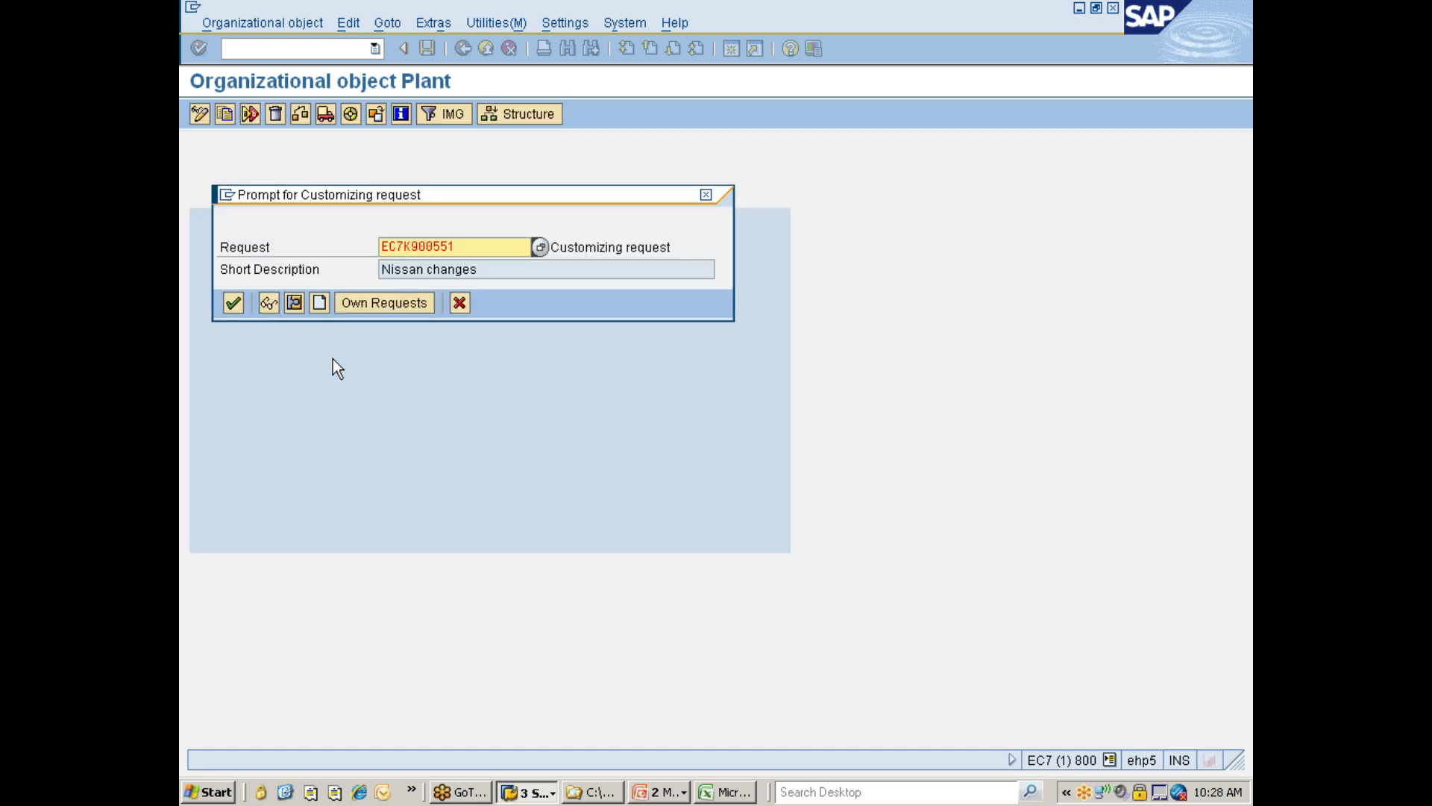
{"action": "left_click", "coordinate": [232, 310]}
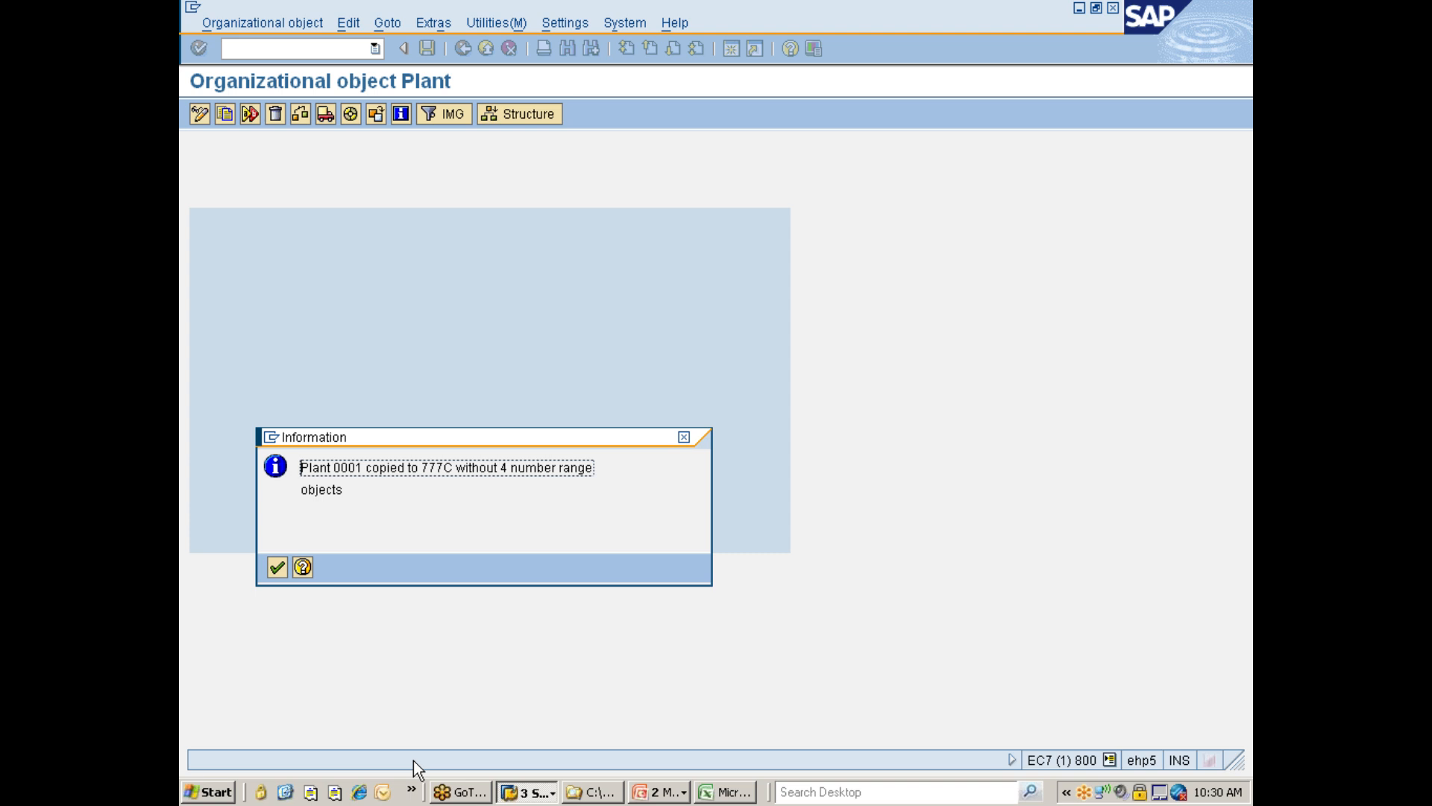
Acknowledge the copy message, review the completed activities for the plant copy and go back to the IMG.
{"action": "key", "text": "Return"}
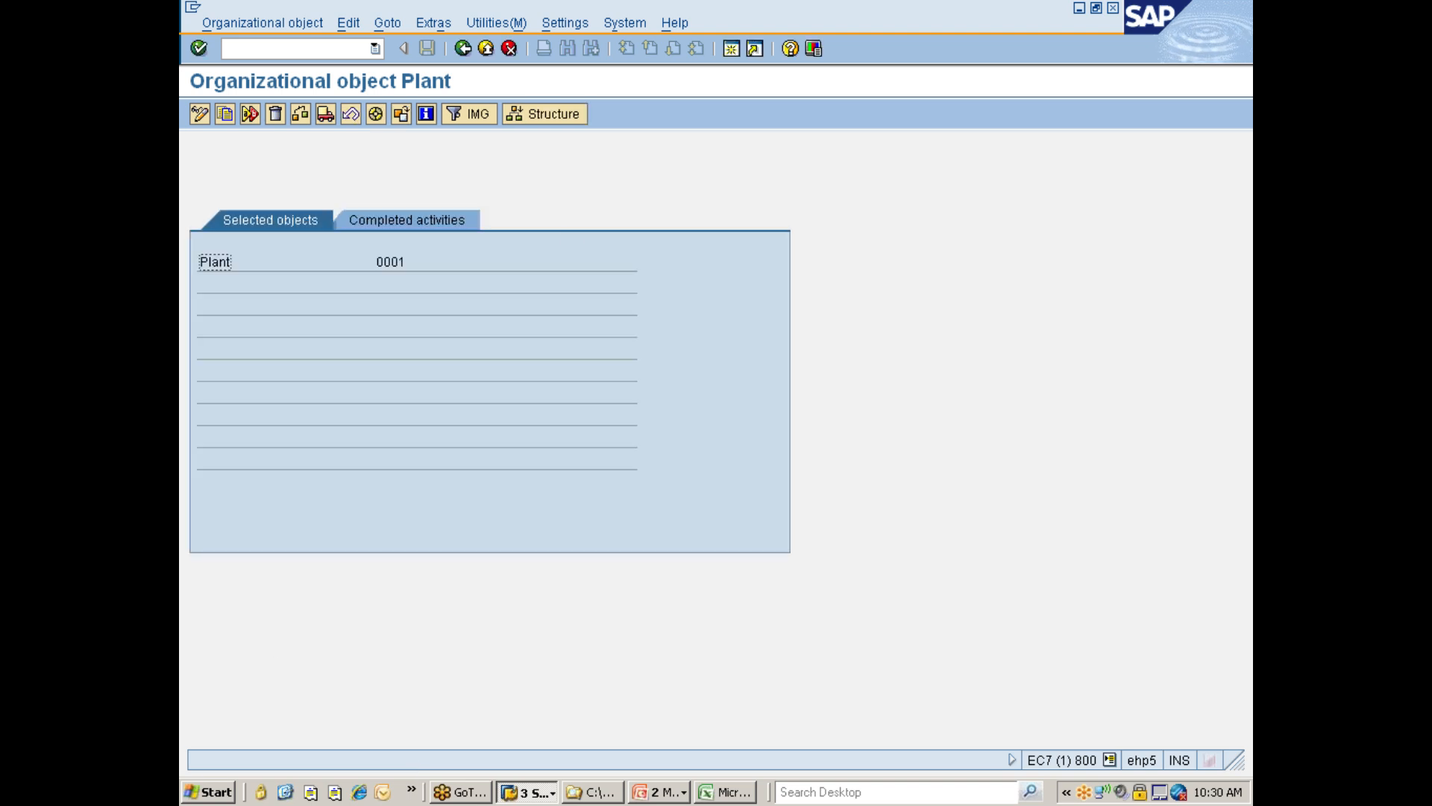
{"action": "left_click", "coordinate": [442, 224]}
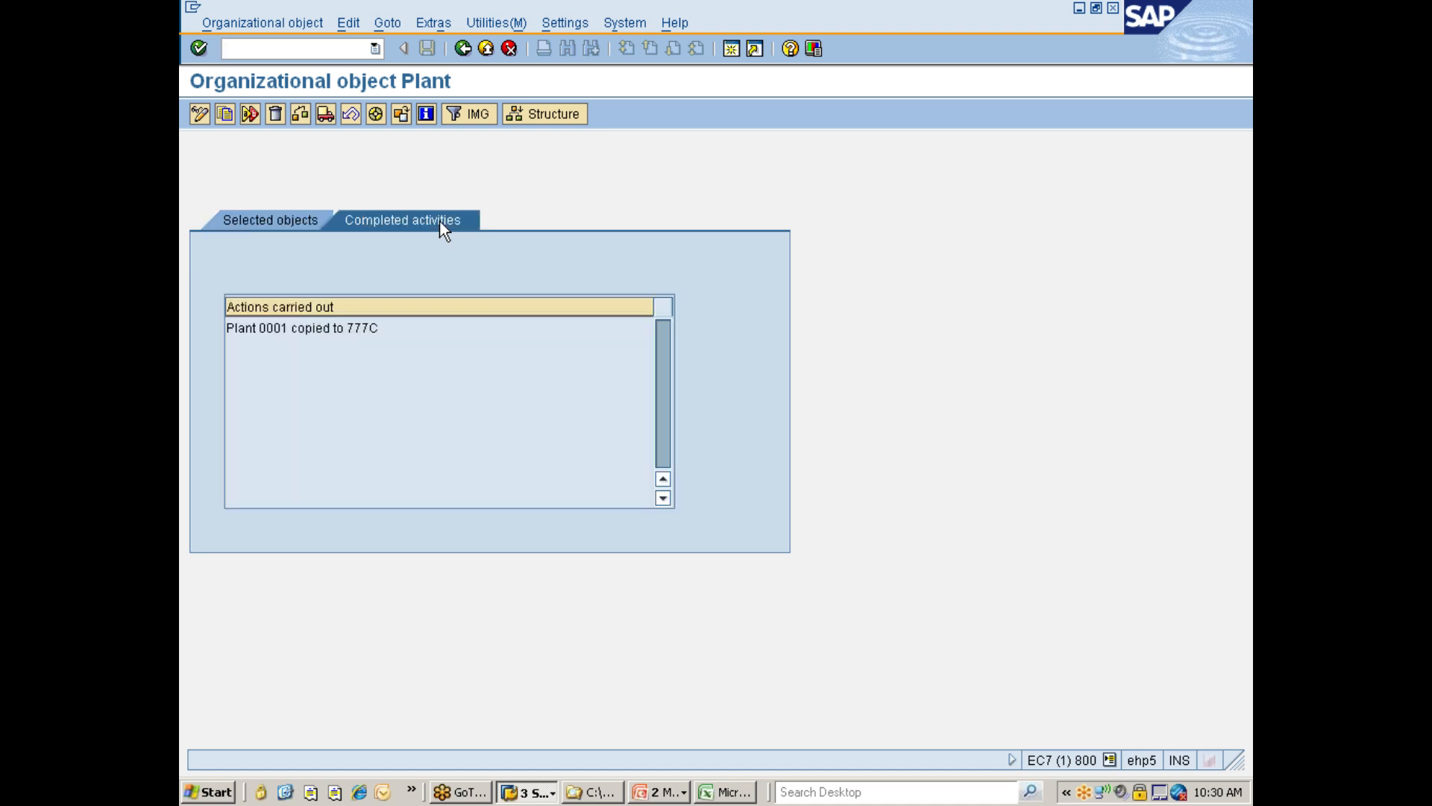
{"action": "left_click", "coordinate": [303, 329]}
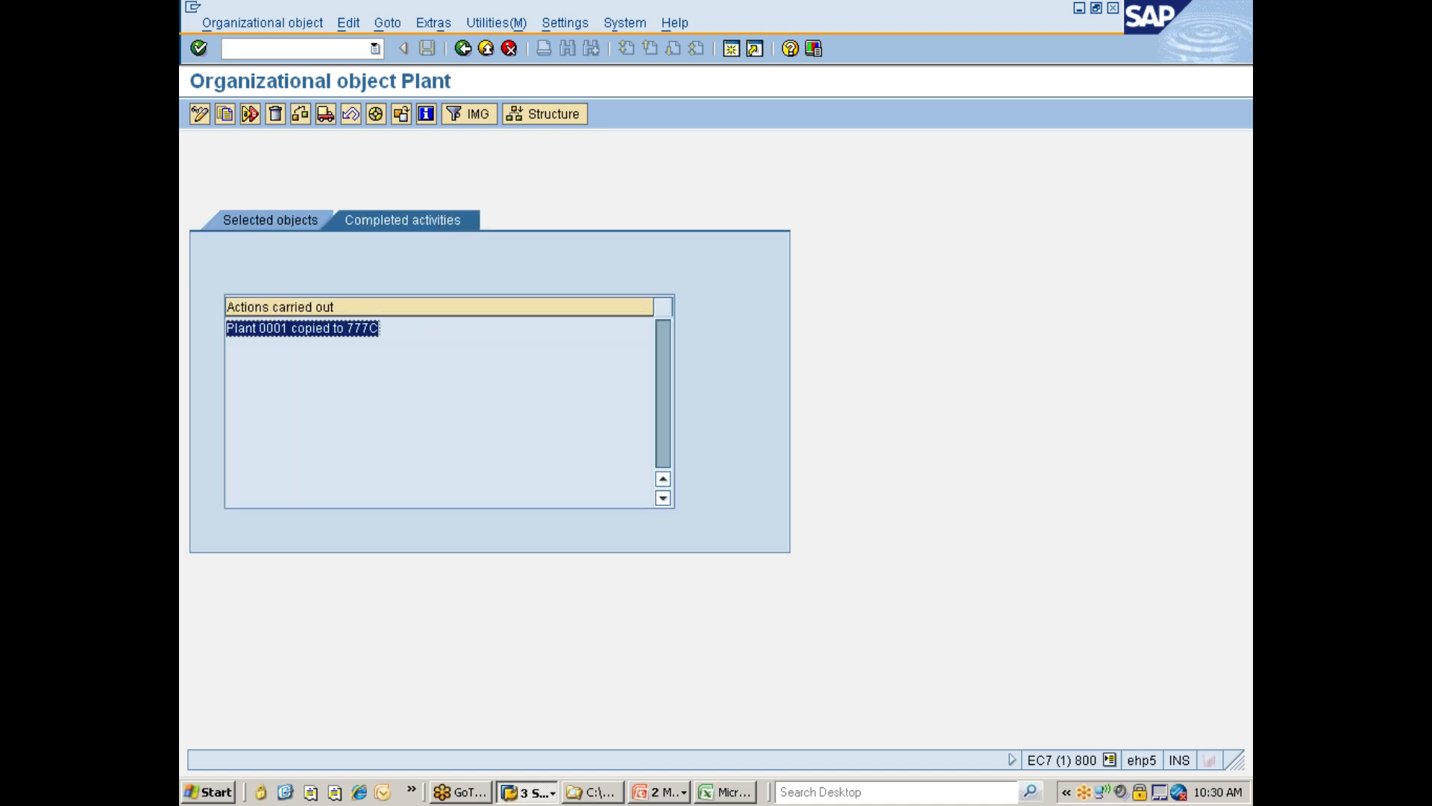
{"action": "left_click", "coordinate": [378, 329]}
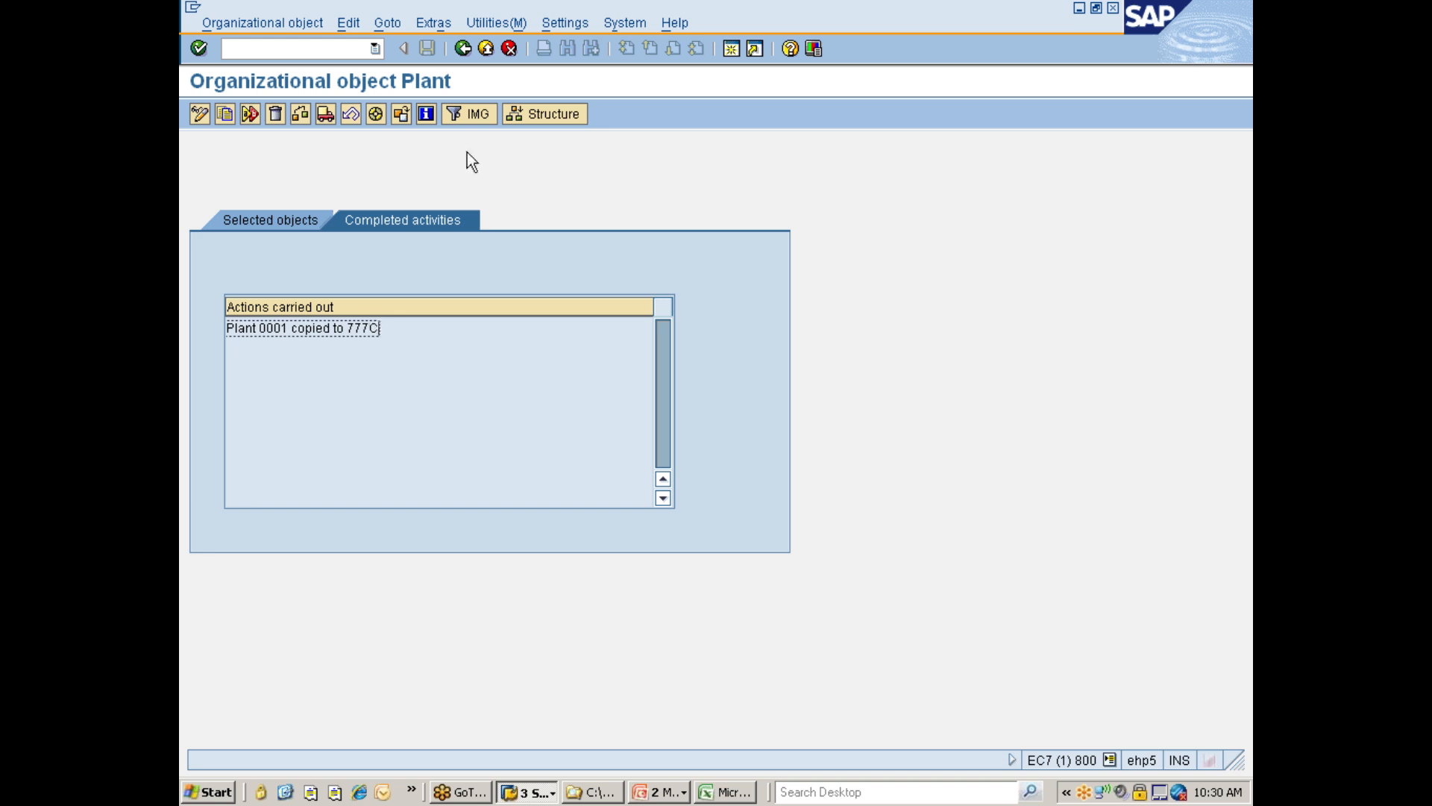
{"action": "left_click", "coordinate": [463, 48]}
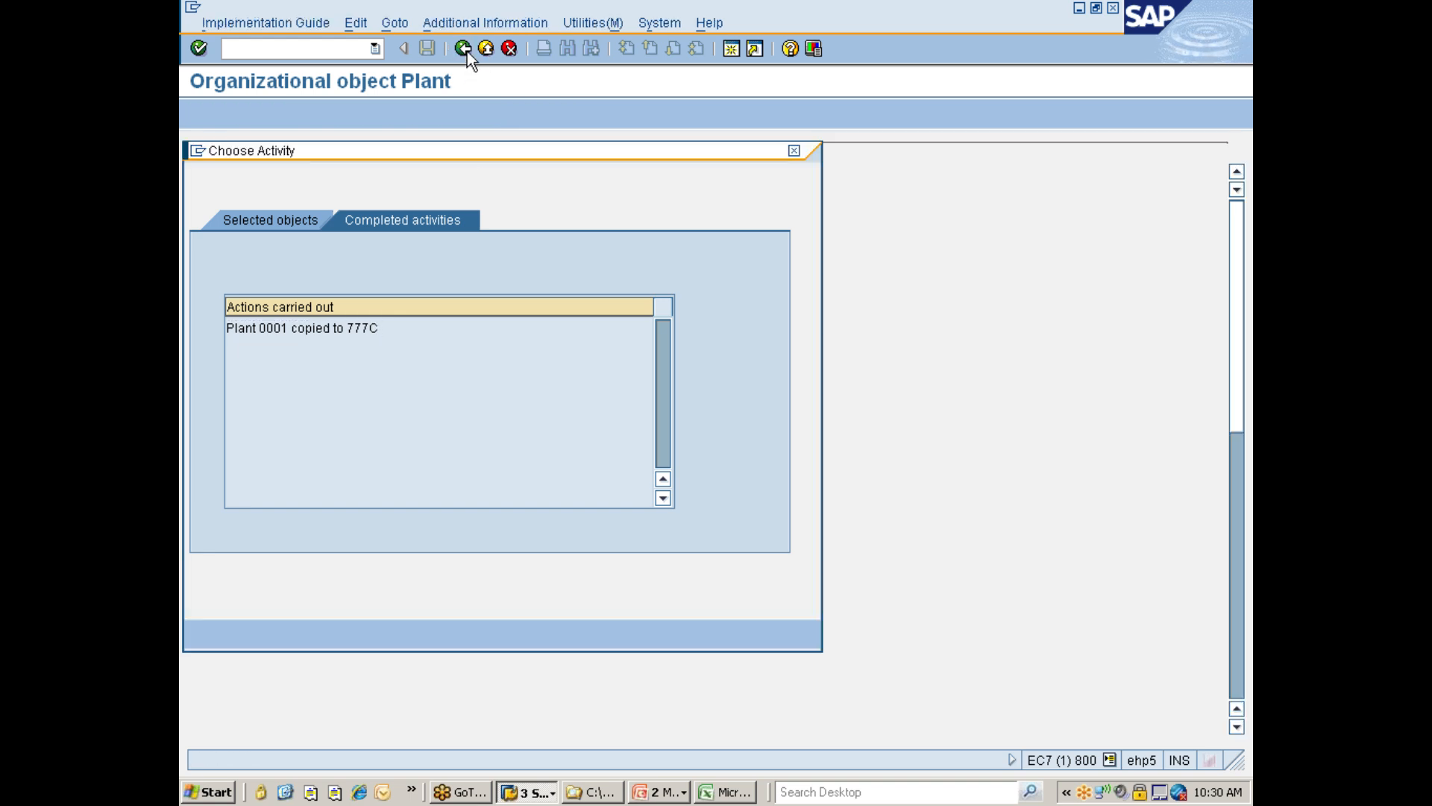